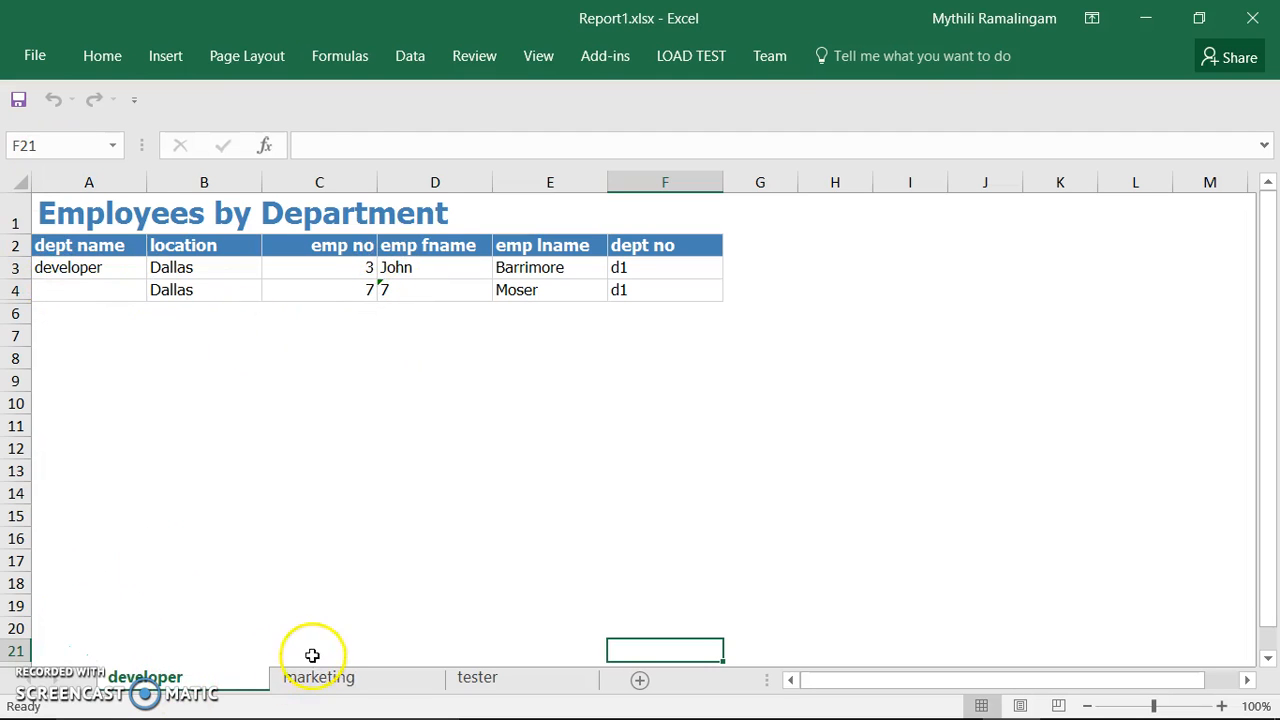
Step: Review the employee listings on the marketing, tester and developer worksheets of the exported report
left_click(330, 688)
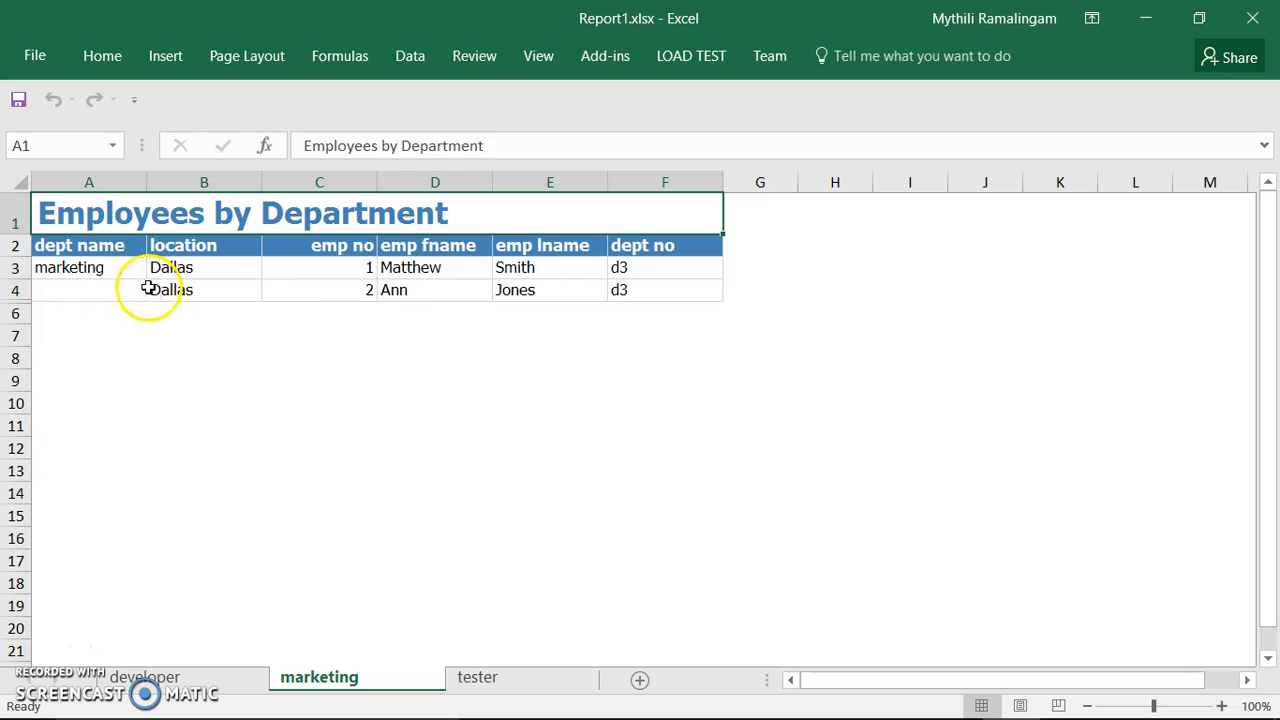
left_click(477, 679)
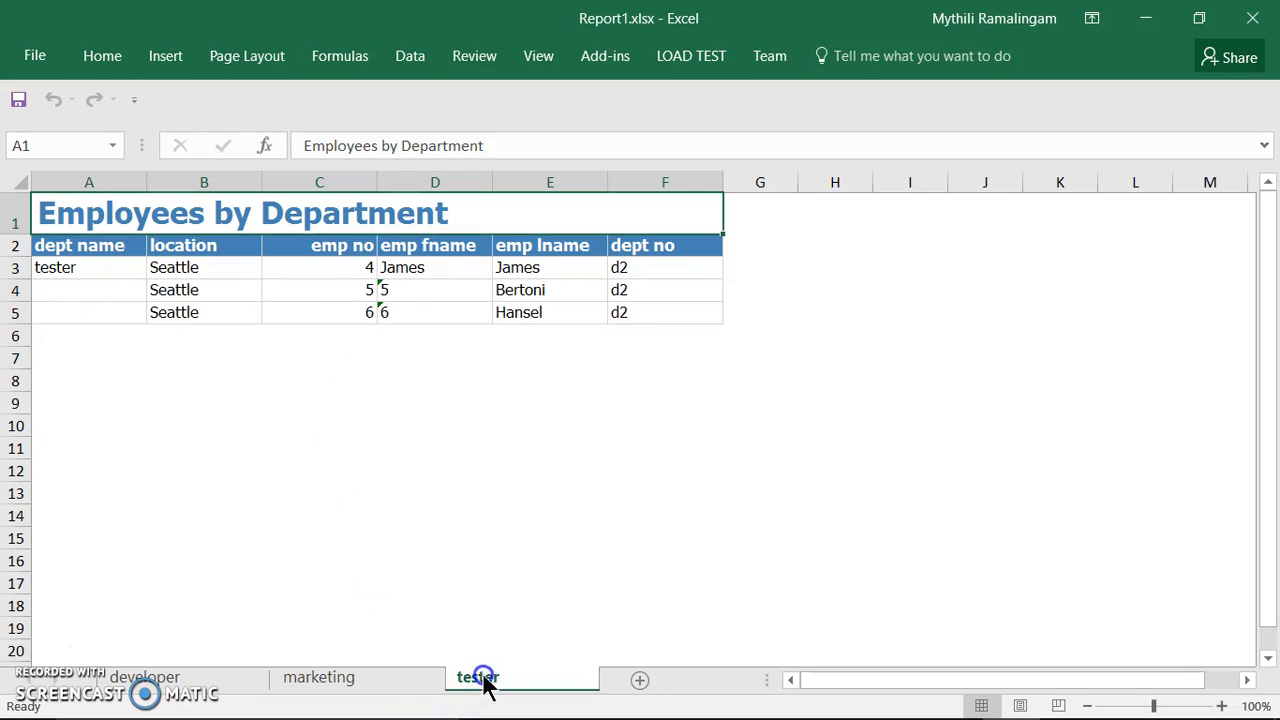
left_click(158, 682)
left_click(350, 688)
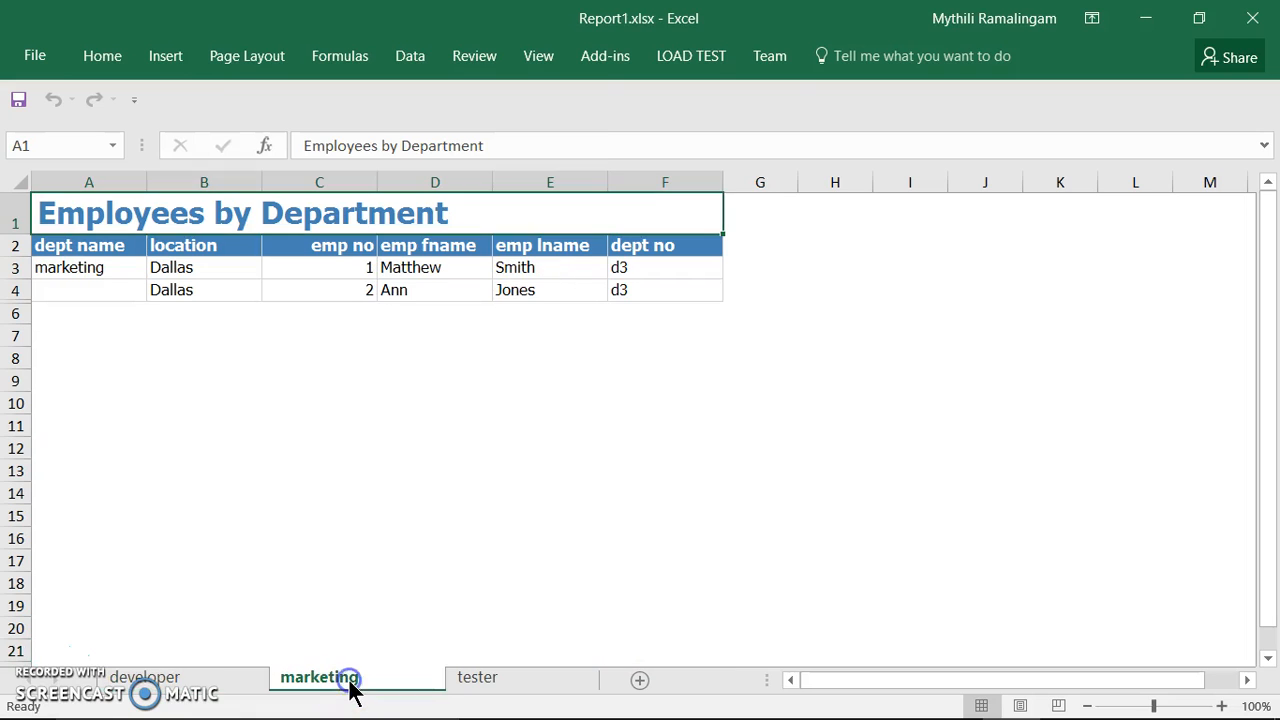
left_click(521, 690)
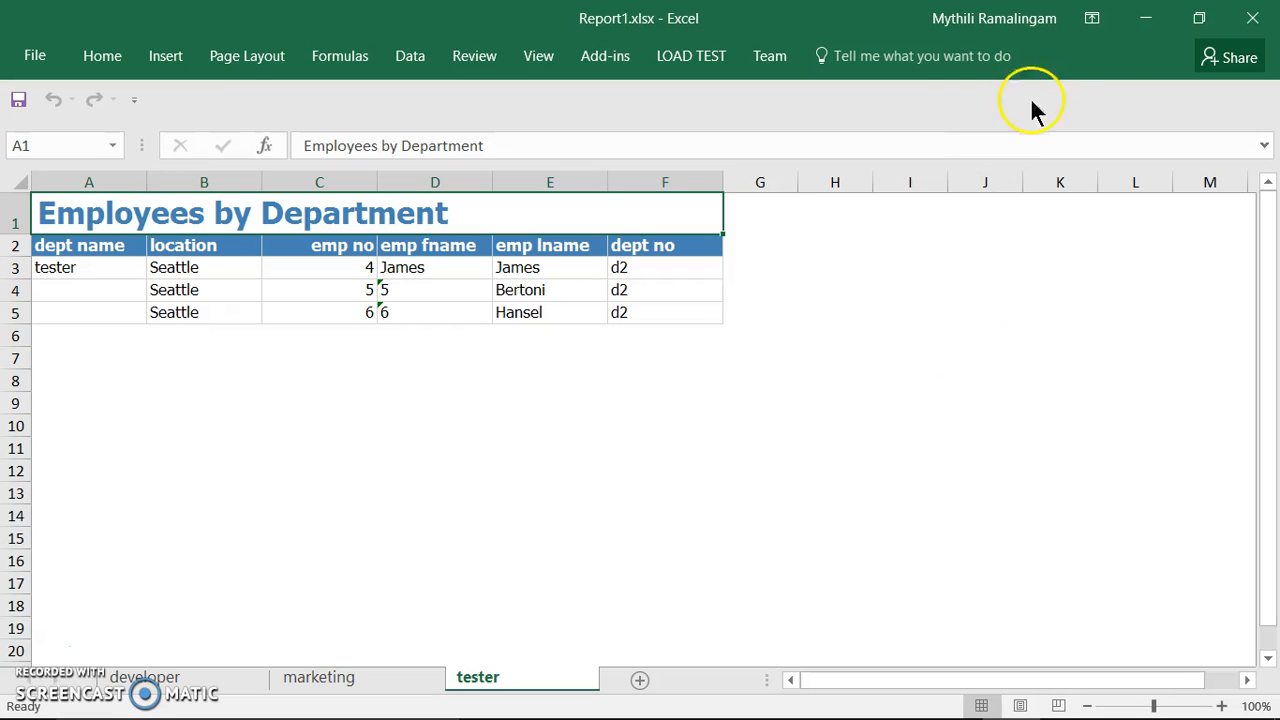
Step: Switch to SQL Server Management Studio and expand the columns of the dbo.employee table in the AdventureWorks2014 database
left_click(1143, 22)
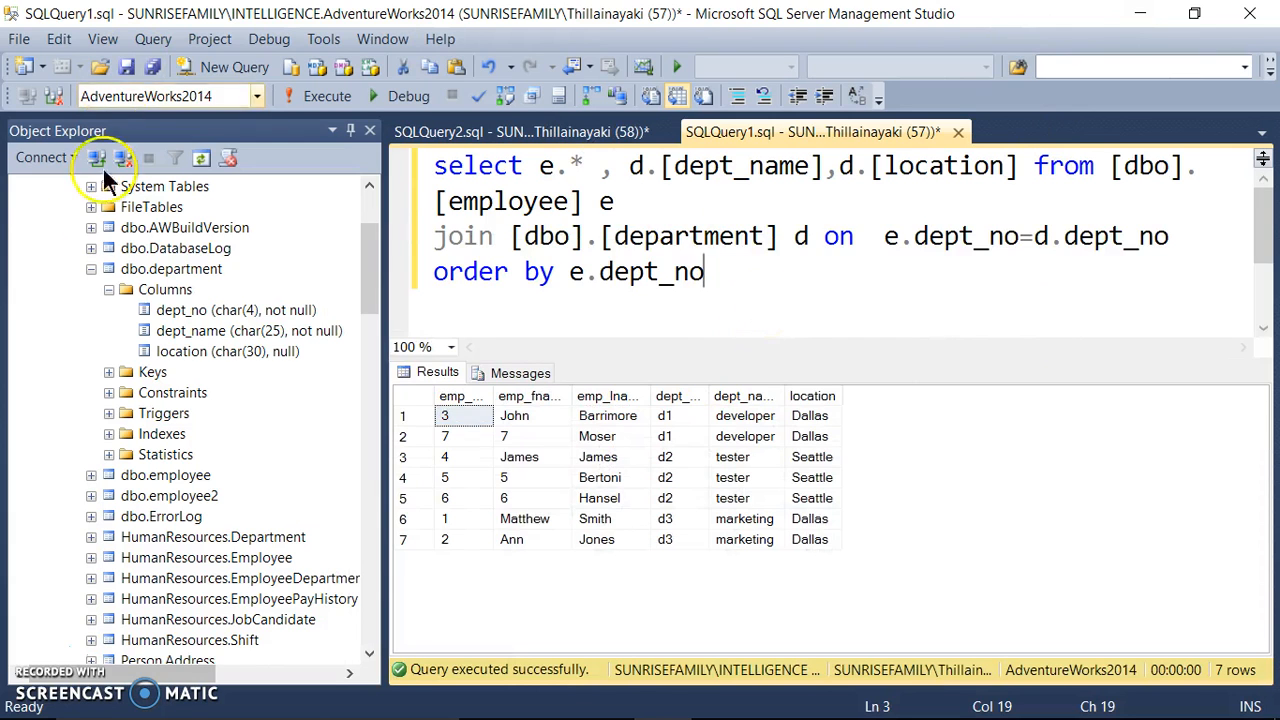
left_click_drag(365, 292, 365, 268)
left_click(186, 272)
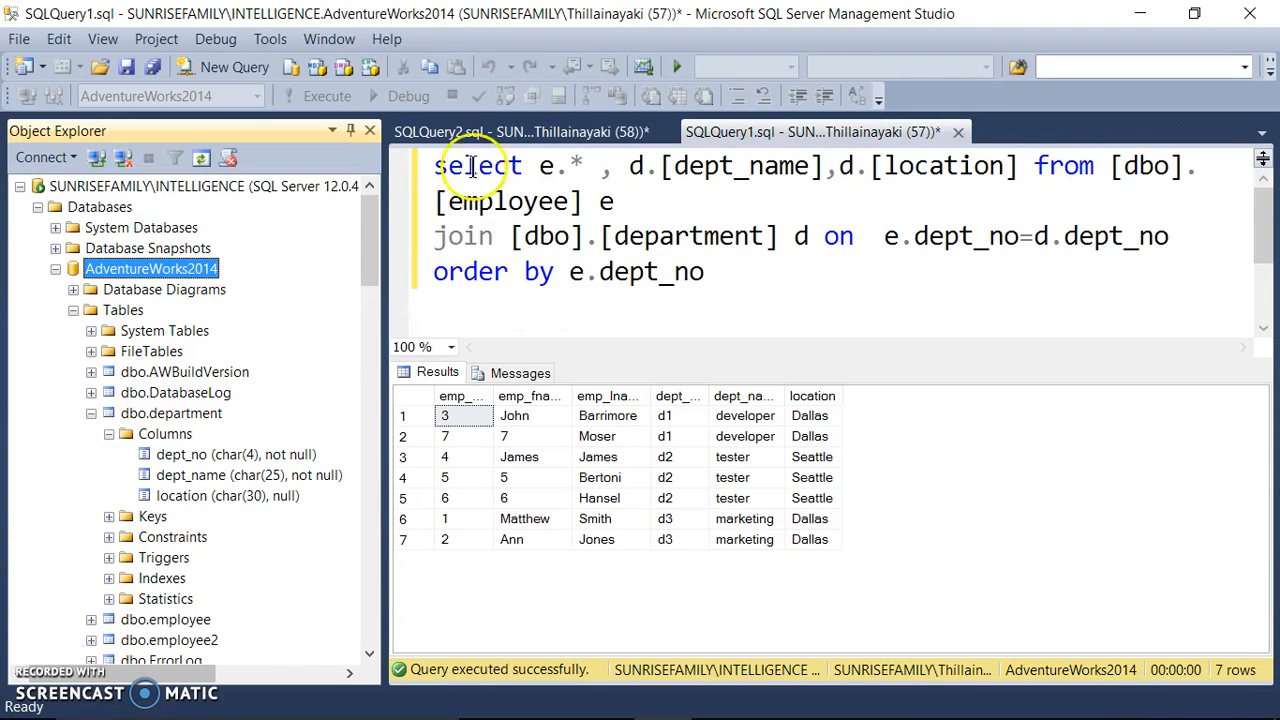
left_click(500, 132)
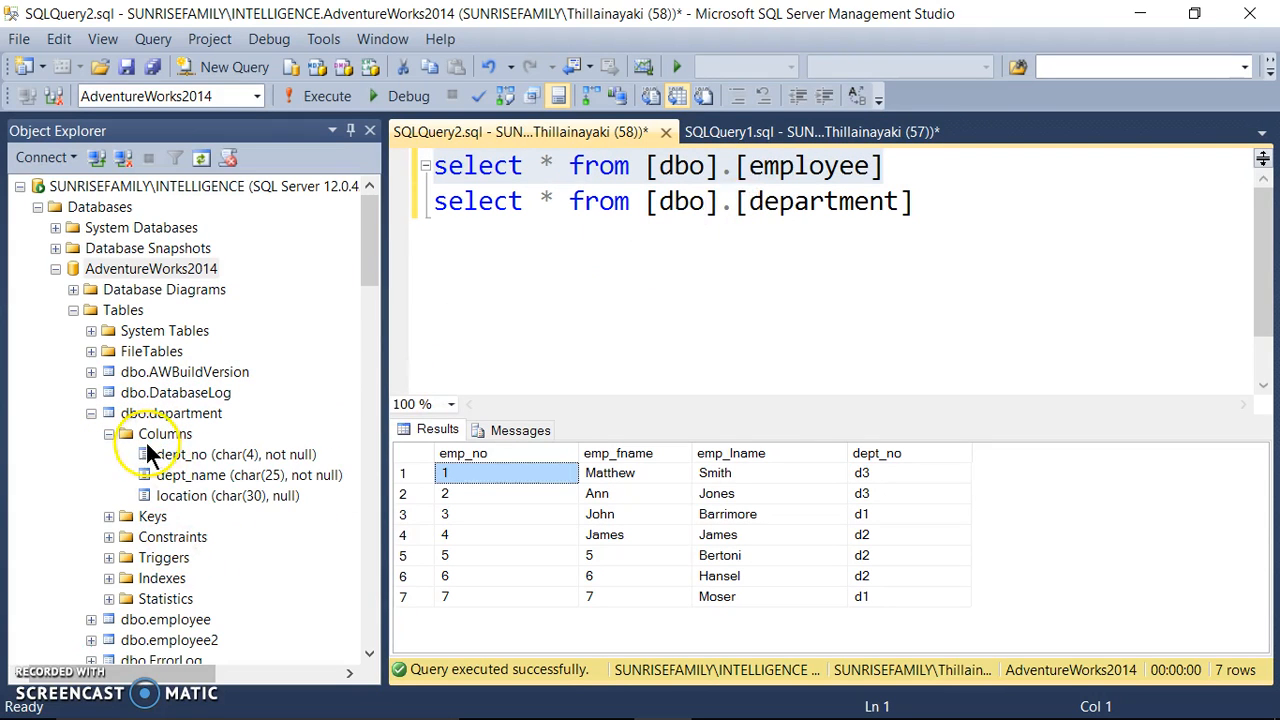
left_click_drag(376, 267, 372, 285)
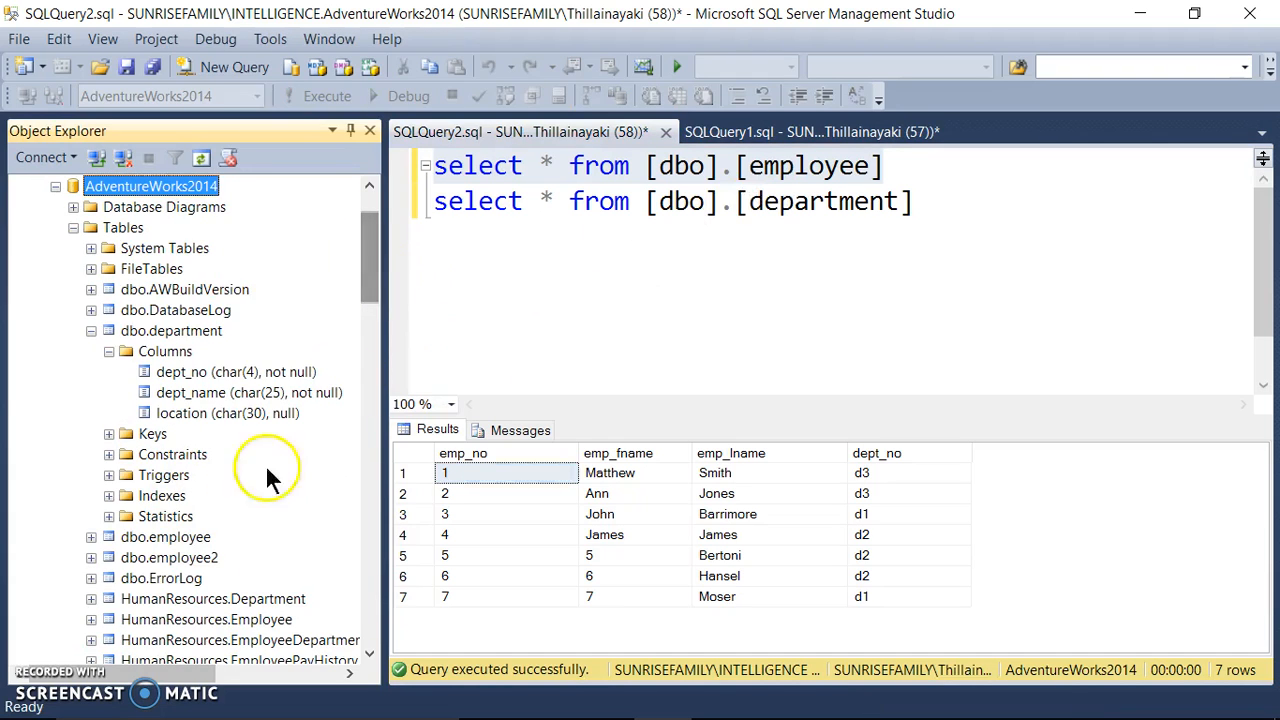
left_click(90, 537)
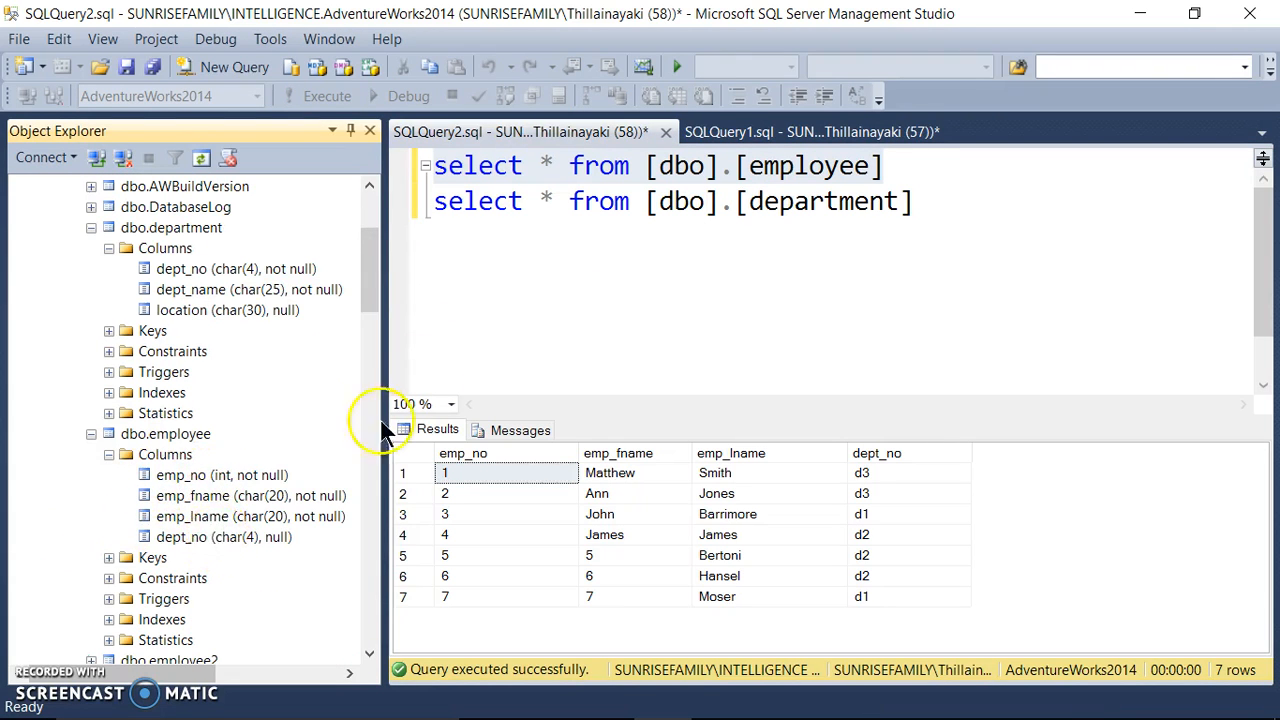
Step: Run only the select statement on [dbo].[employee] and widen the result columns to show their full headers
left_click(657, 268)
left_click_drag(891, 168, 370, 148)
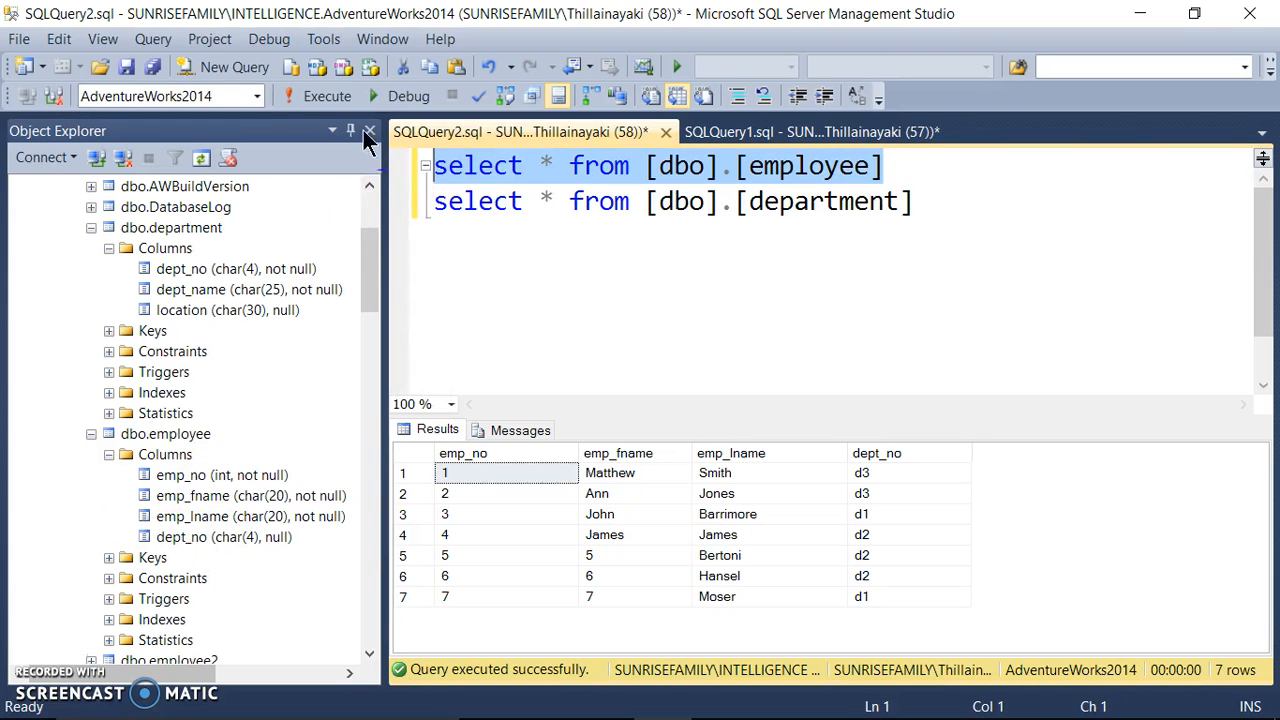
left_click(330, 96)
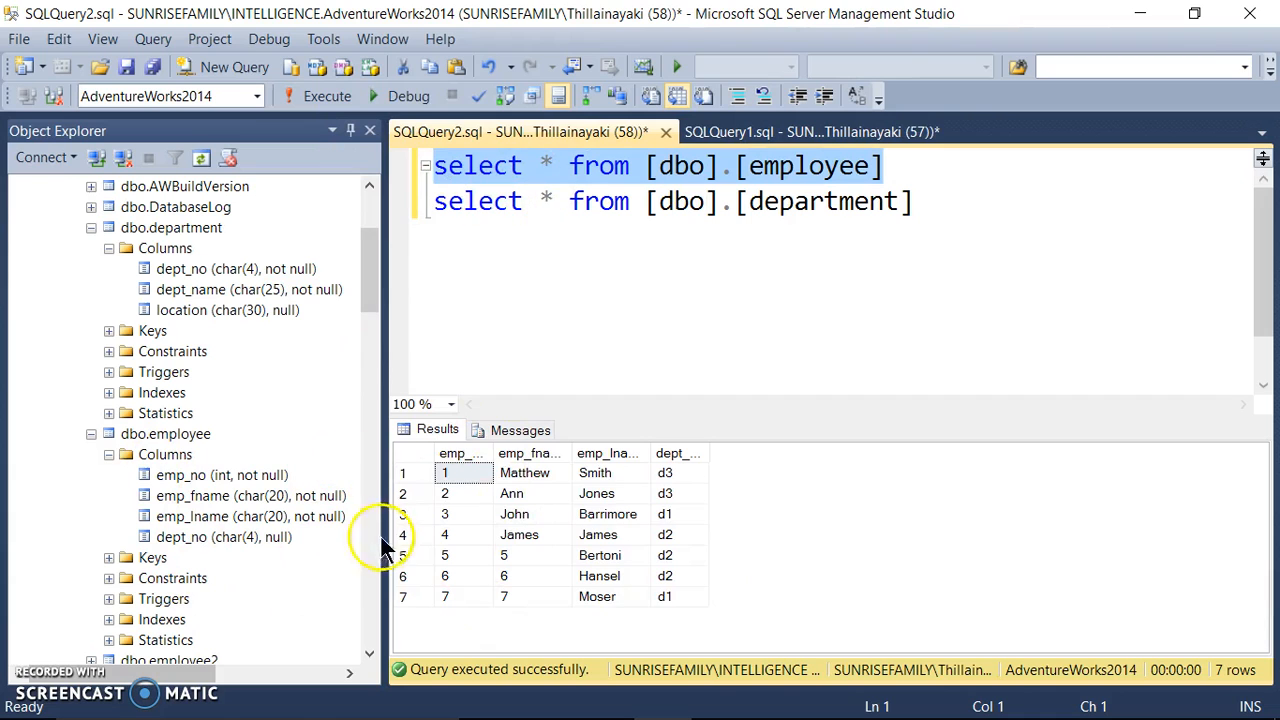
double_click(493, 453)
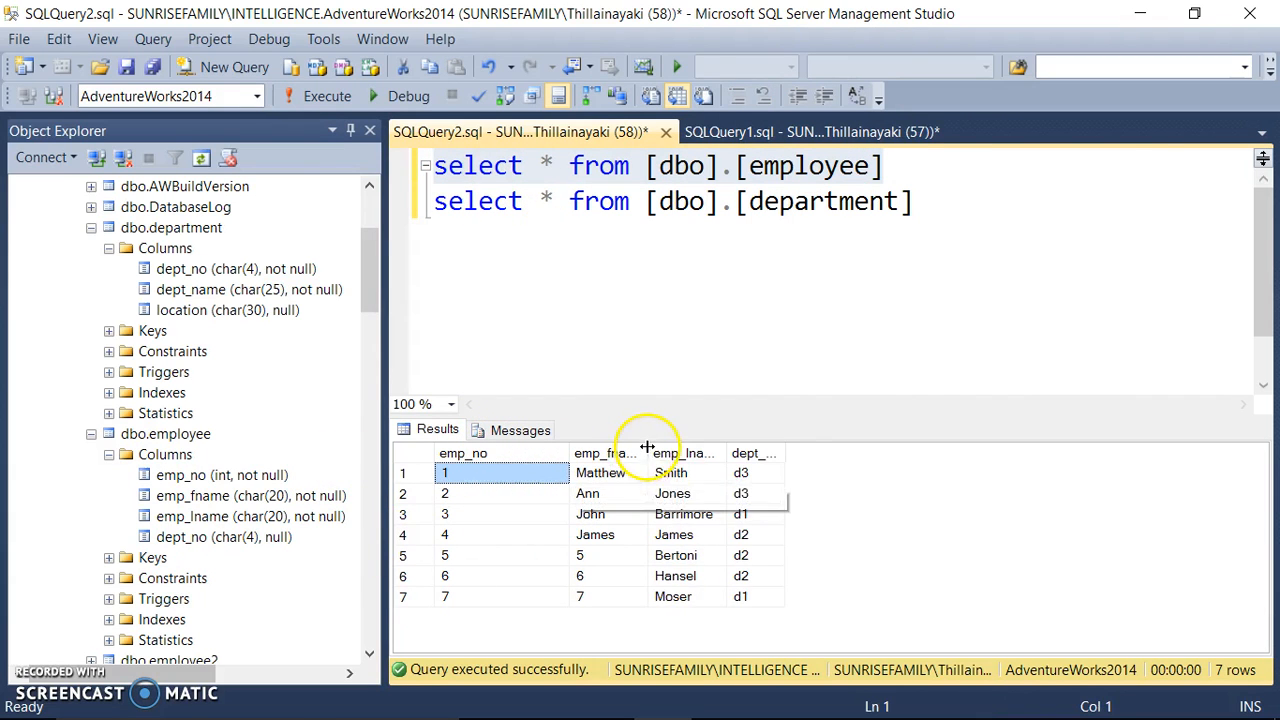
double_click(648, 453)
double_click(787, 453)
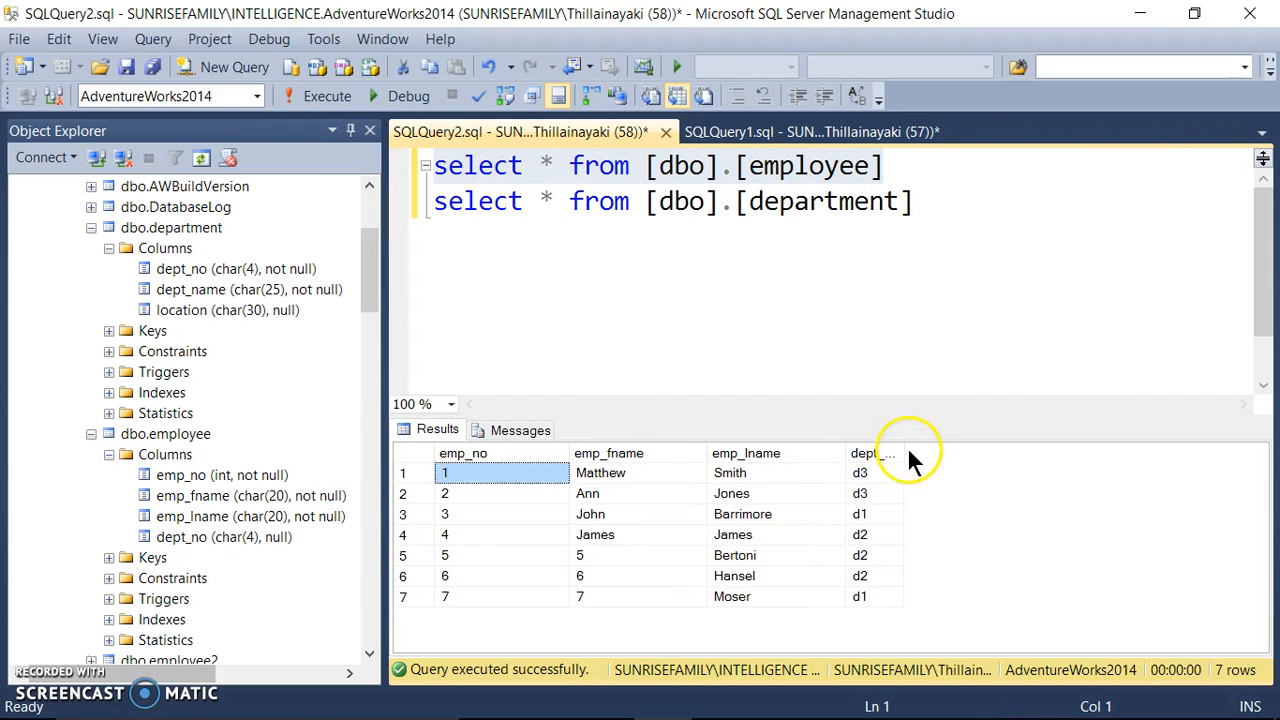
double_click(905, 450)
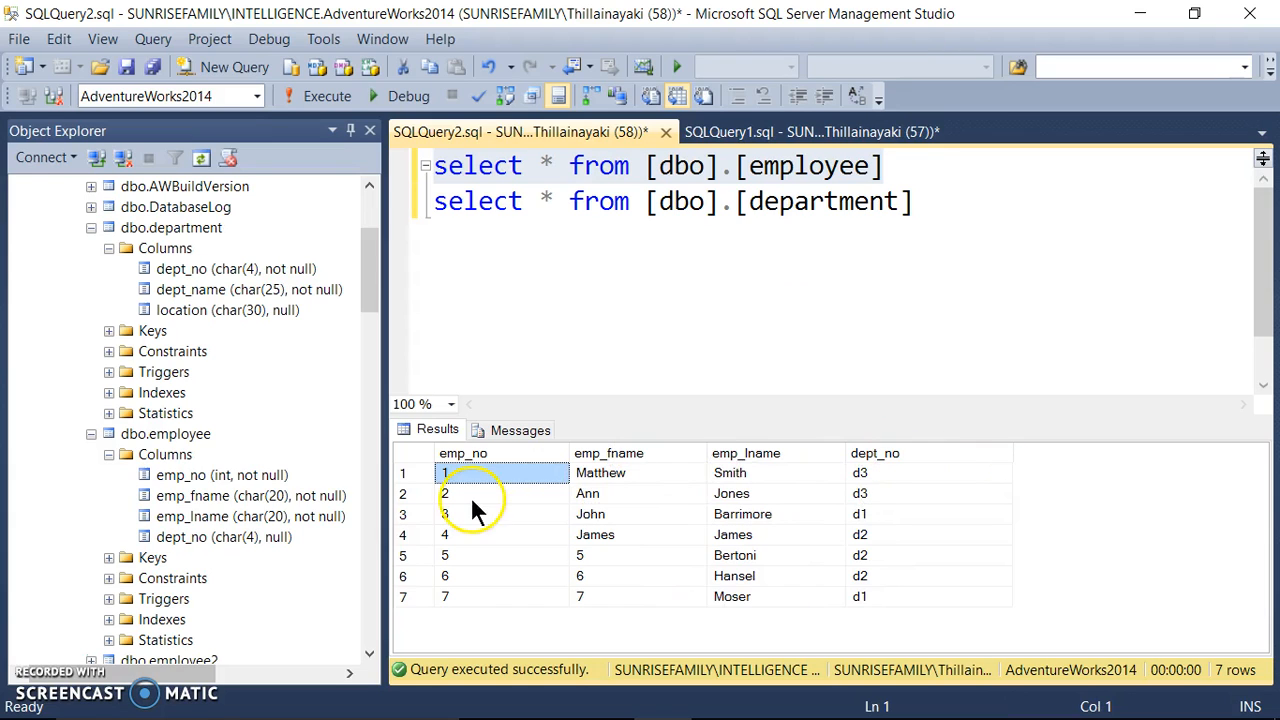
Step: Run only the select statement on [dbo].[department] and widen its dept_no, dept_name and location result columns
left_click(900, 329)
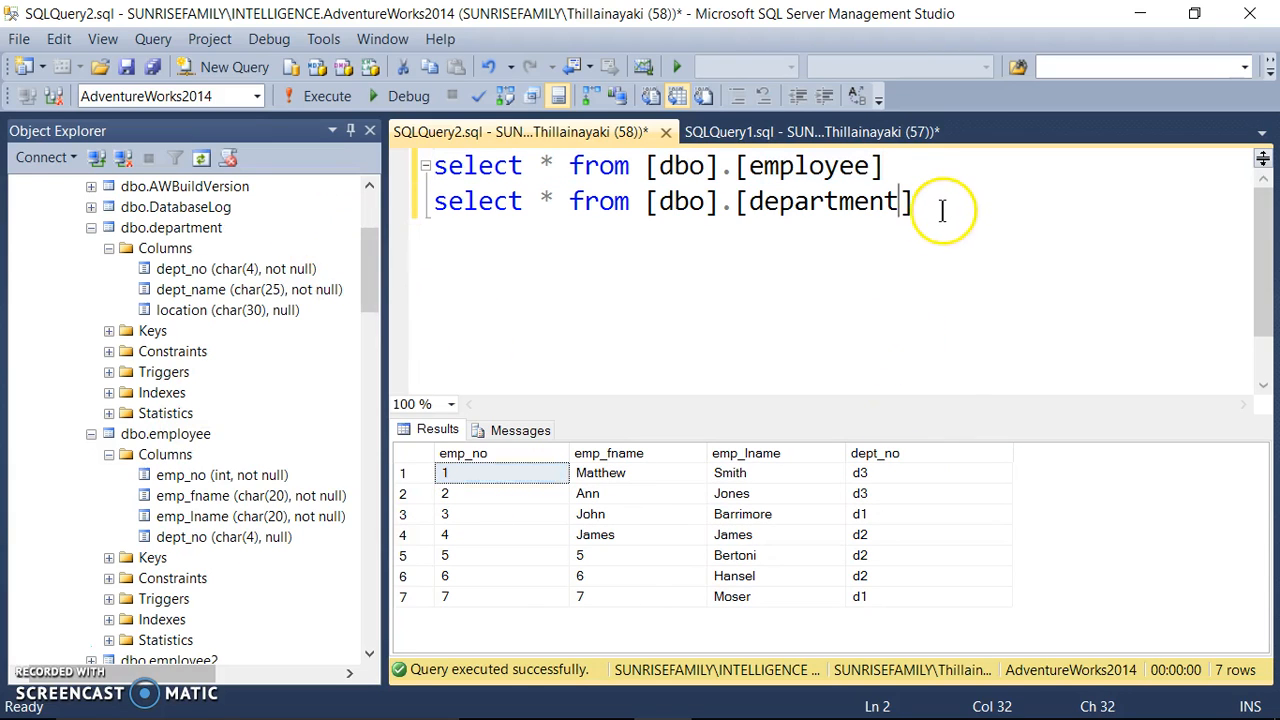
left_click_drag(937, 200, 409, 257)
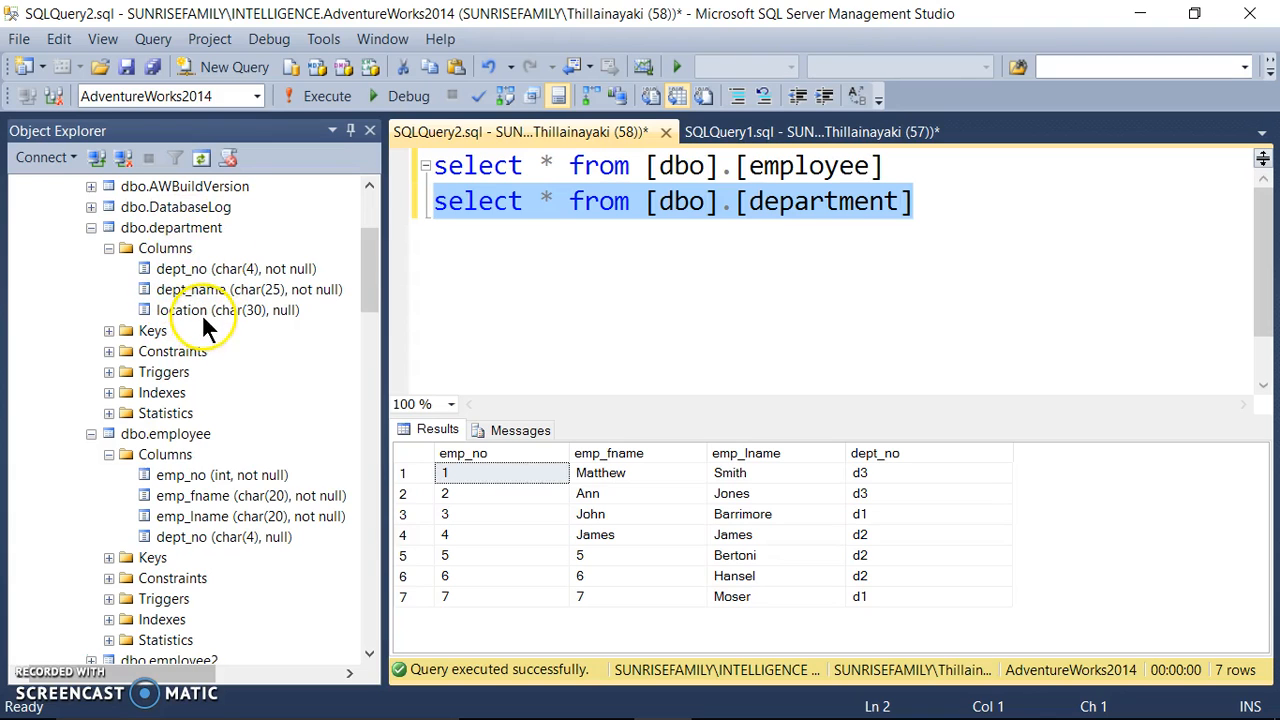
left_click(136, 527)
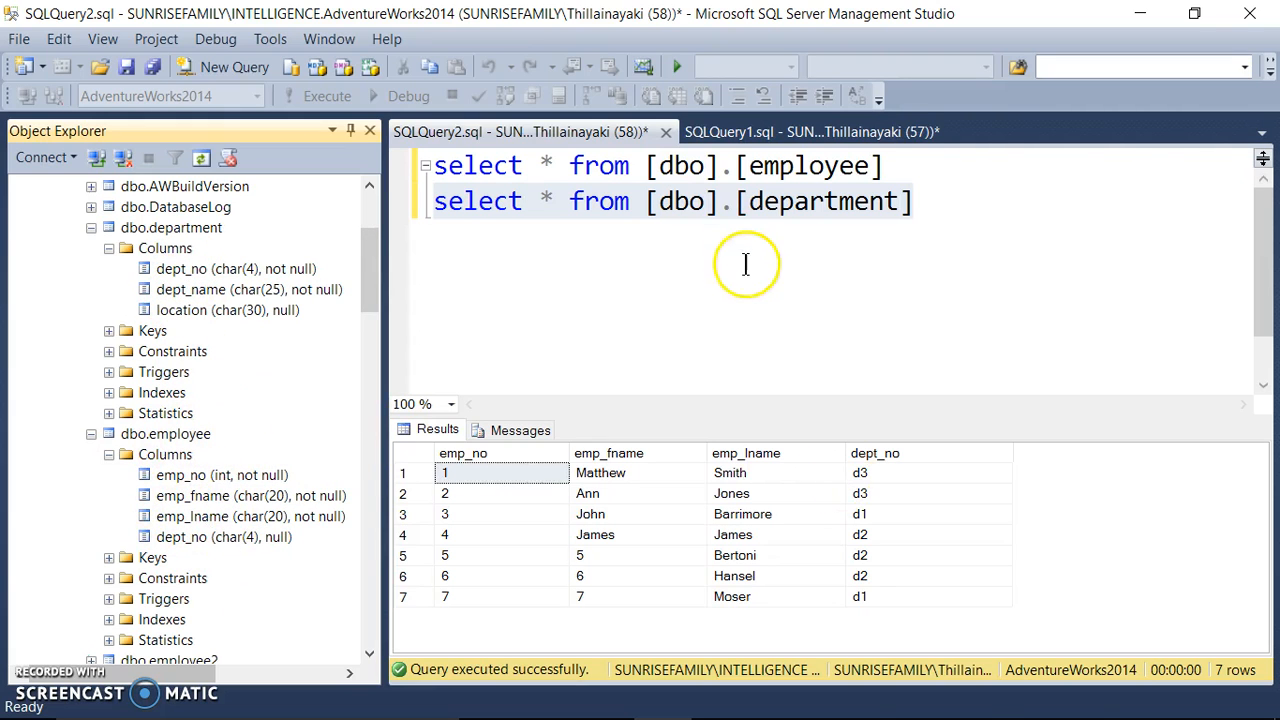
left_click_drag(935, 201, 412, 212)
left_click(325, 96)
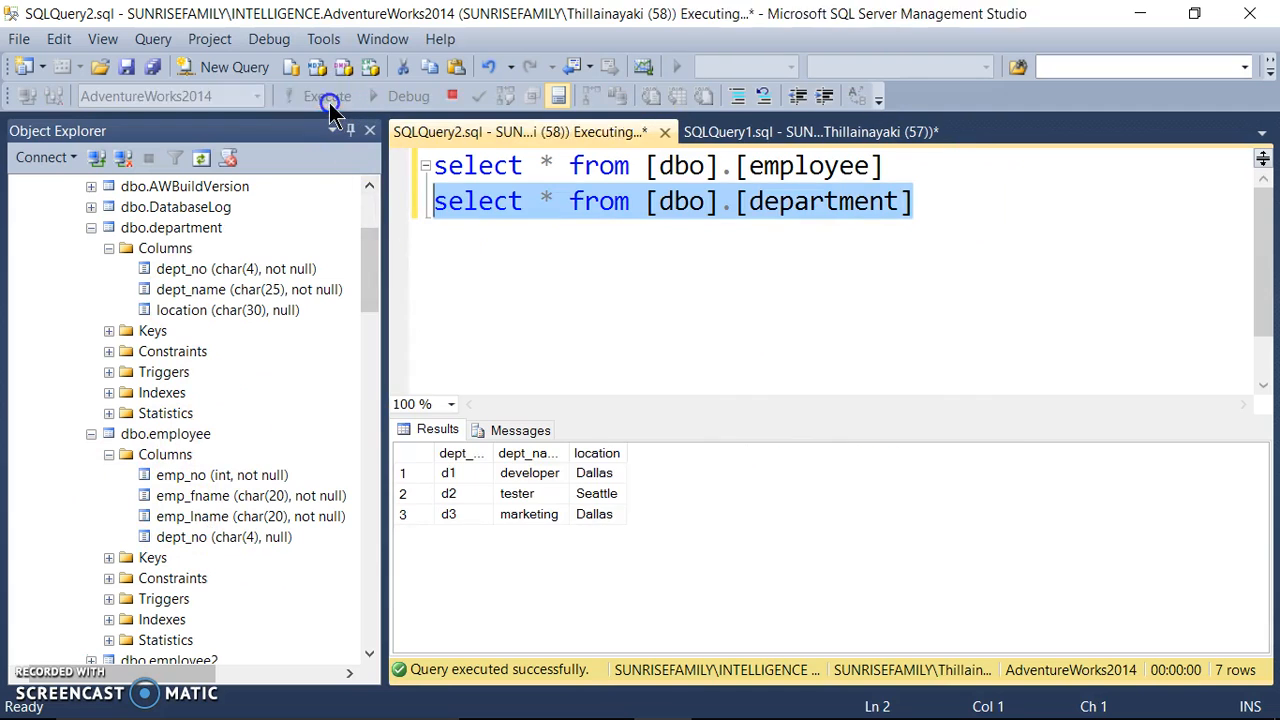
left_click_drag(493, 455, 567, 458)
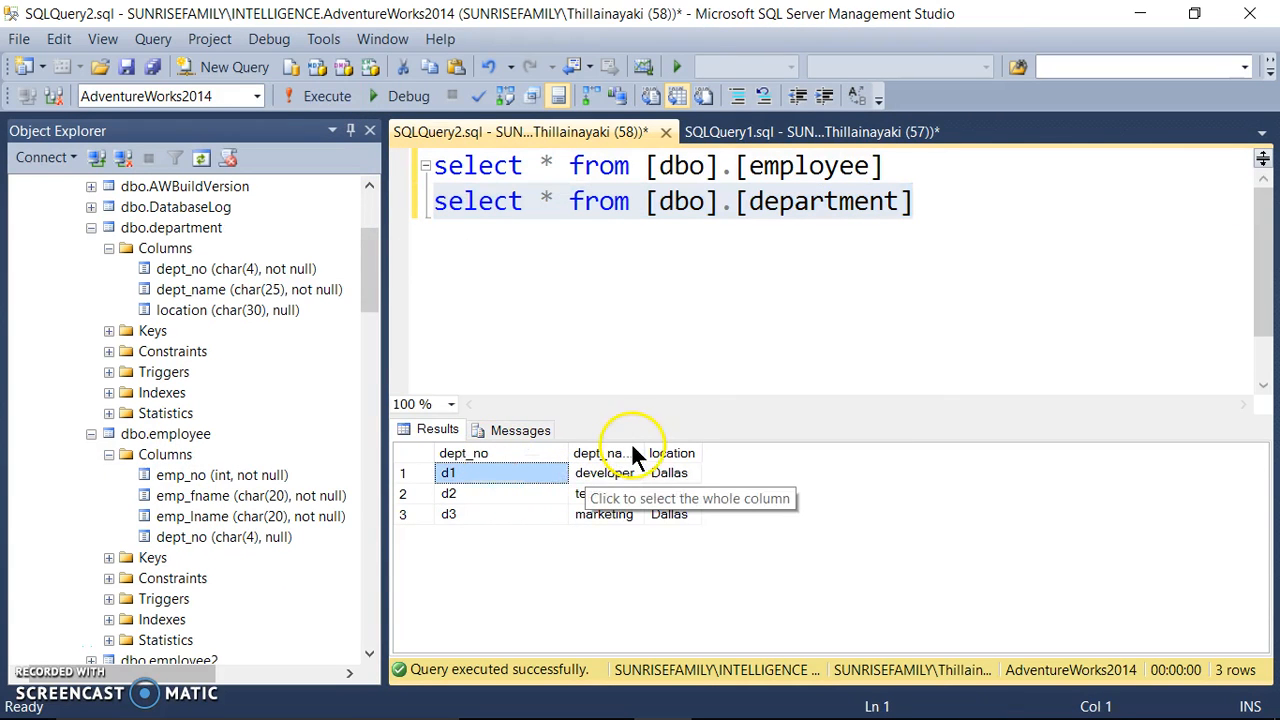
left_click_drag(645, 453, 893, 452)
left_click(791, 323)
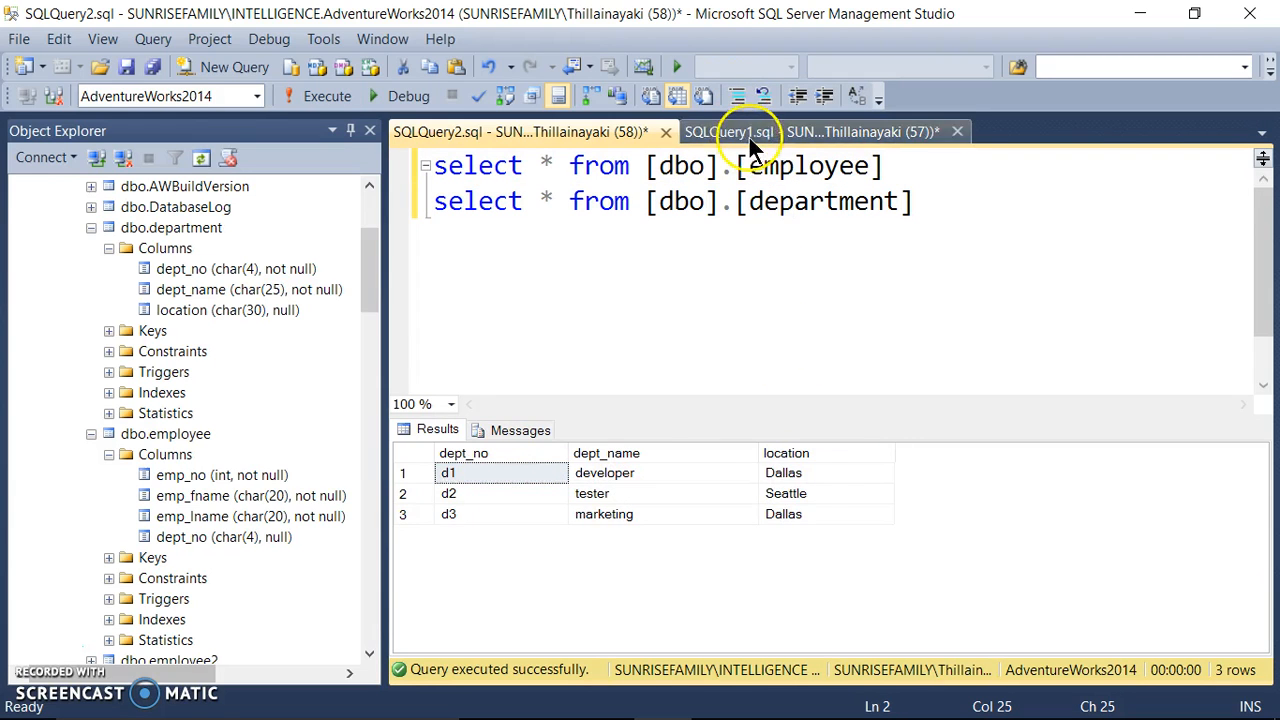
Step: In SQLQuery1.sql, review and run the query joining employee and department on dept_no, ordered by e.dept_no
left_click(748, 135)
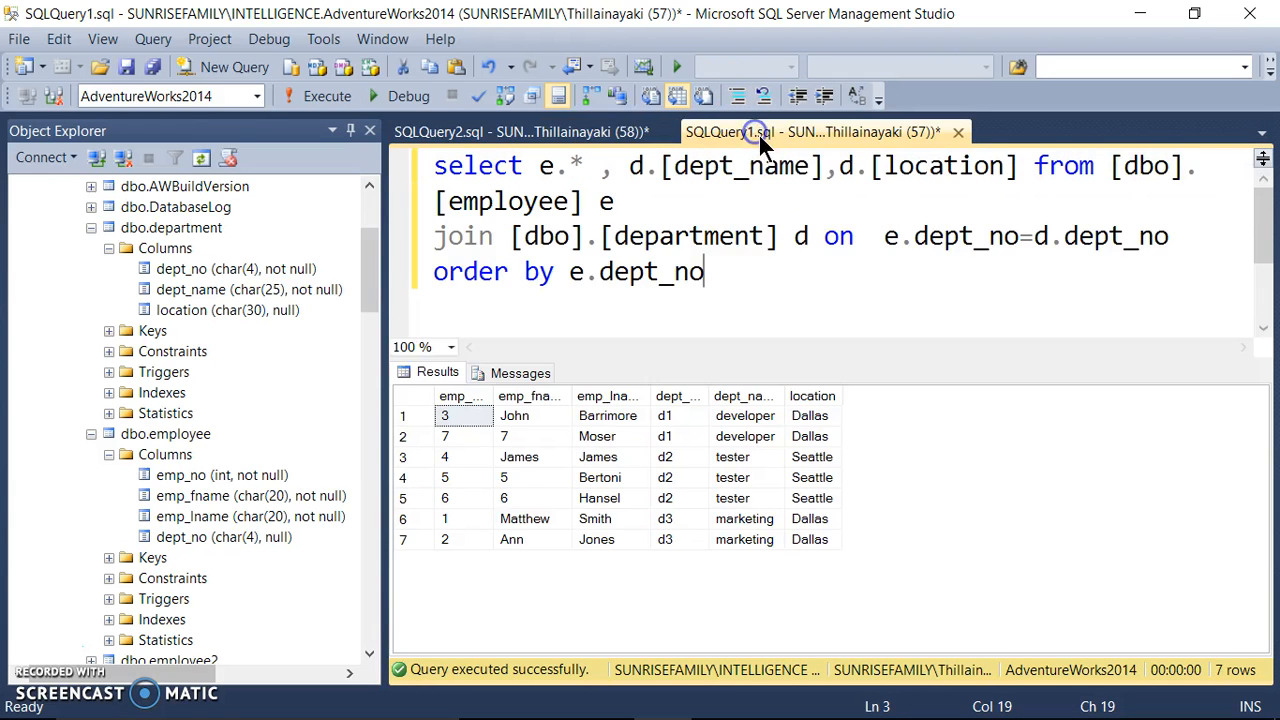
double_click(502, 250)
left_click(757, 288)
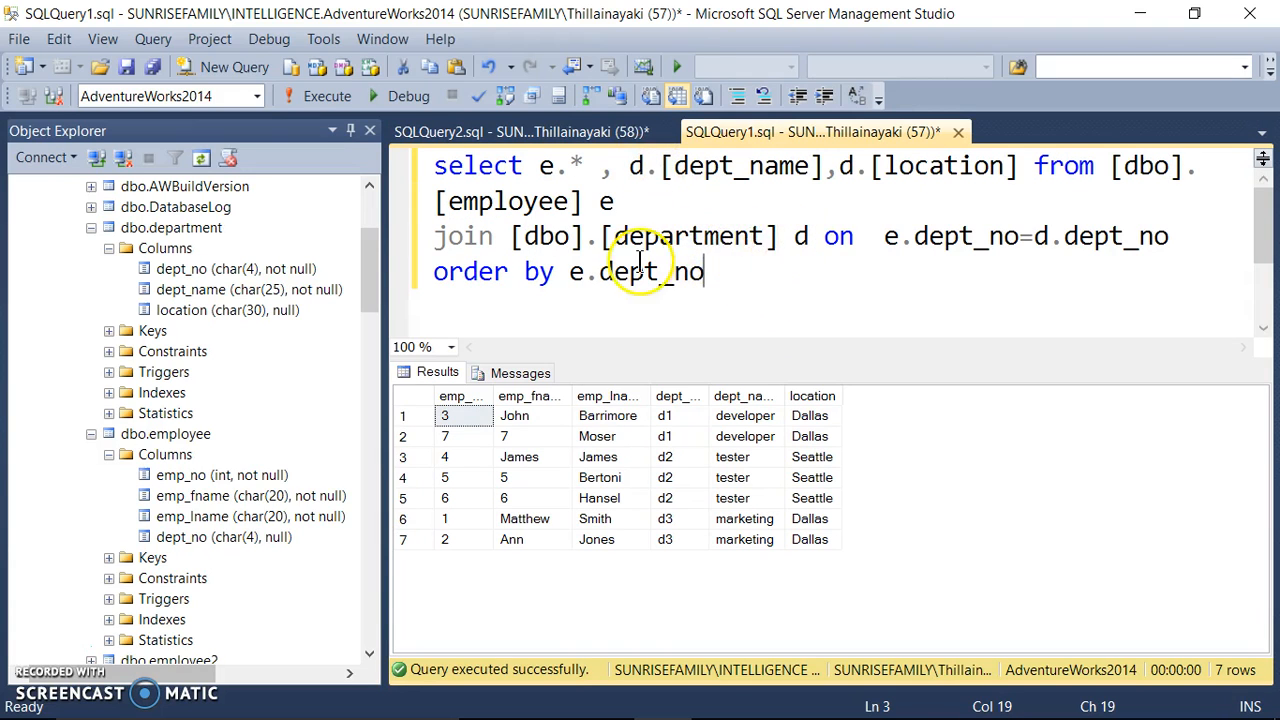
left_click_drag(793, 236, 597, 238)
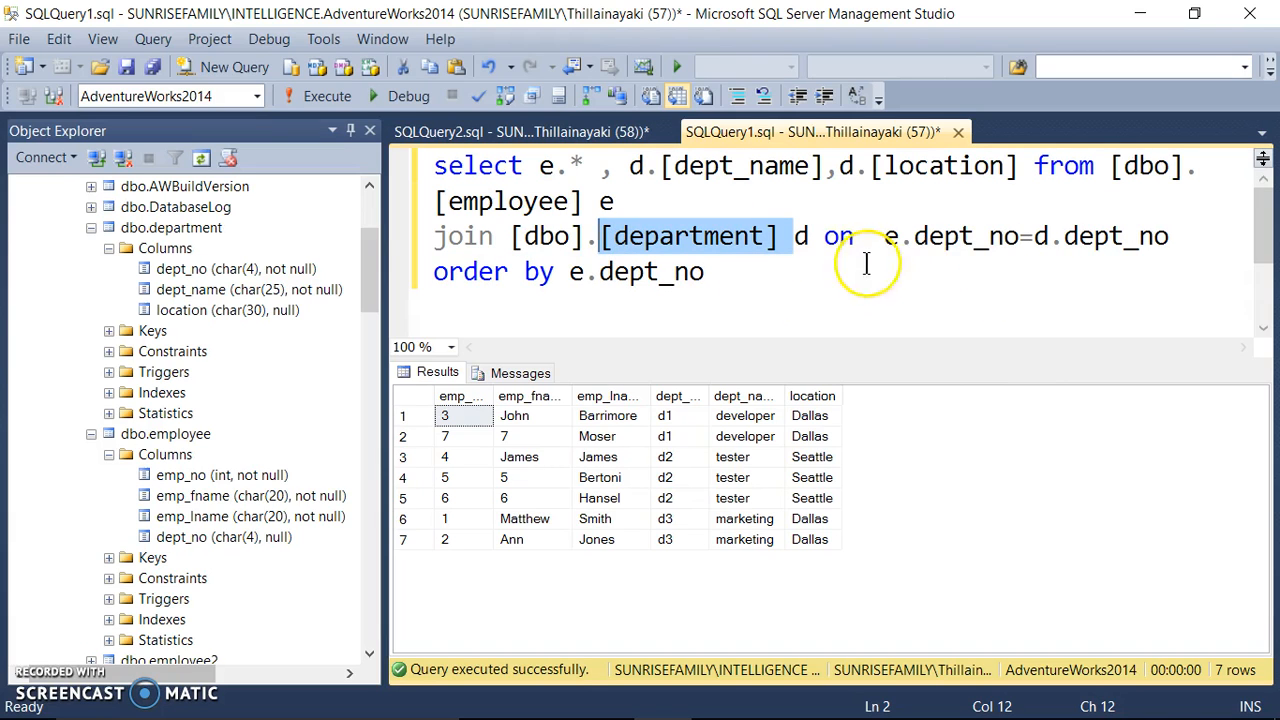
left_click(740, 287)
left_click_drag(740, 287, 400, 167)
left_click(324, 97)
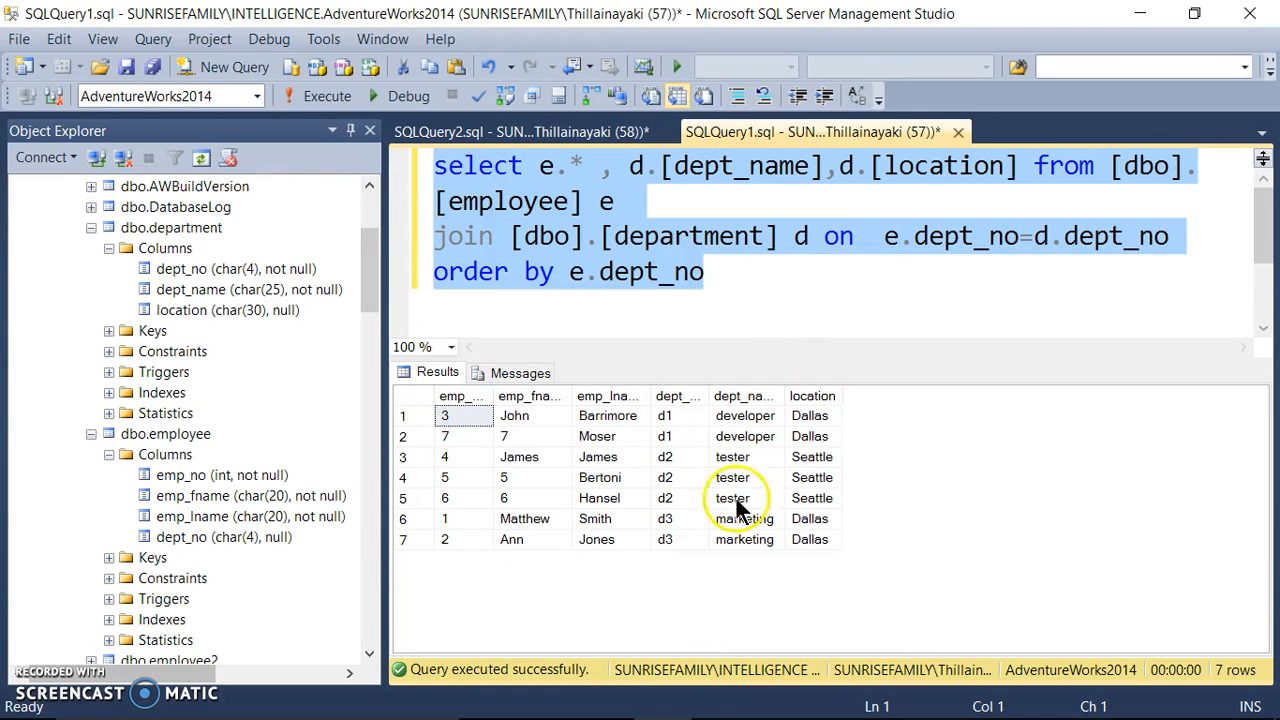
left_click(739, 294)
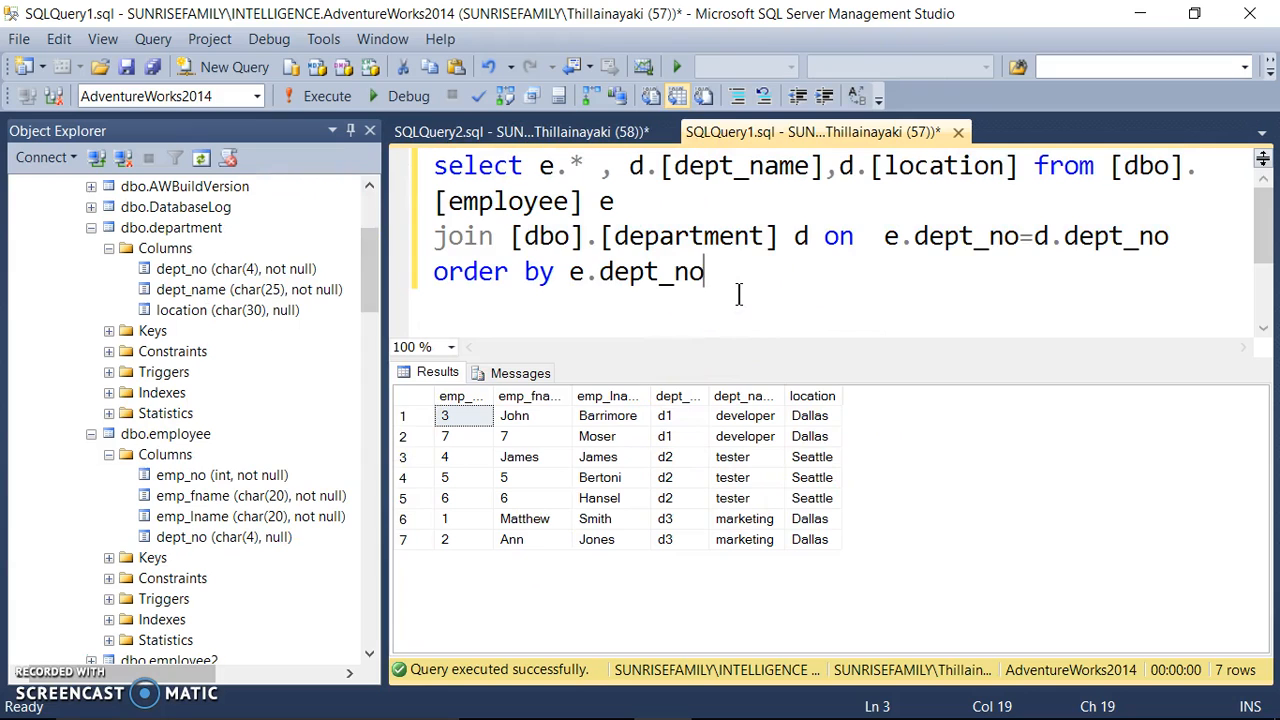
left_click(738, 309)
Step: Switch to Visual Studio and create a Report Server Project Wizard project named ExcelExportByDepartment in C:\Sample\SSRS Project\
left_click(1140, 18)
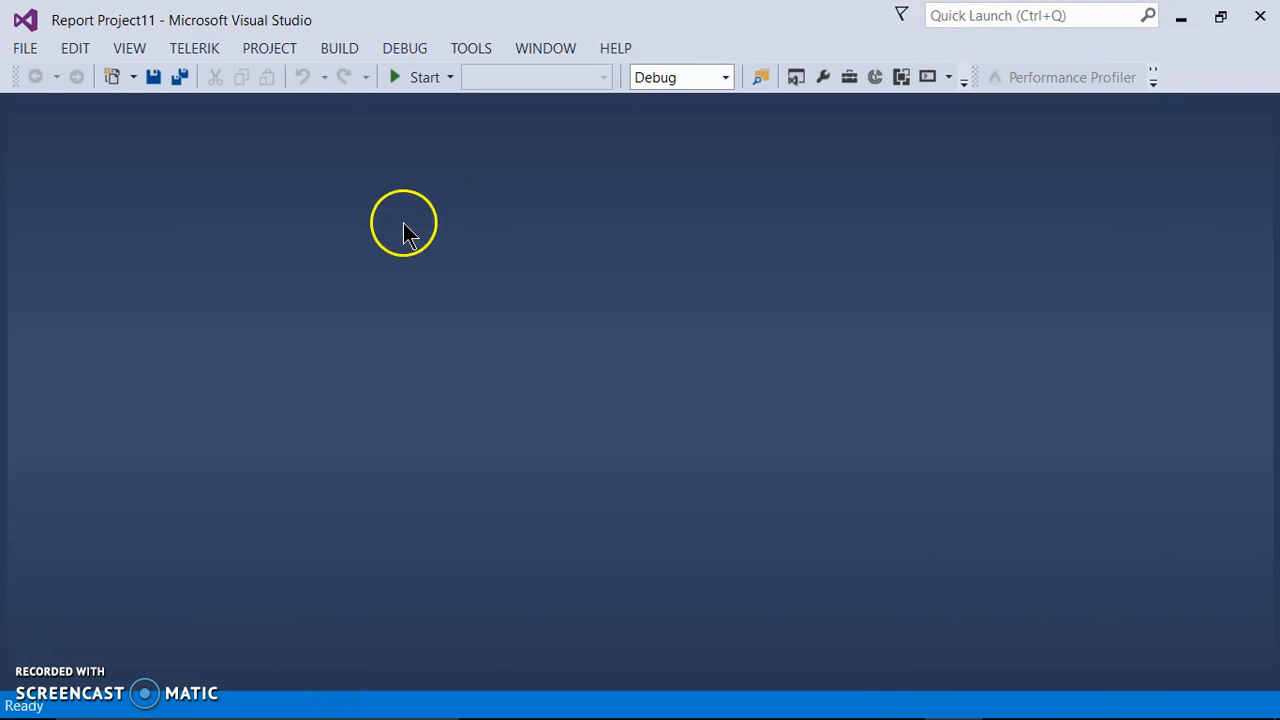
left_click(22, 50)
mouse_move(26, 80)
left_click(503, 80)
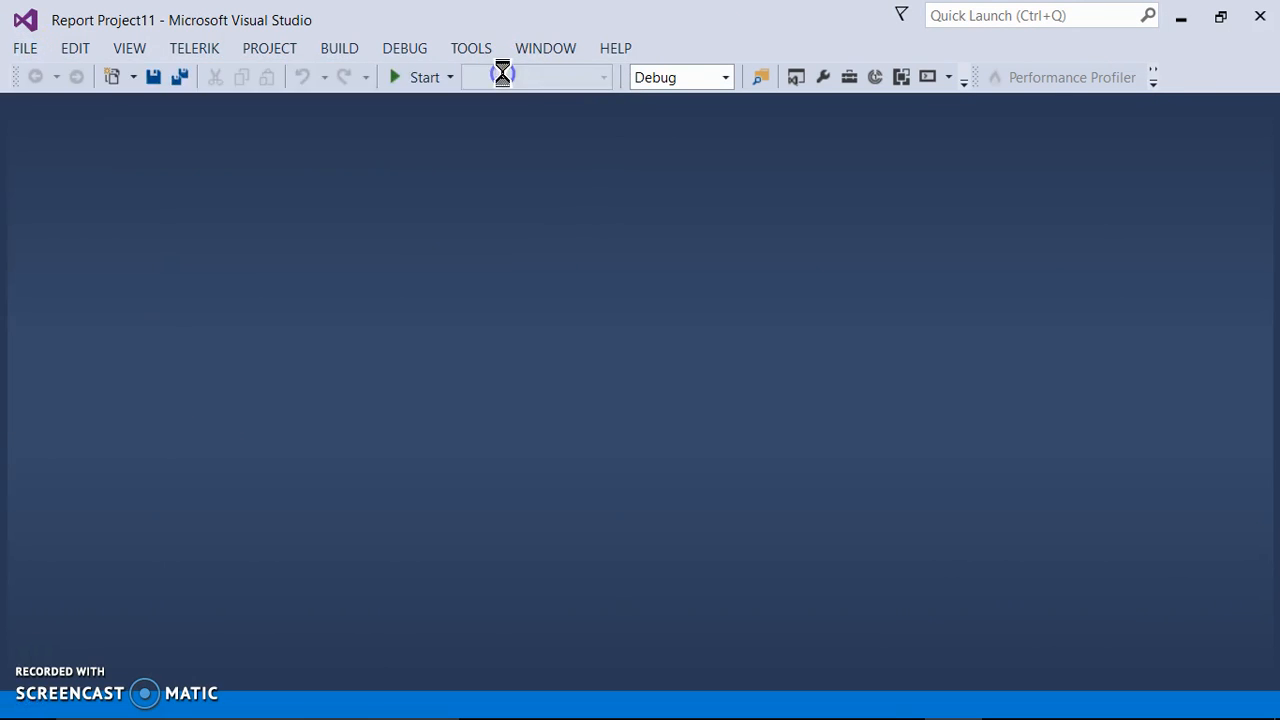
left_click(412, 494)
left_click_drag(412, 494, 115, 520)
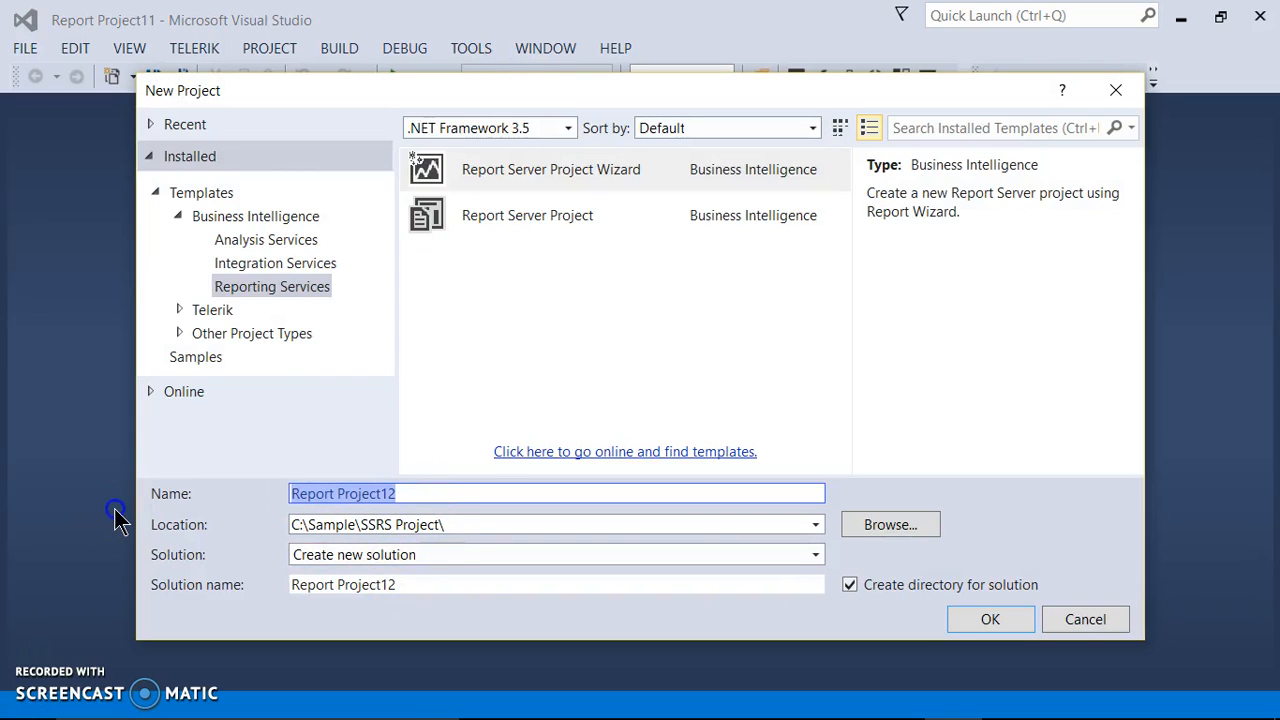
type("ExcelEx")
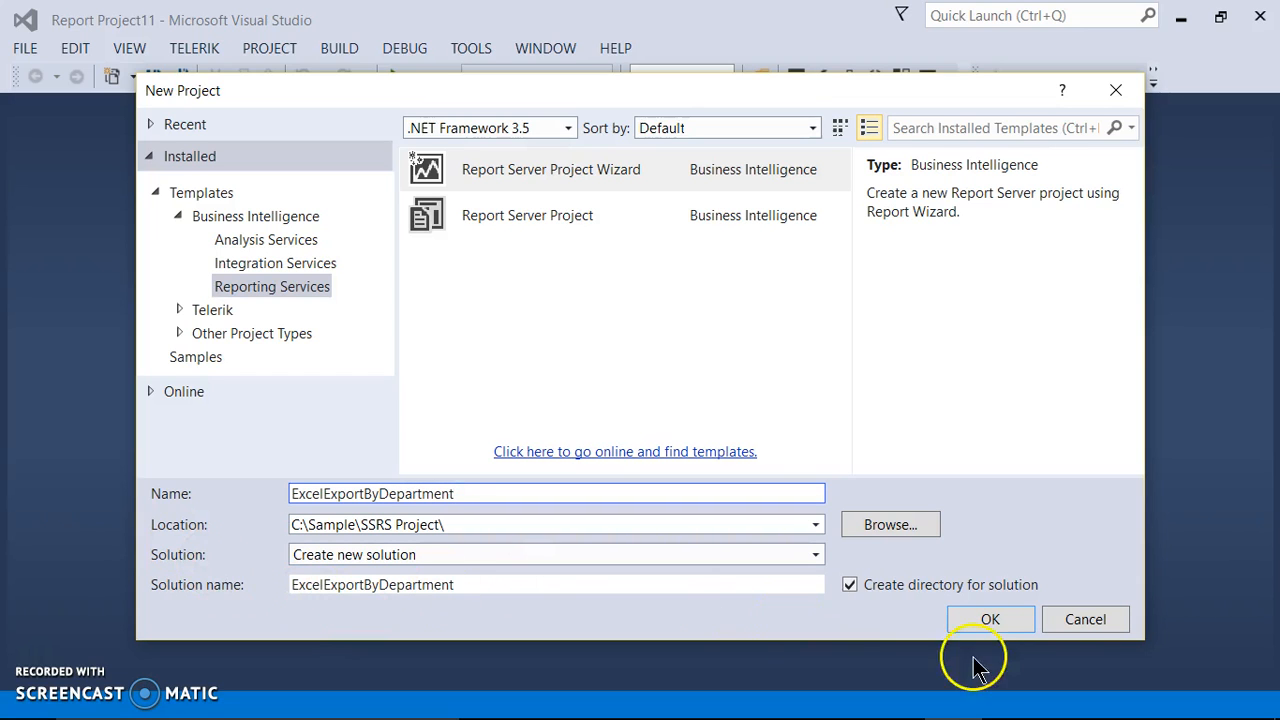
left_click(998, 622)
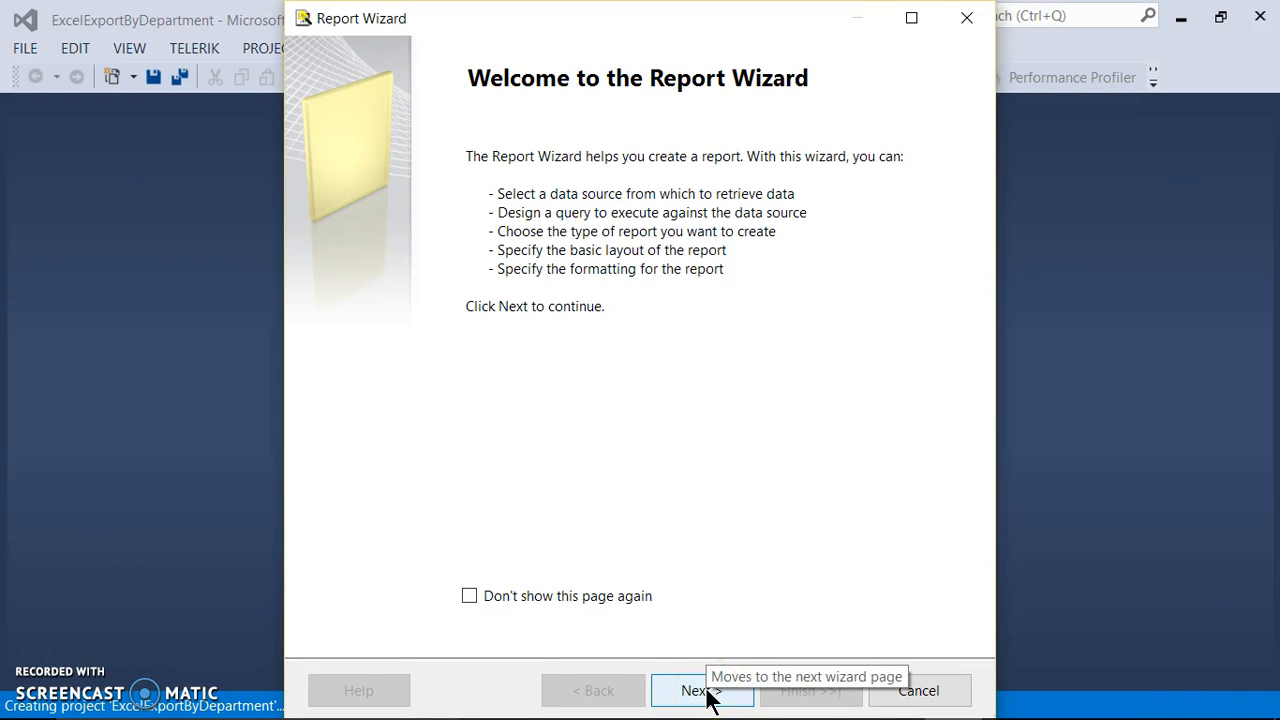
Step: Continue to the Report Wizard's data source page and name the new Microsoft SQL Server data source ExcelExport
left_click(705, 692)
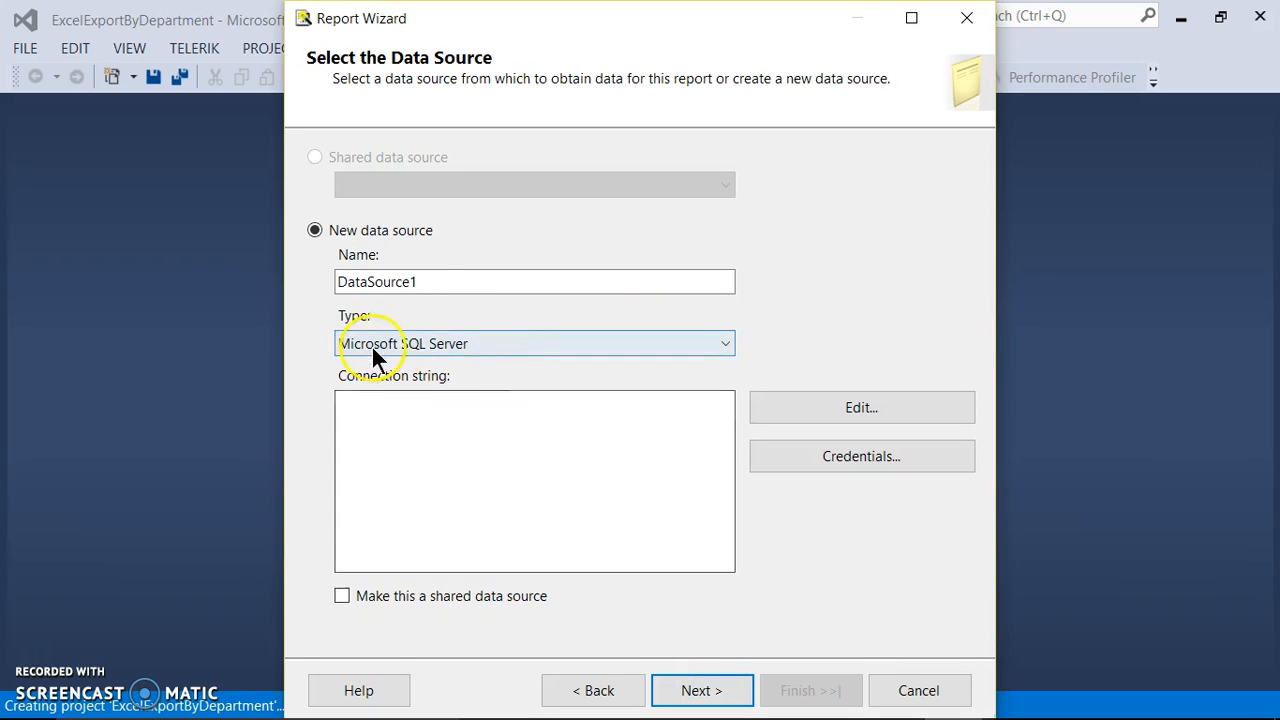
left_click_drag(429, 281, 307, 281)
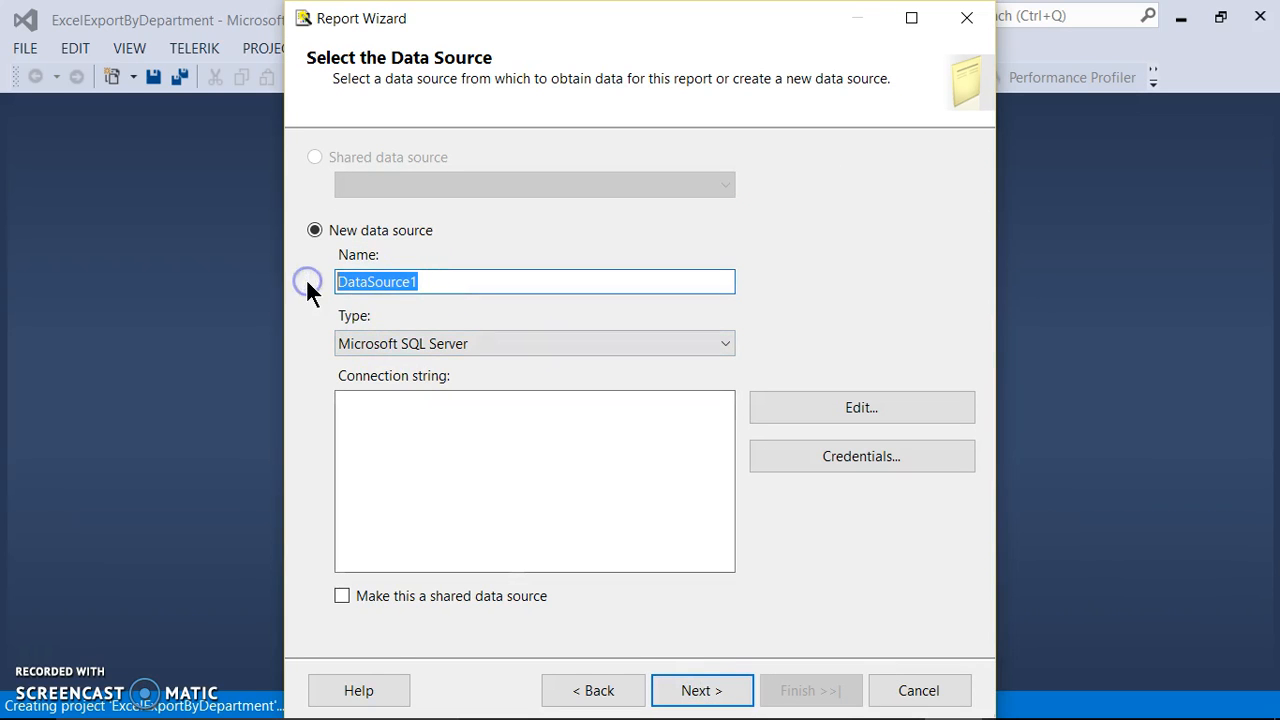
type("ExcelExport")
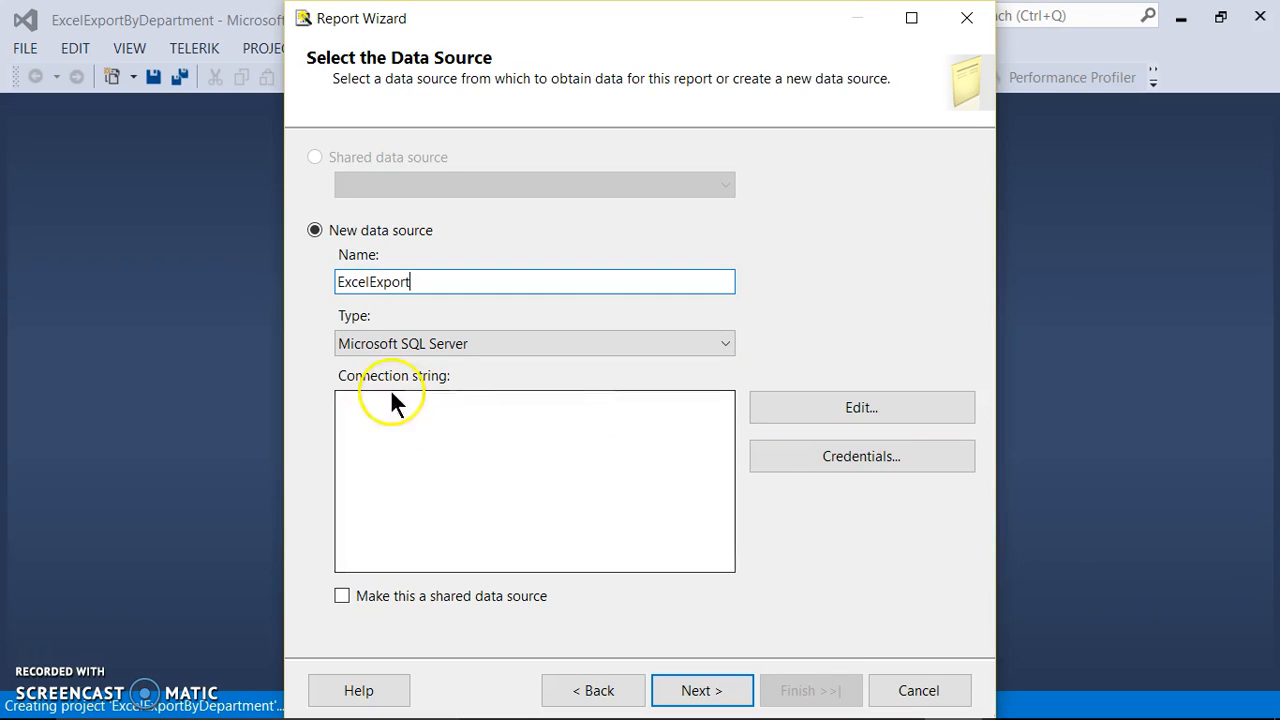
Step: Edit the data source connection, check the server name in SQL Server Management Studio, and set the server to SUNRISEFAMILY\INTELLIGENCE back in Visual Studio
left_click(864, 410)
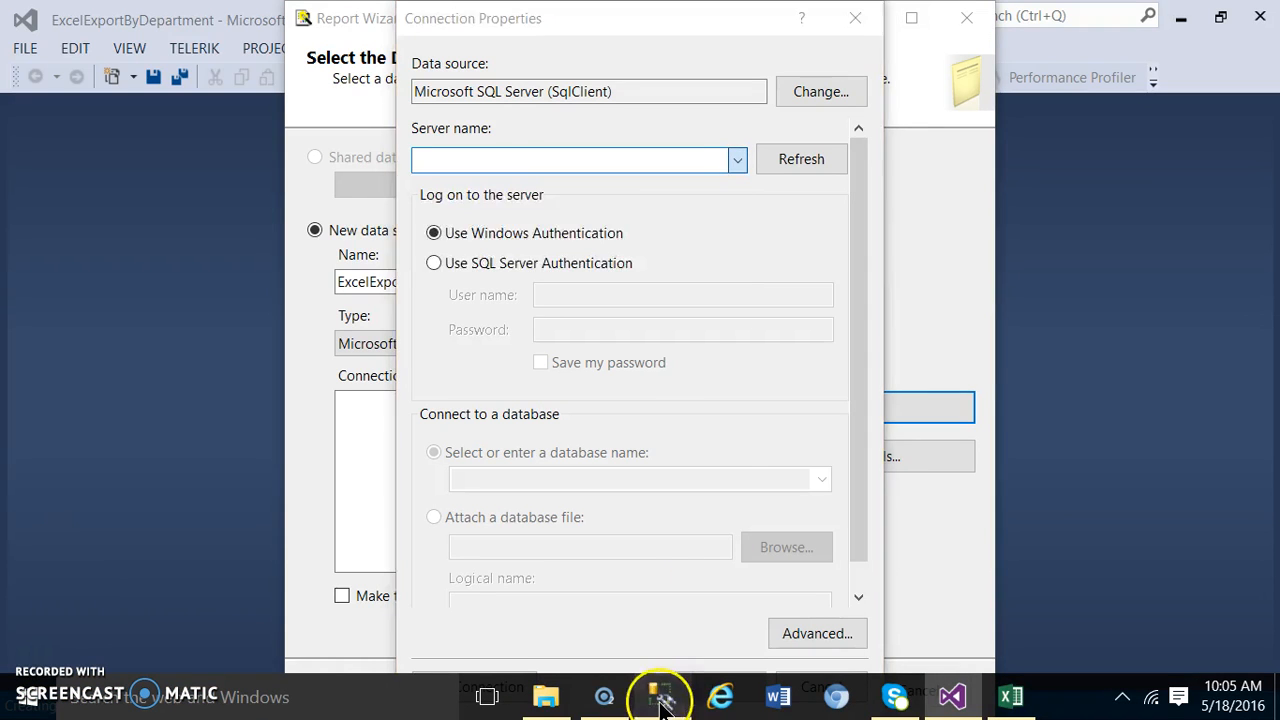
left_click(664, 697)
left_click_drag(370, 278, 363, 208)
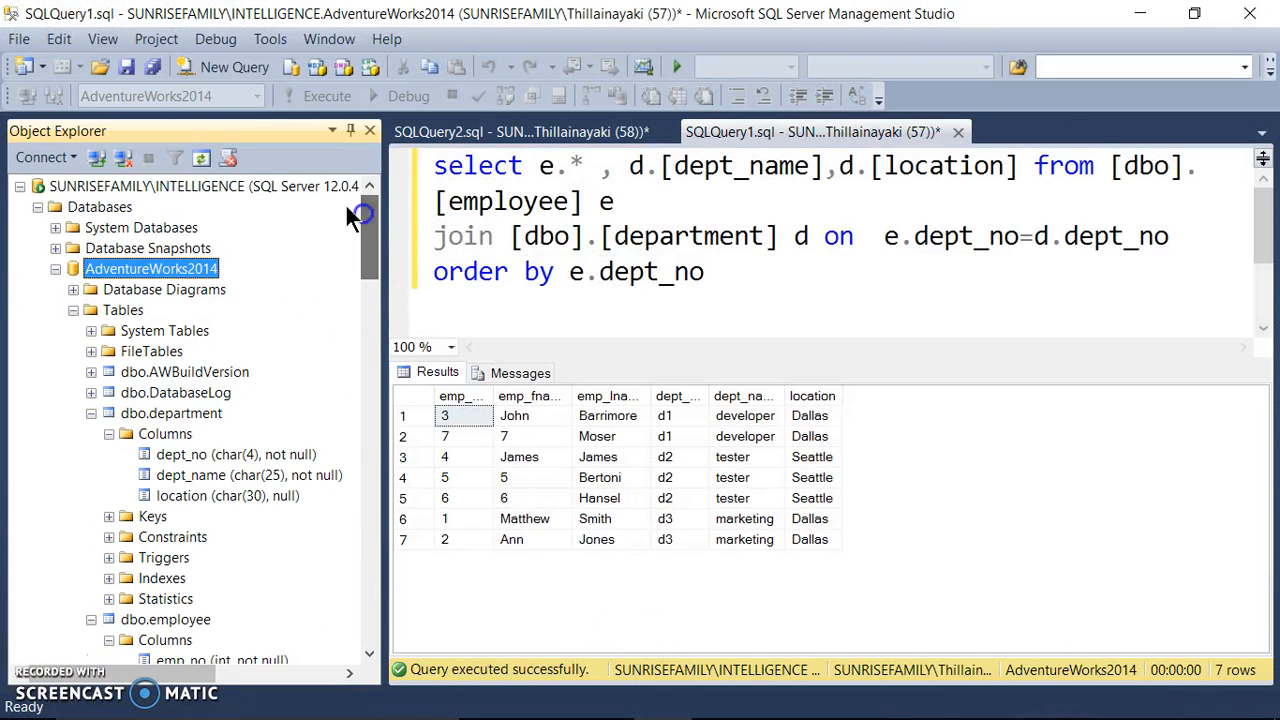
left_click(129, 186)
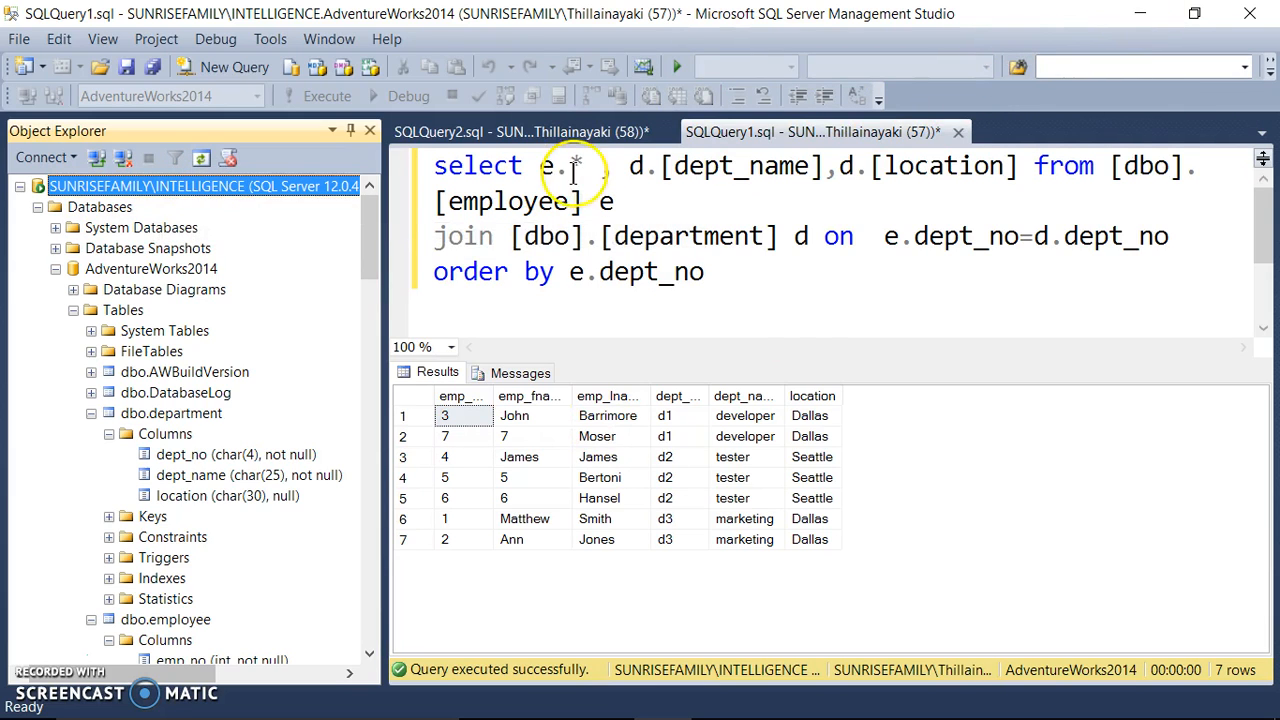
left_click(162, 411)
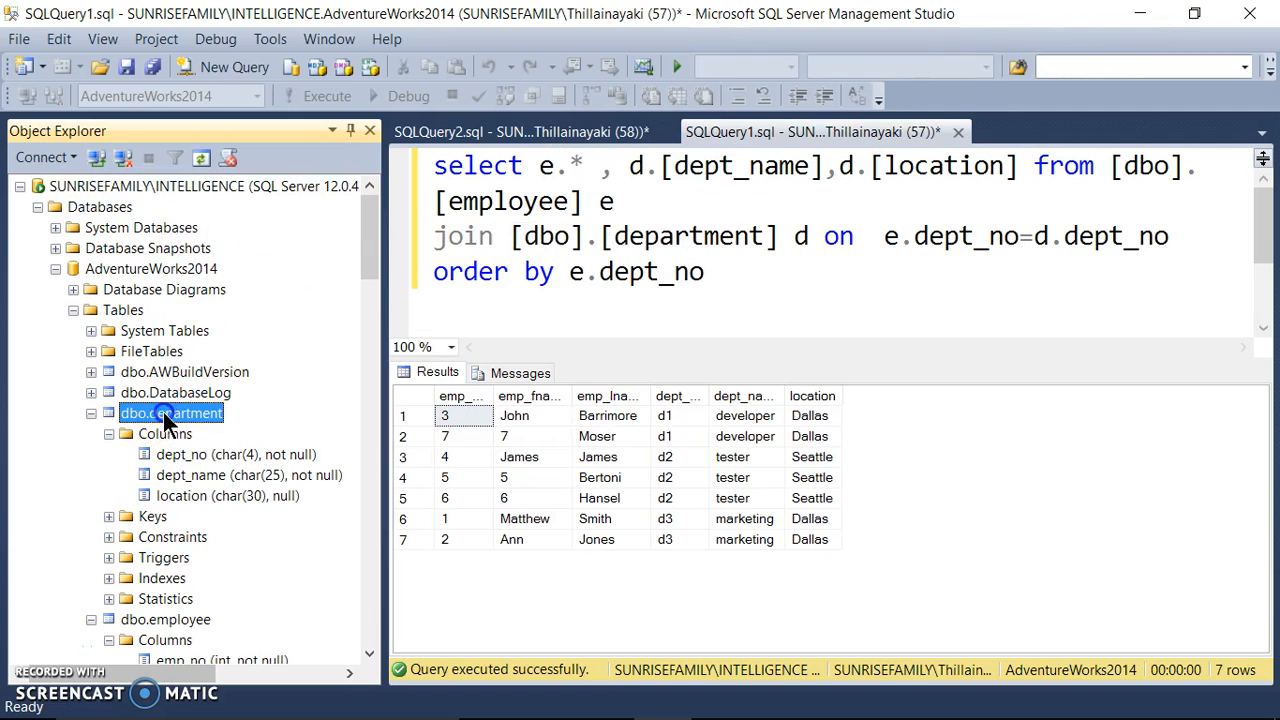
left_click(168, 619)
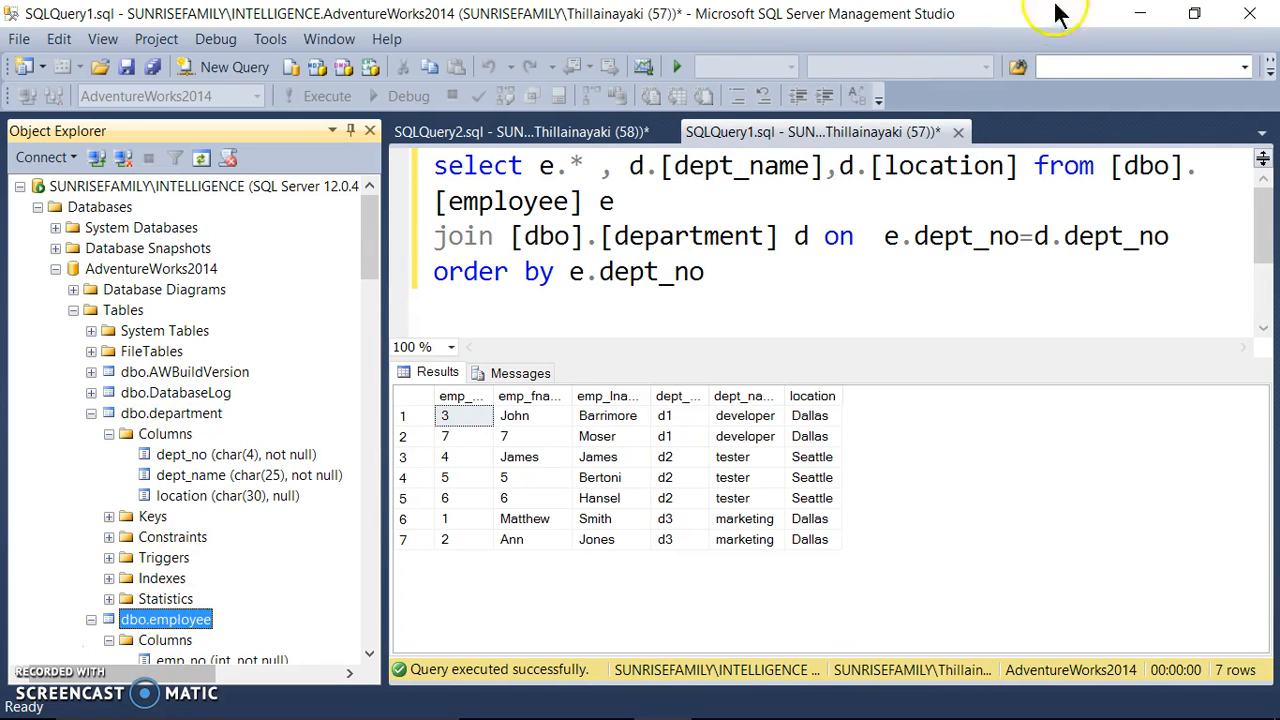
left_click(1141, 15)
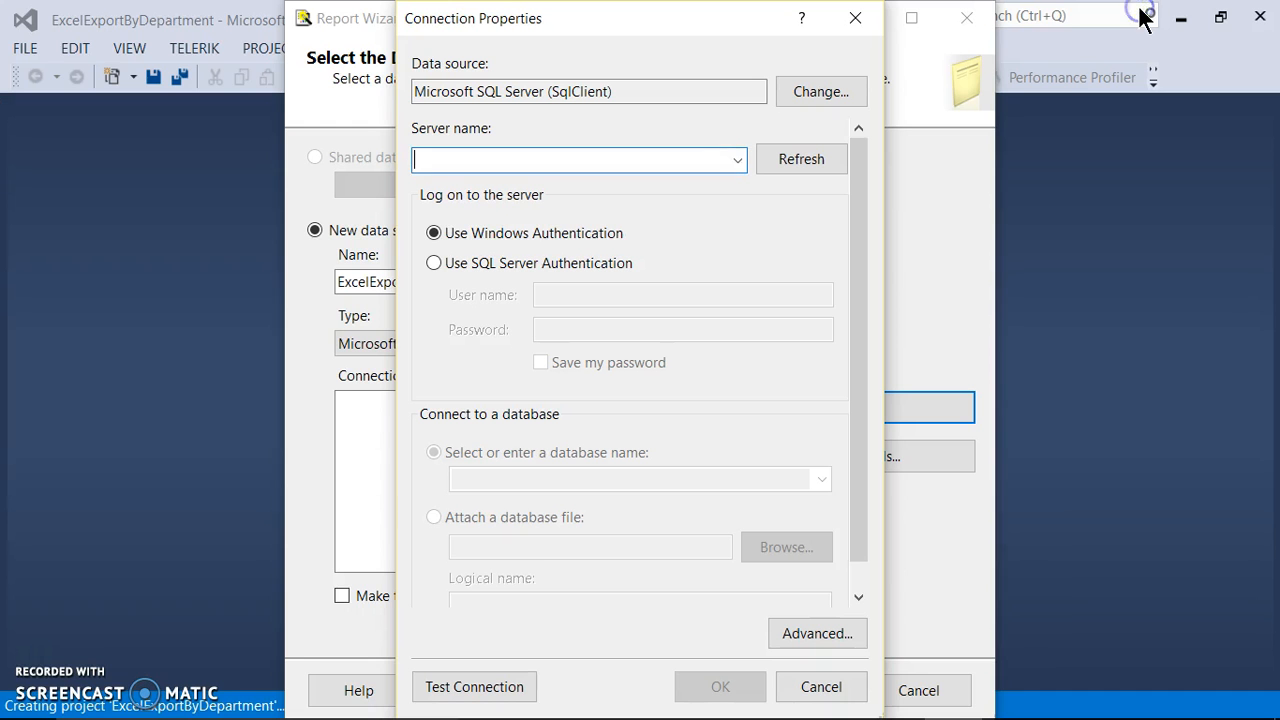
left_click(736, 160)
left_click(611, 203)
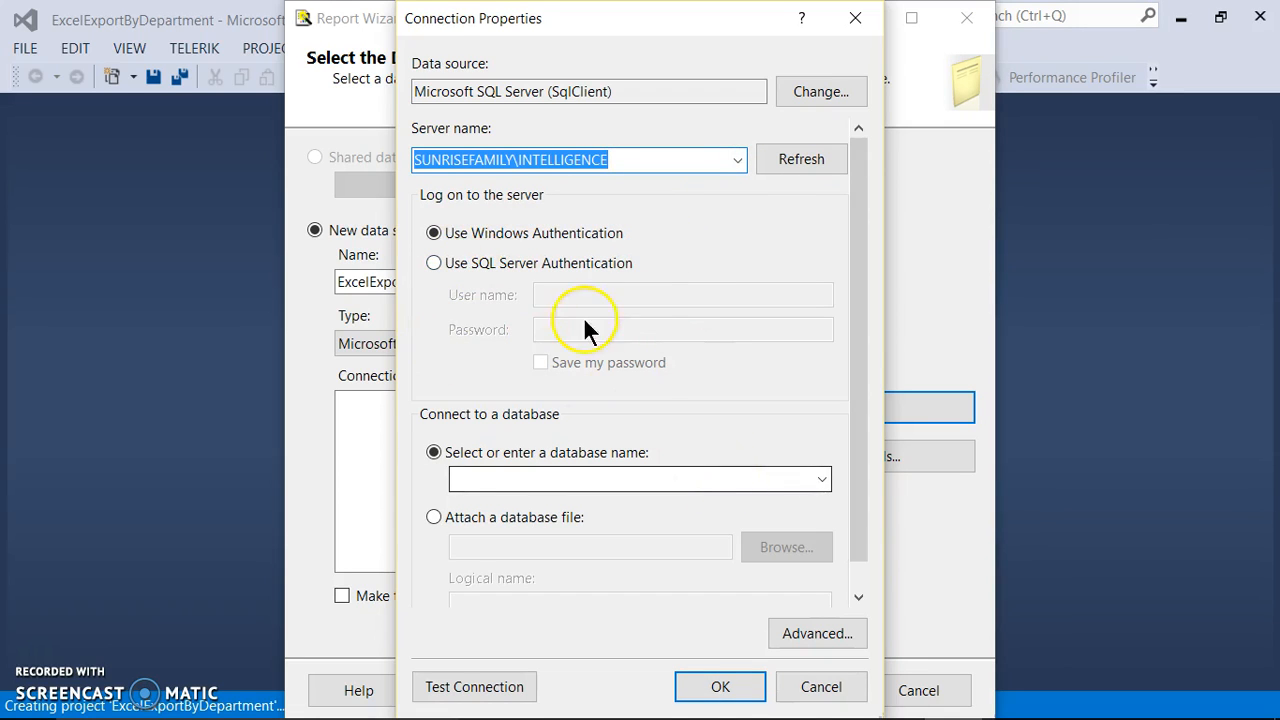
Step: Choose the AdventureWorks2014 database for the connection and compare it with the database in SQL Server Management Studio before returning to Visual Studio
left_click(821, 480)
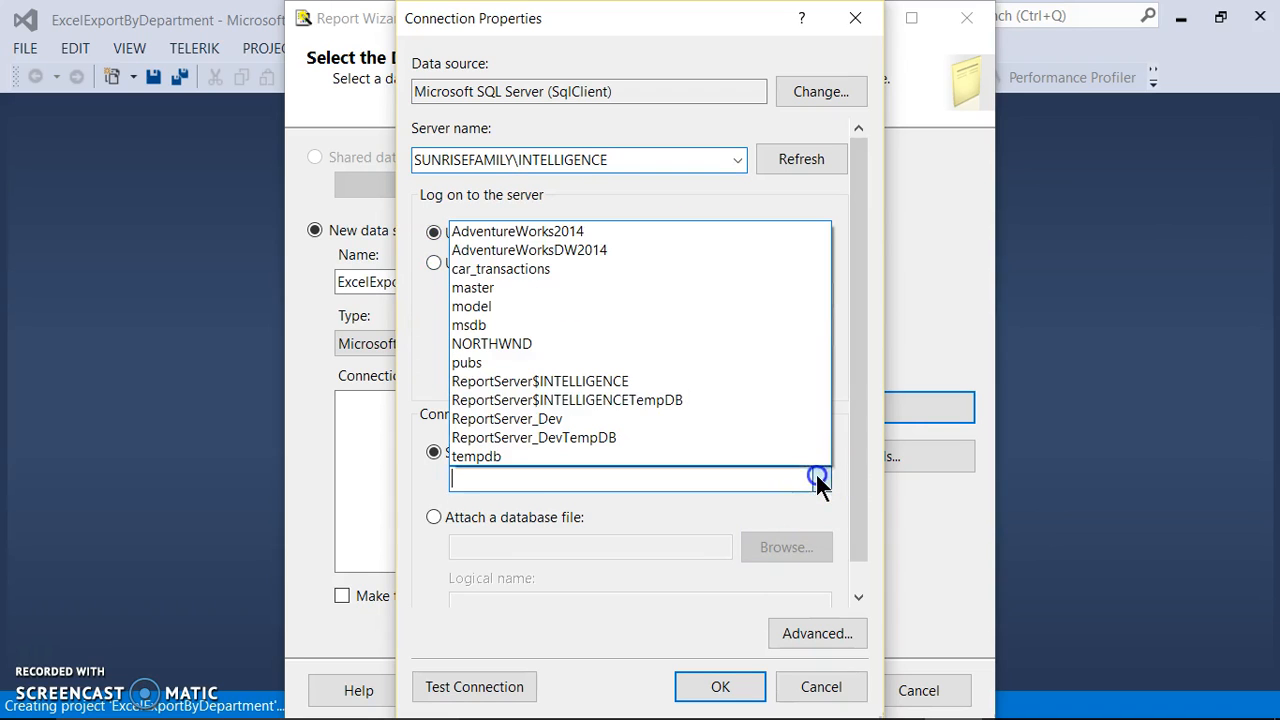
left_click(530, 231)
mouse_move(555, 705)
left_click(660, 697)
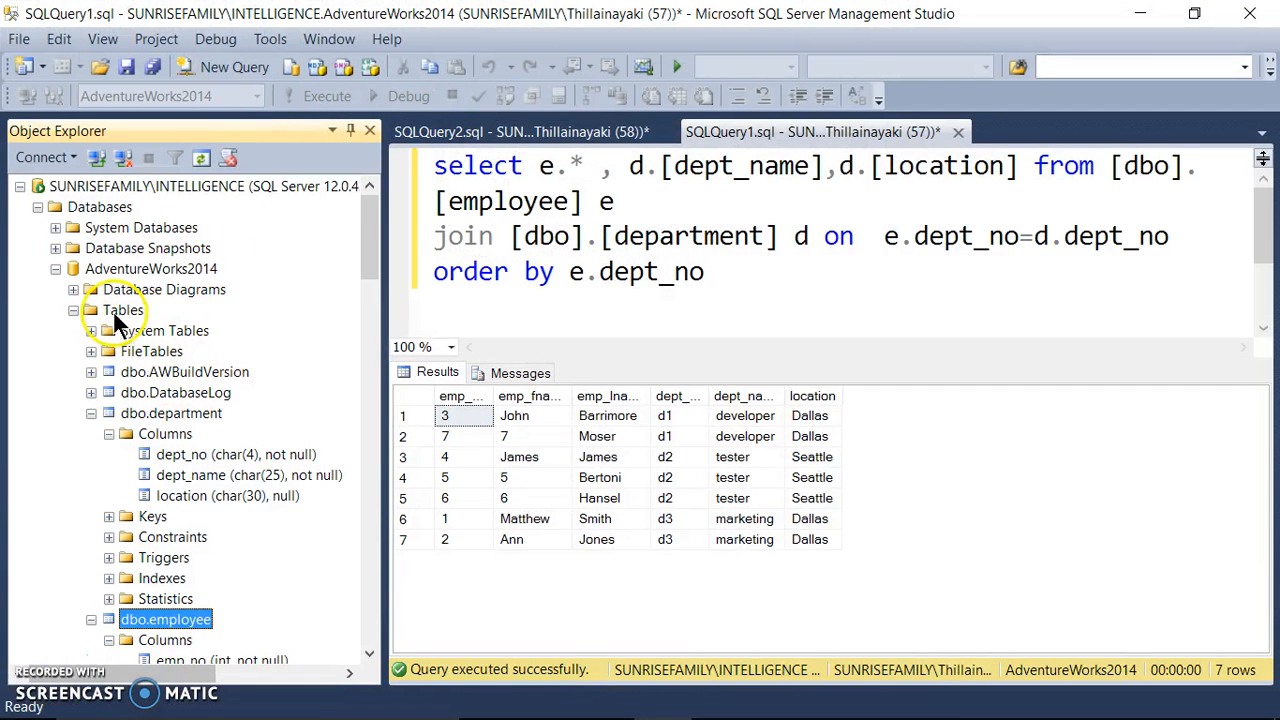
left_click(140, 267)
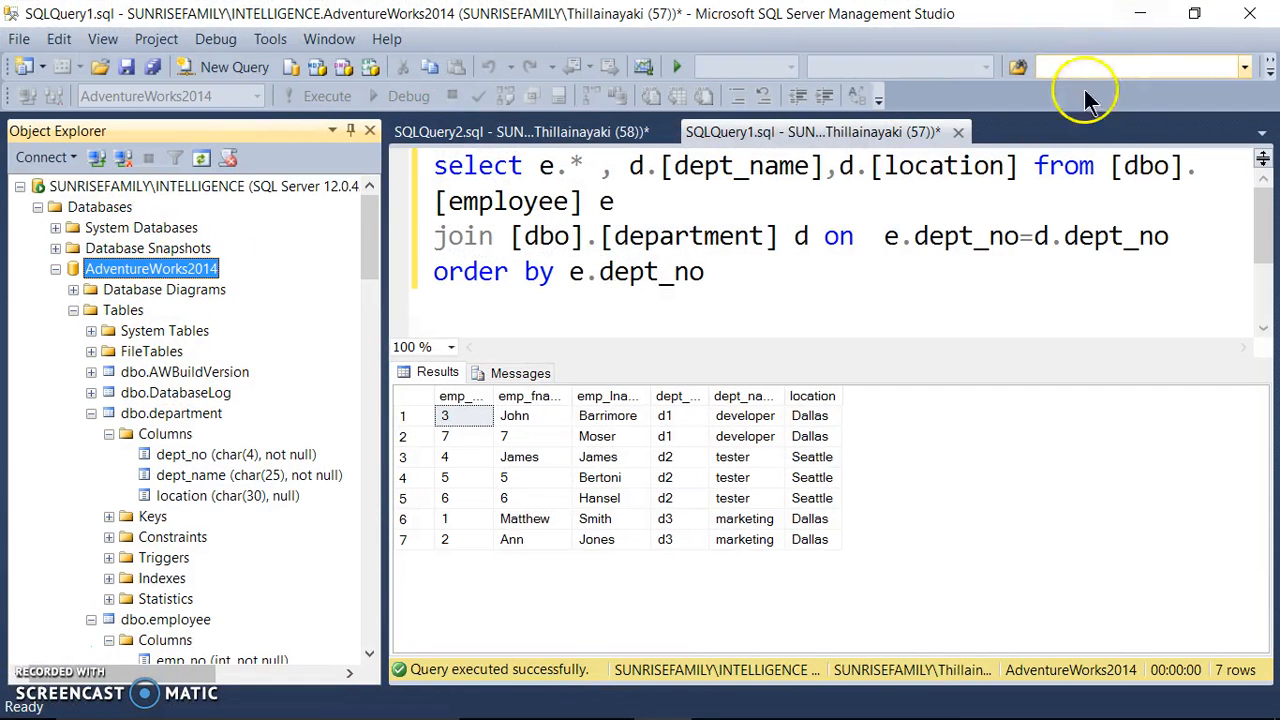
left_click(1140, 13)
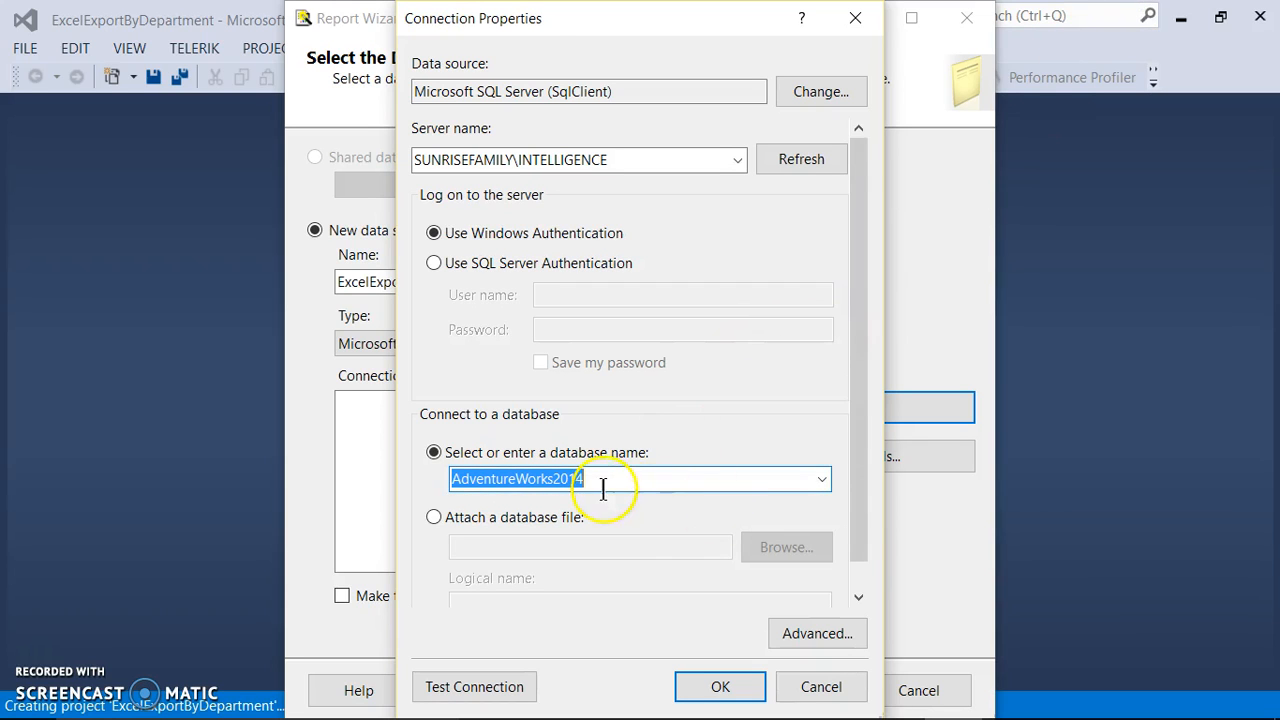
Step: Test the connection to the AdventureWorks2014 database and accept the connection properties
left_click(490, 692)
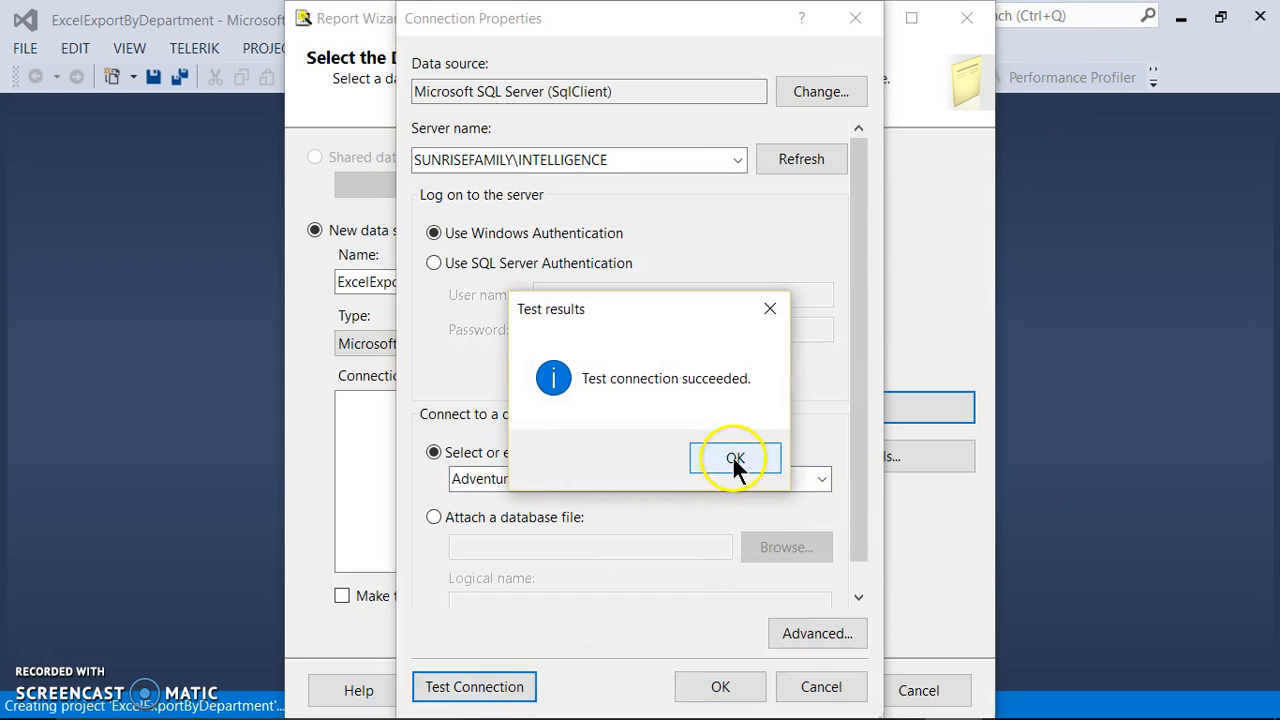
left_click(735, 458)
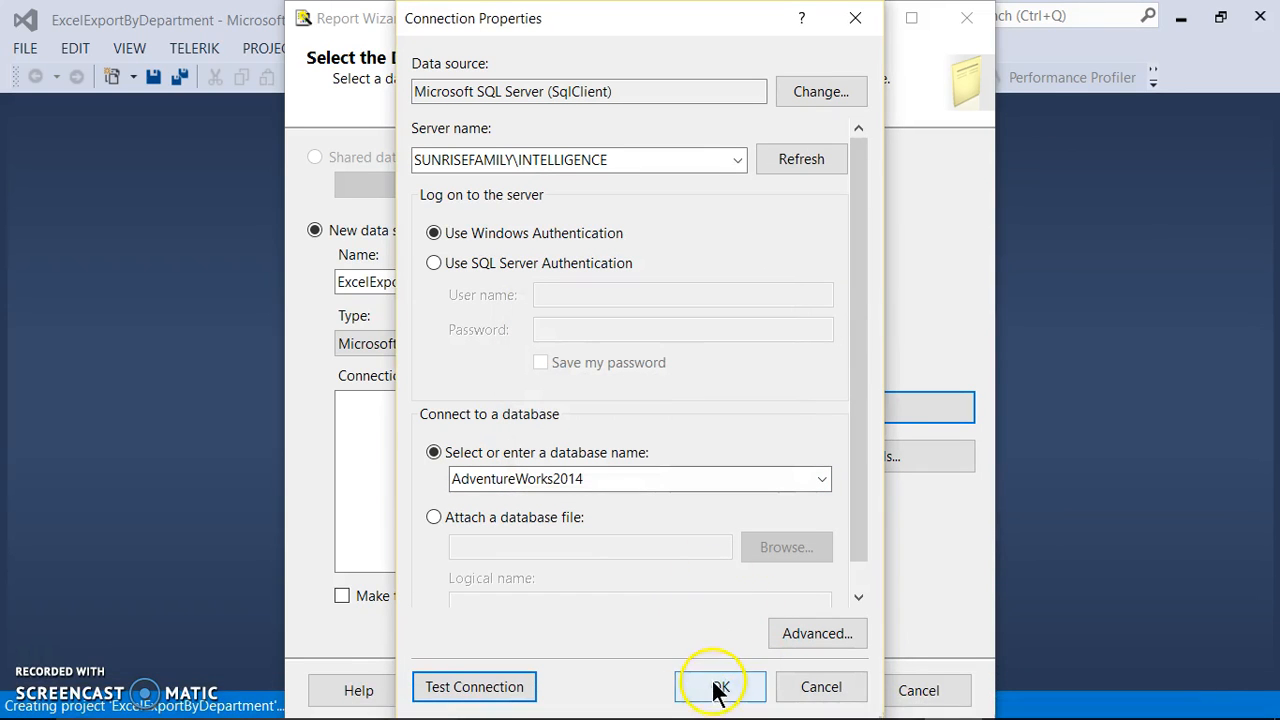
left_click(716, 688)
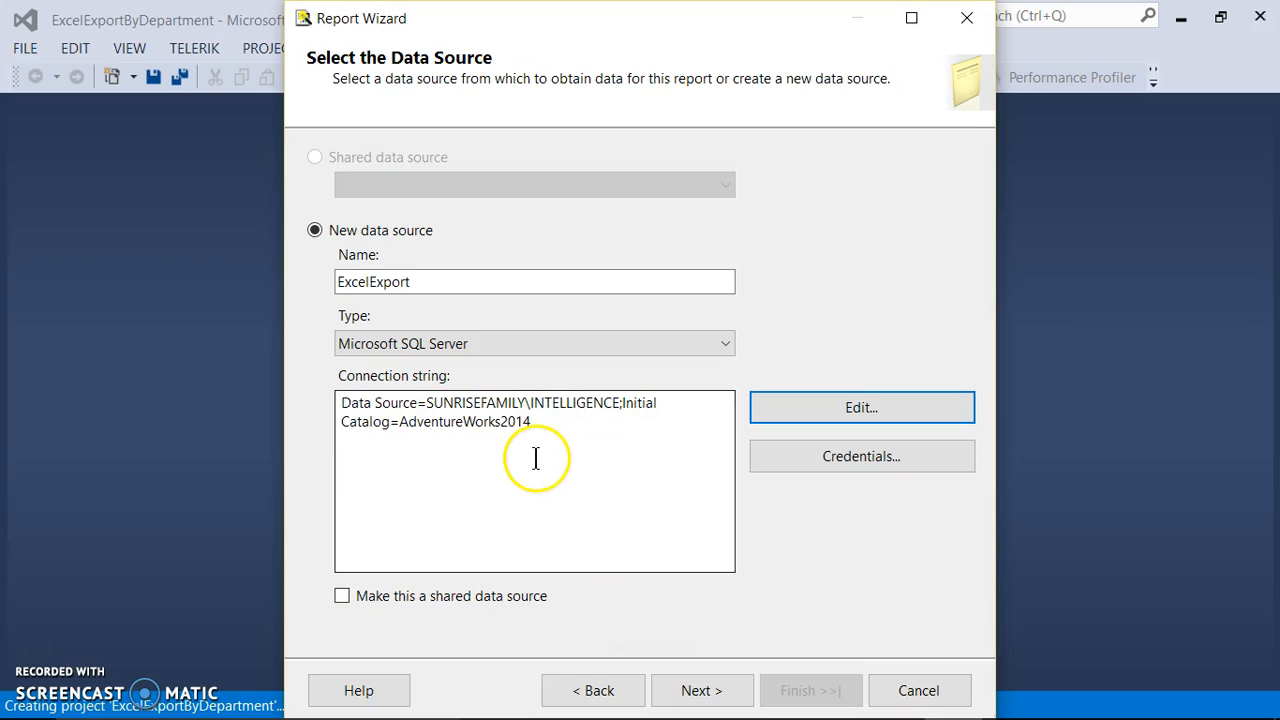
Step: Review the ExcelExport connection string and continue to the wizard's query design page
left_click_drag(427, 403, 342, 404)
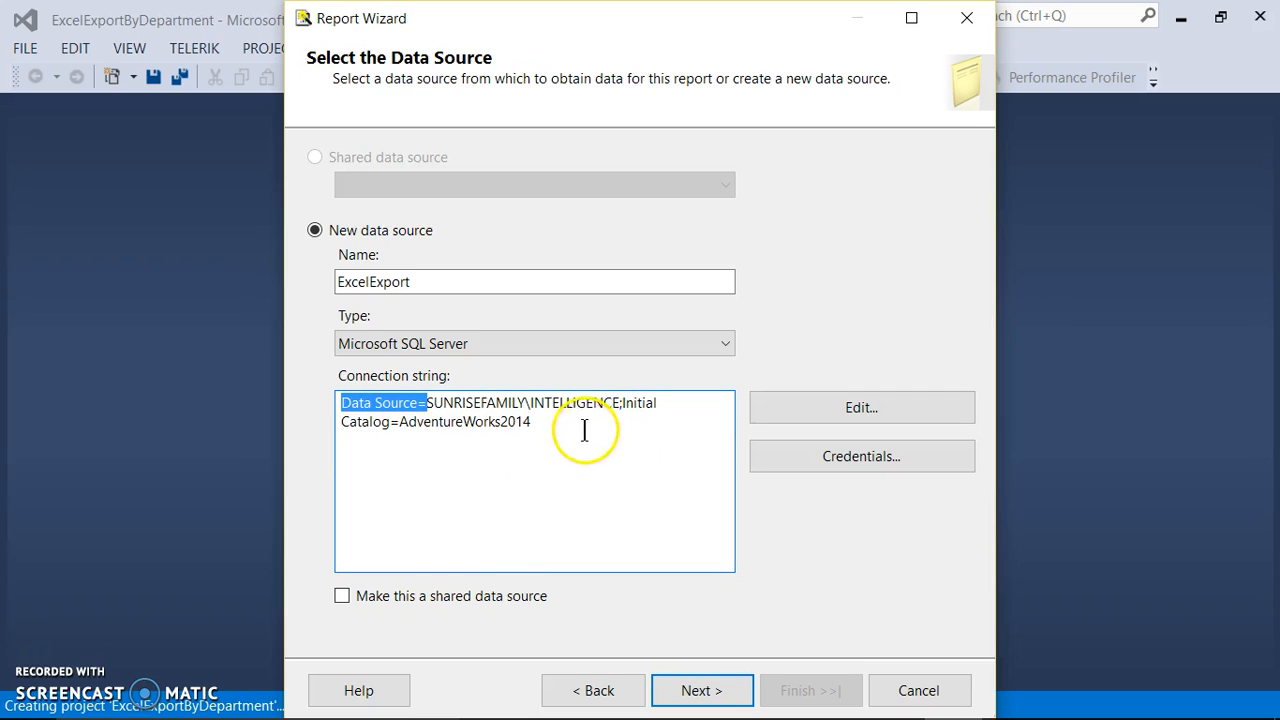
left_click_drag(566, 424, 329, 394)
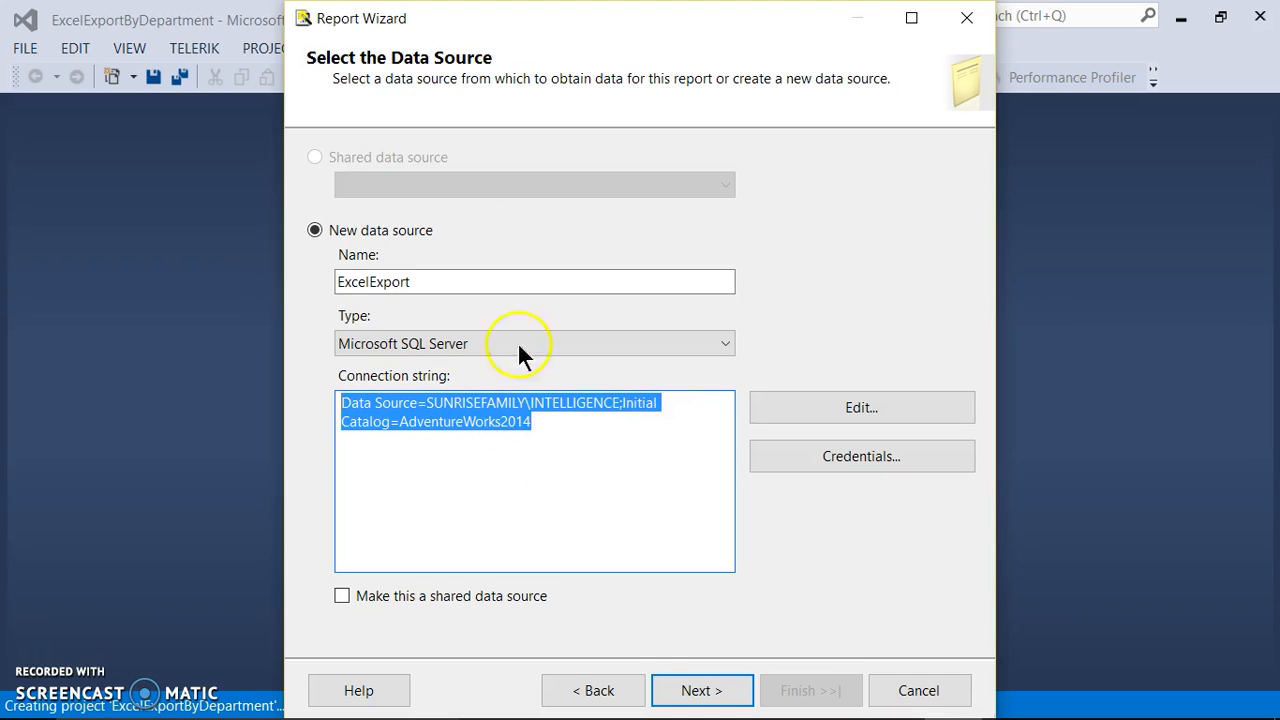
left_click(694, 692)
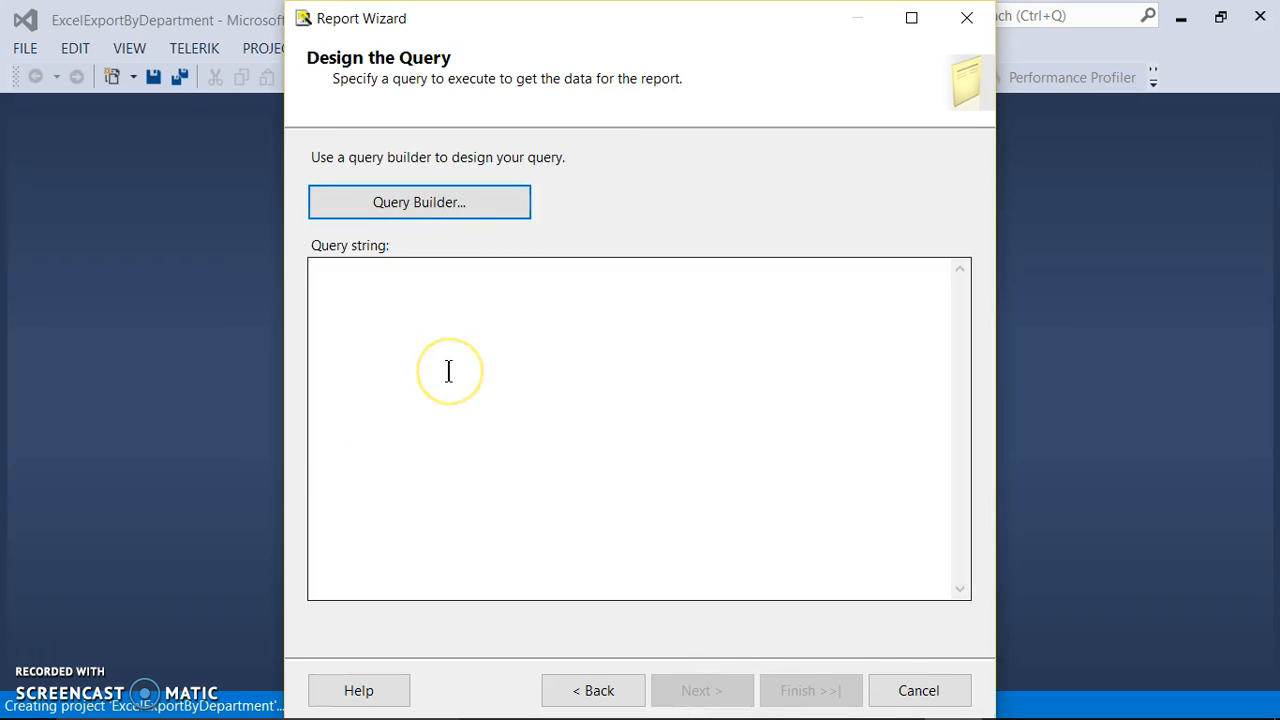
Step: Copy the employee and department join query from SQLQuery1.sql in SQL Server Management Studio into the Report Wizard's query string in Visual Studio
left_click(409, 315)
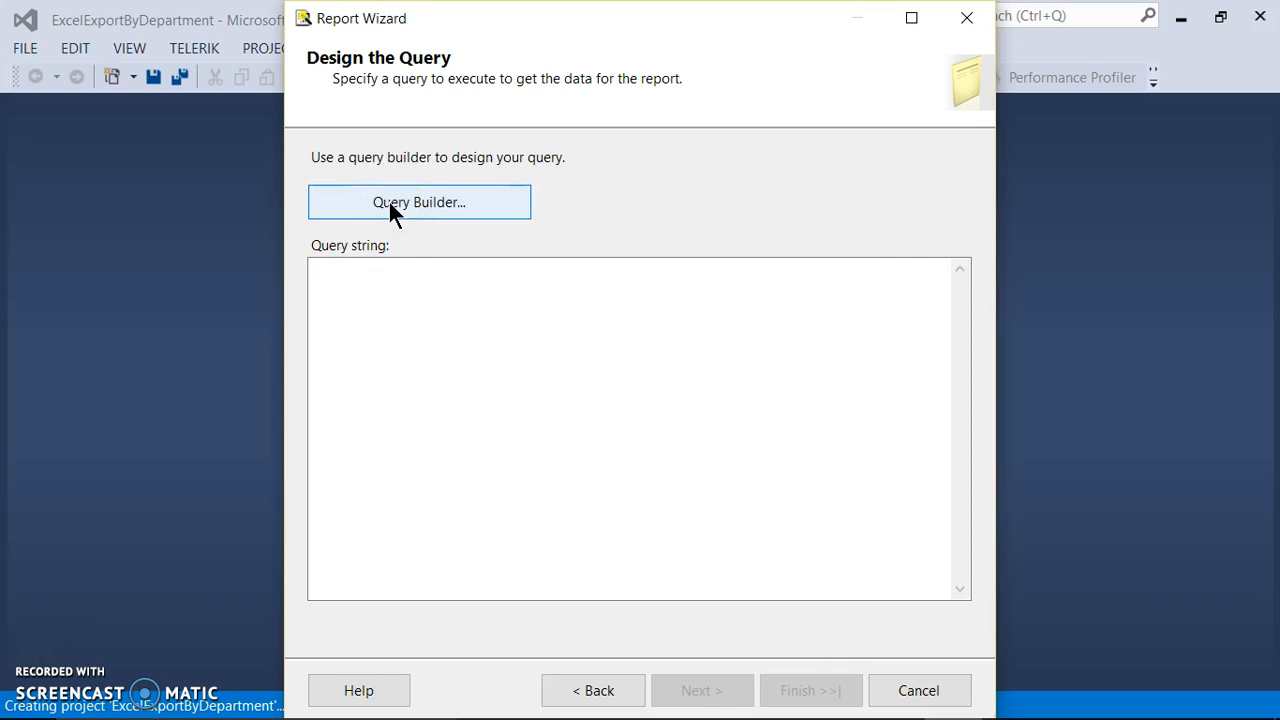
mouse_move(671, 716)
left_click(658, 692)
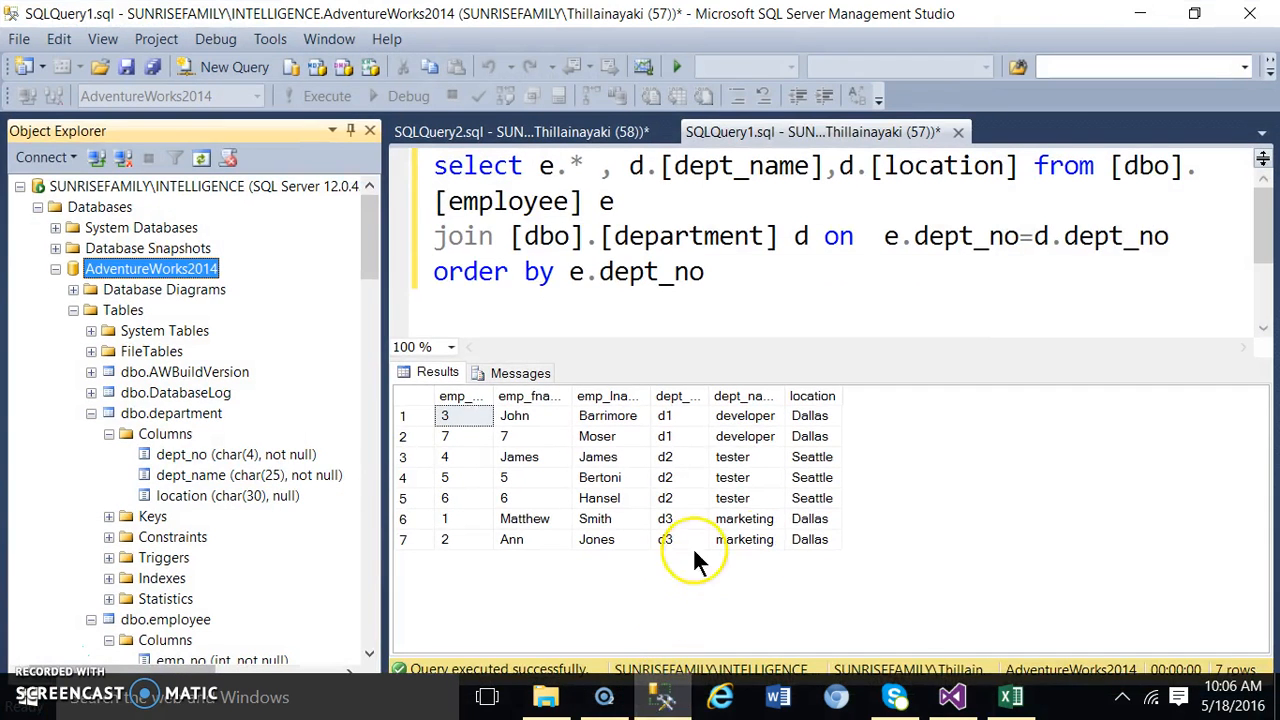
left_click_drag(729, 291, 386, 163)
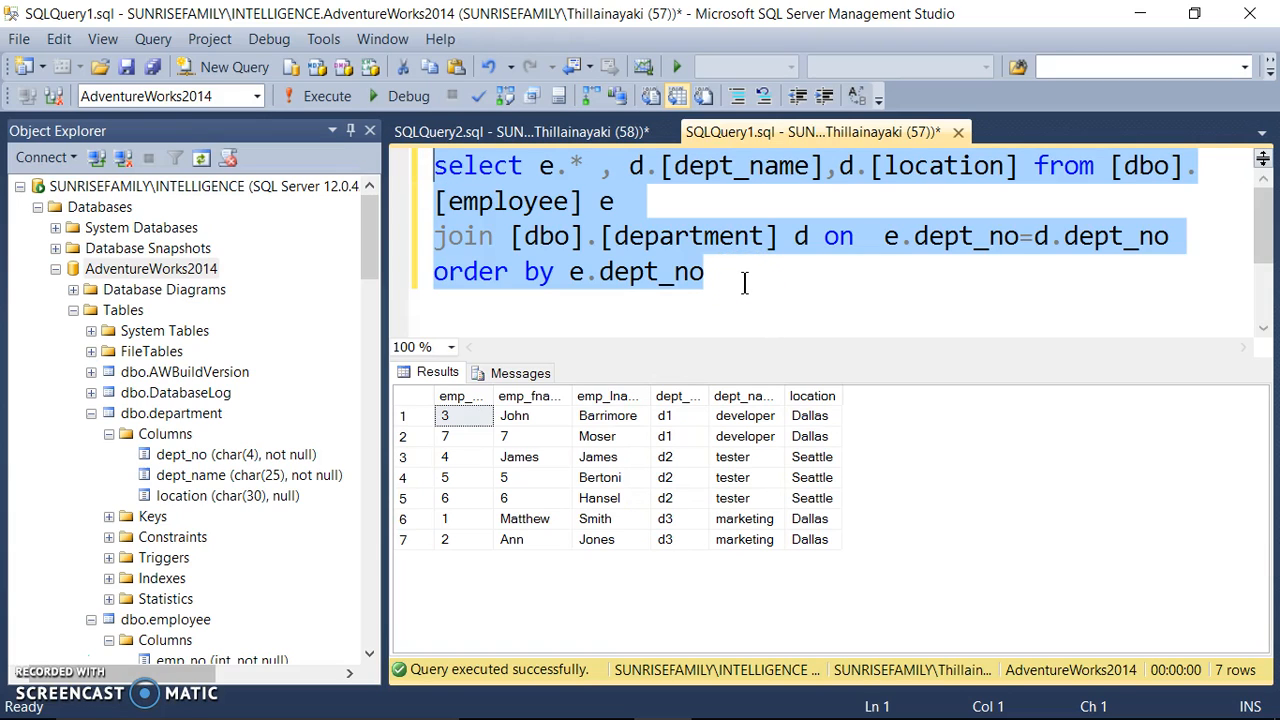
left_click(1140, 14)
left_click(485, 306)
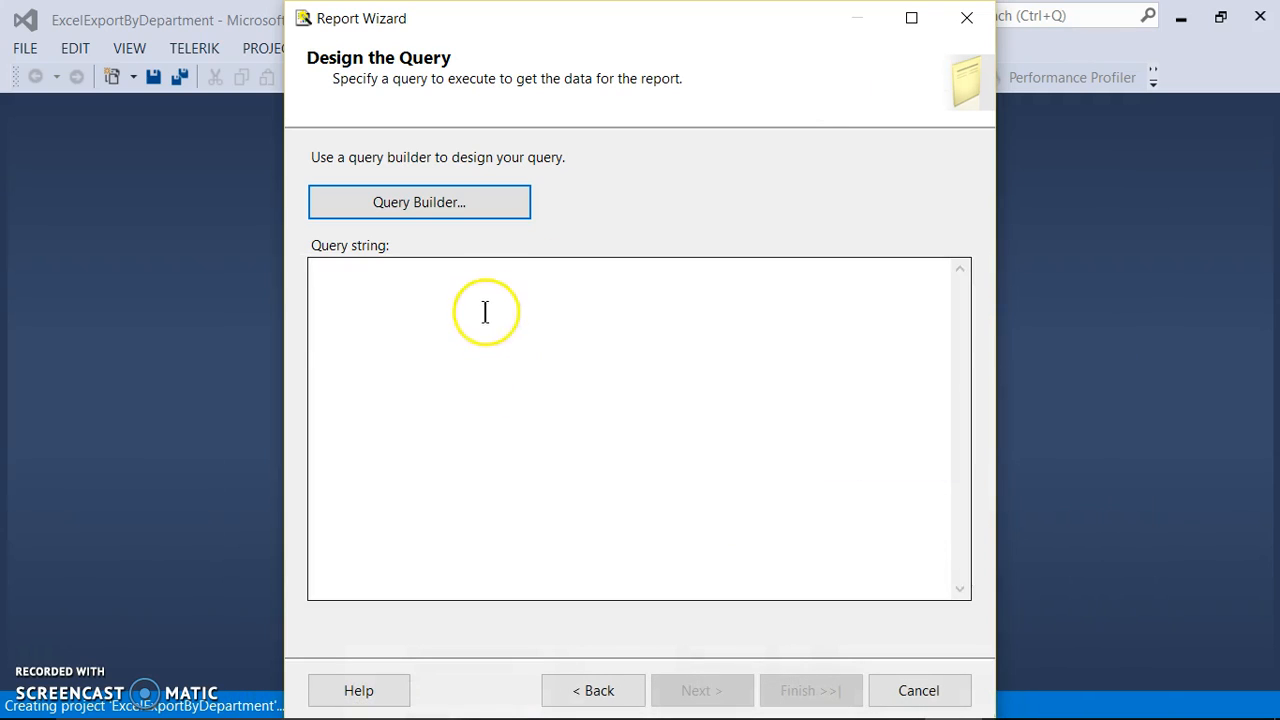
type("select e.* , d.[dept_name],d.[location] from [dbo].[employee] e join [dbo].[department] d on  e.dept_no=d.dept_no order by e.dept_no")
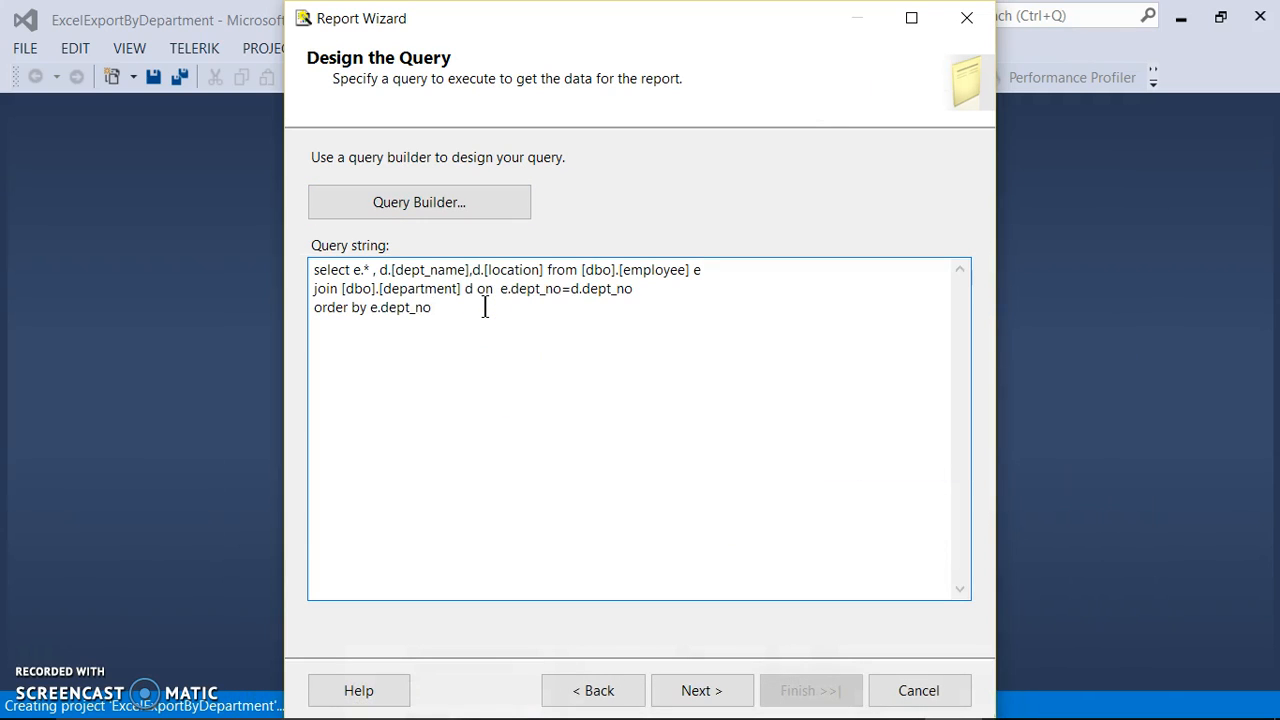
Step: Open the query in Query Designer, place table d beside table e, run the query, review its rows and accept it
left_click(425, 204)
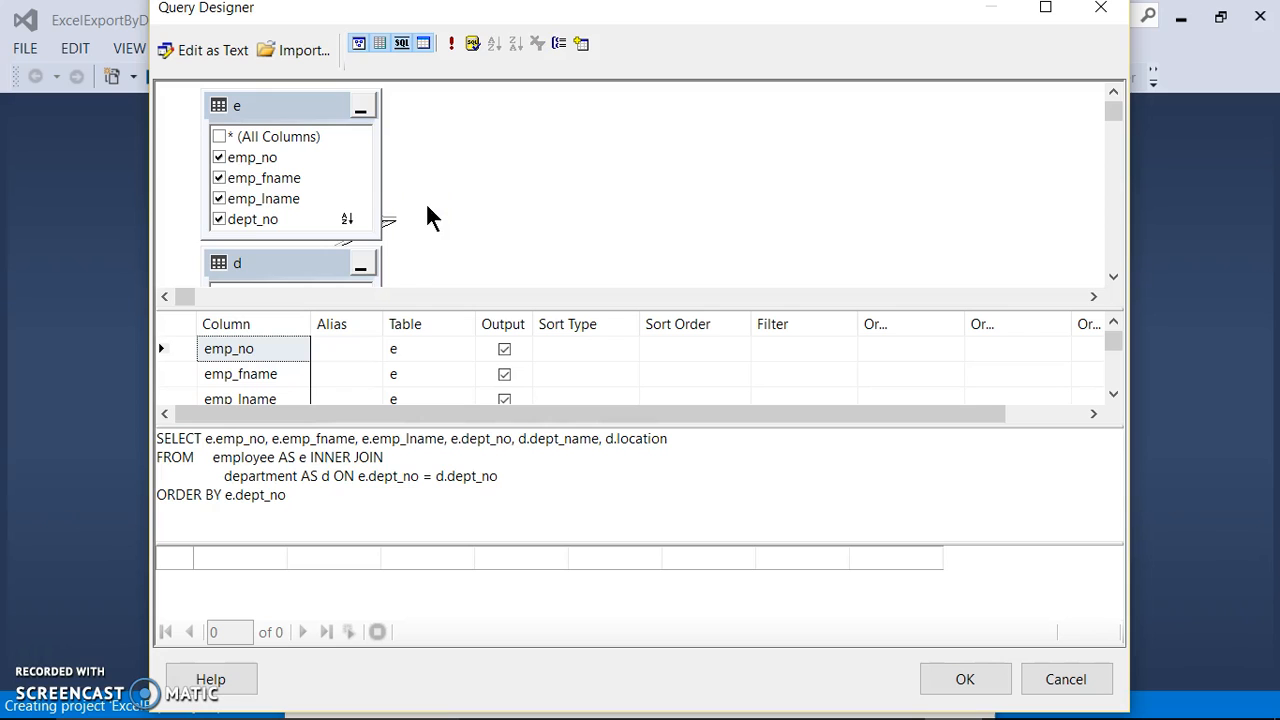
left_click_drag(300, 268, 636, 124)
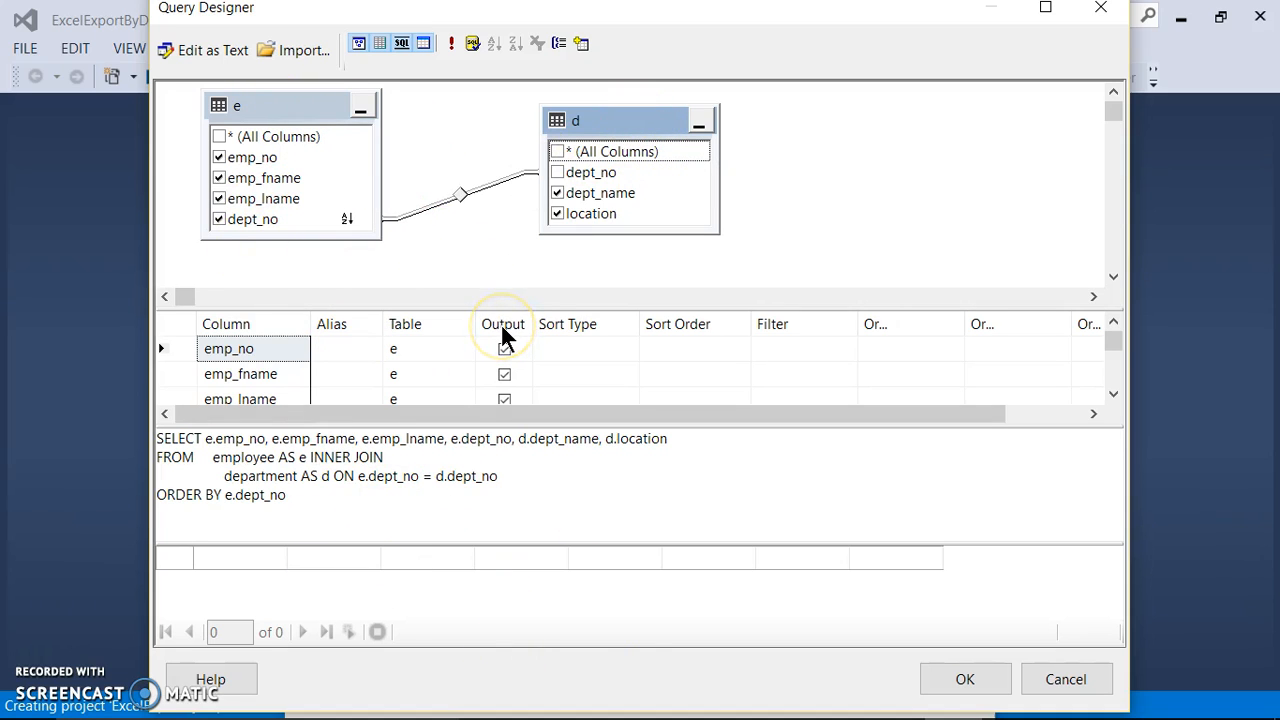
left_click(448, 43)
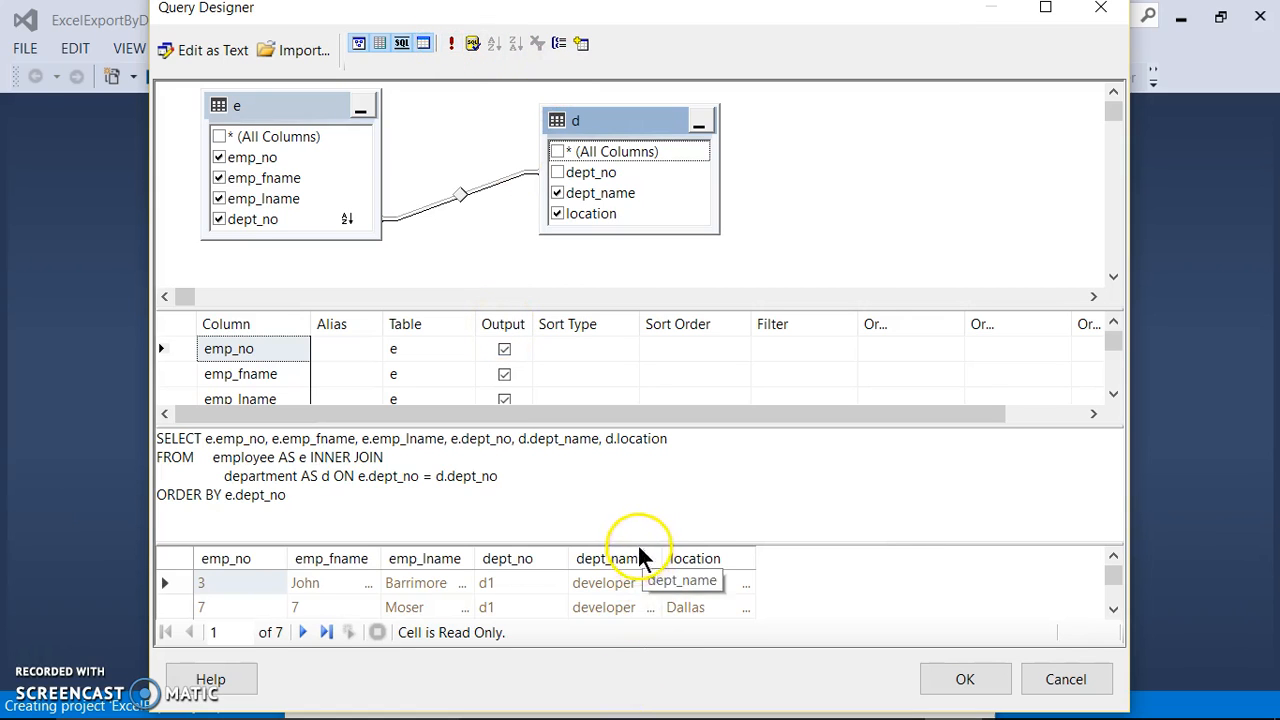
left_click_drag(643, 545, 643, 494)
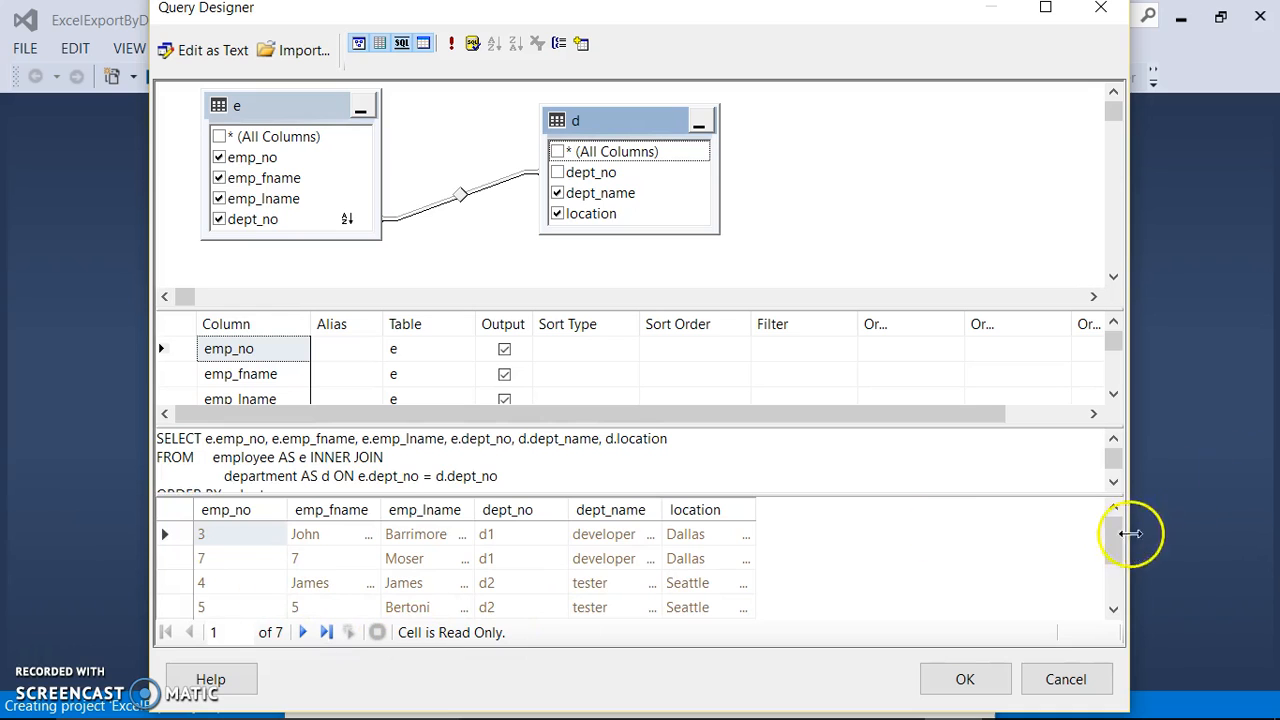
left_click(1114, 589)
left_click(980, 679)
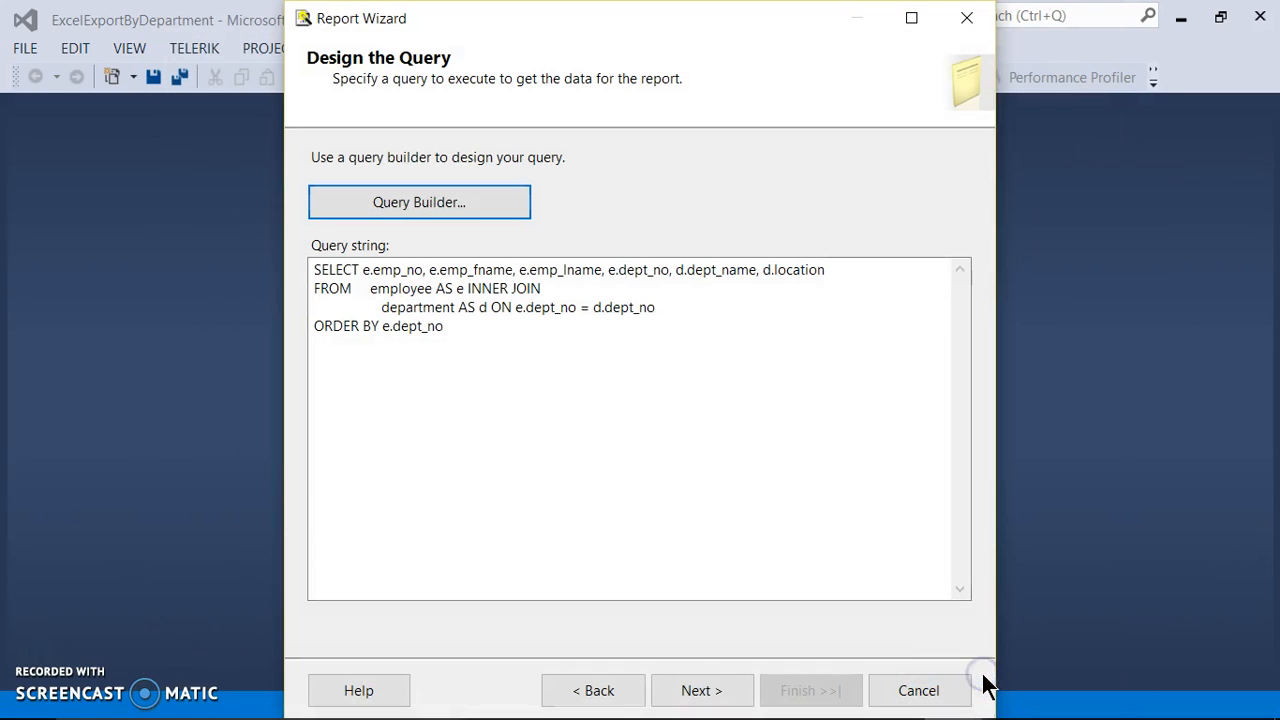
Step: Continue to the report type page, choose a Tabular report and proceed to the table design
left_click(690, 692)
left_click(343, 200)
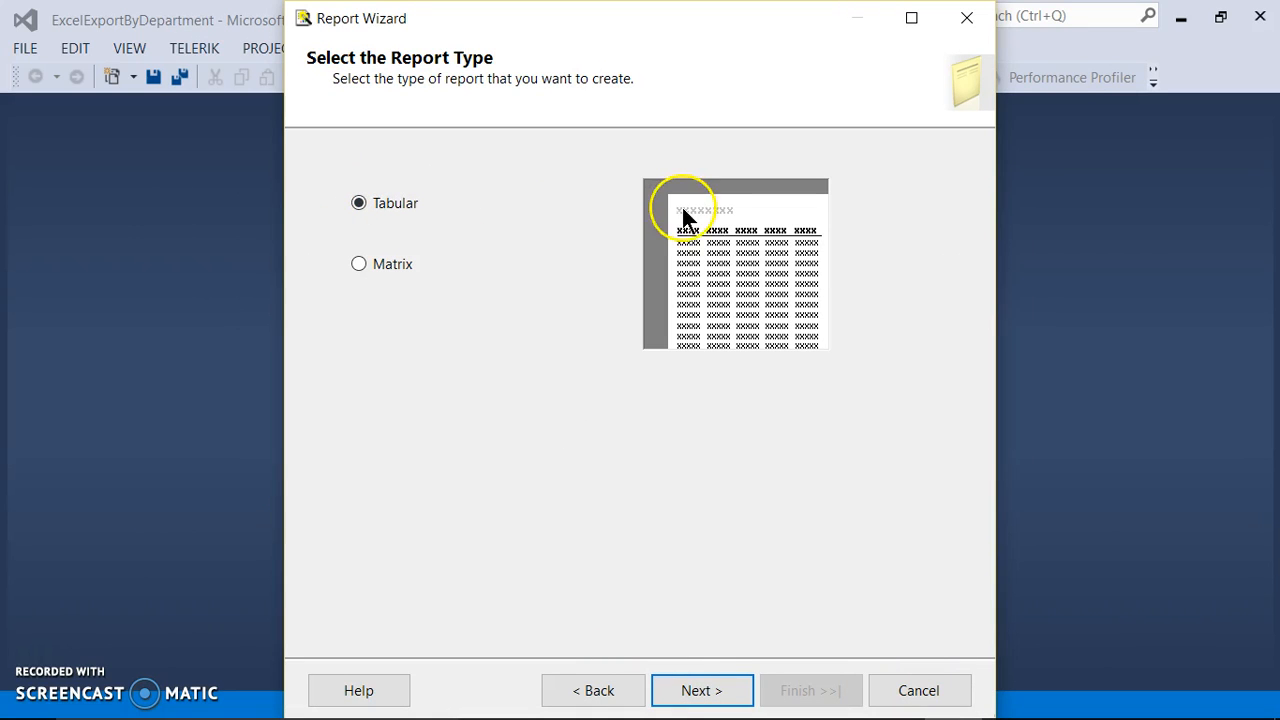
left_click(702, 694)
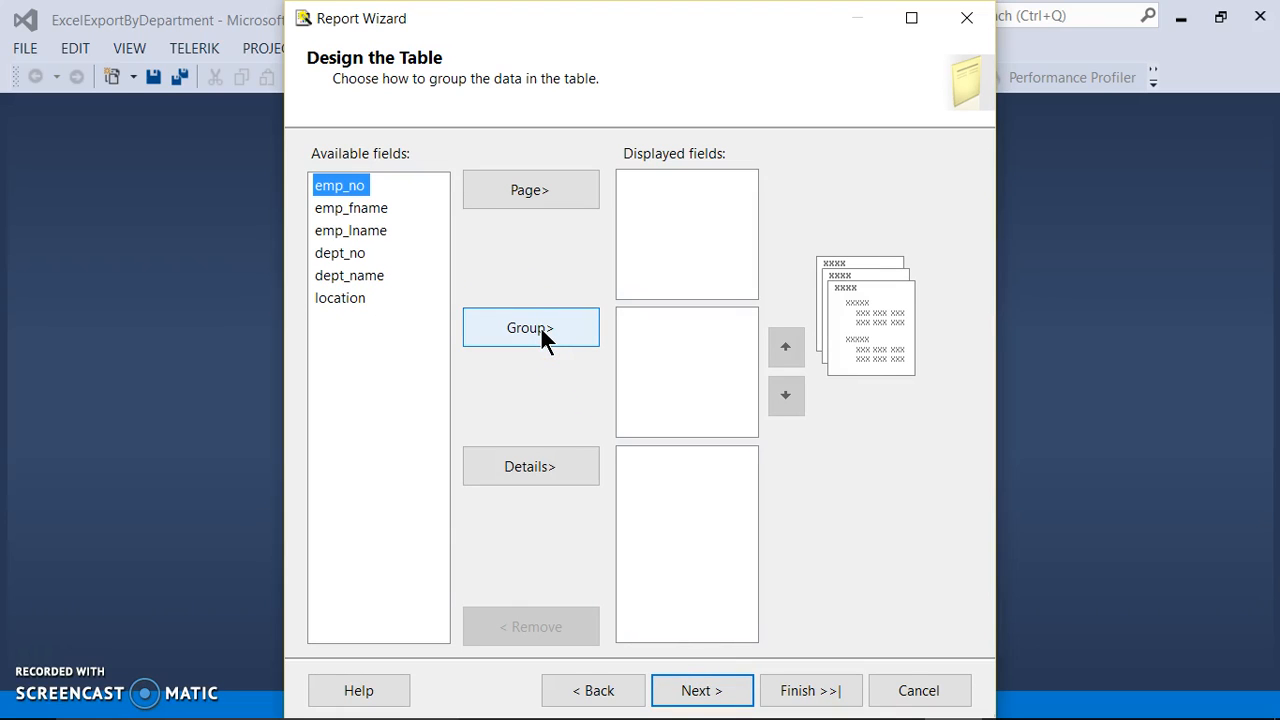
Step: Group the table's data by the dept_name field
left_click(357, 254)
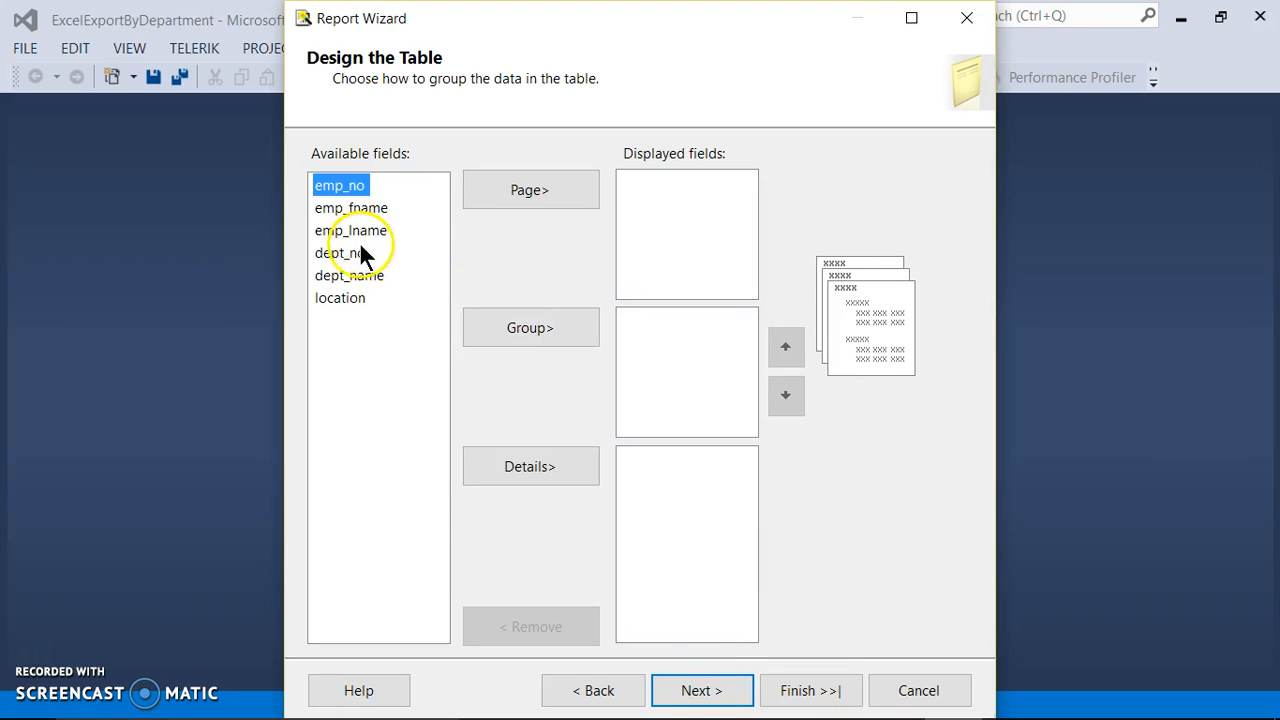
left_click(370, 278)
left_click(507, 328)
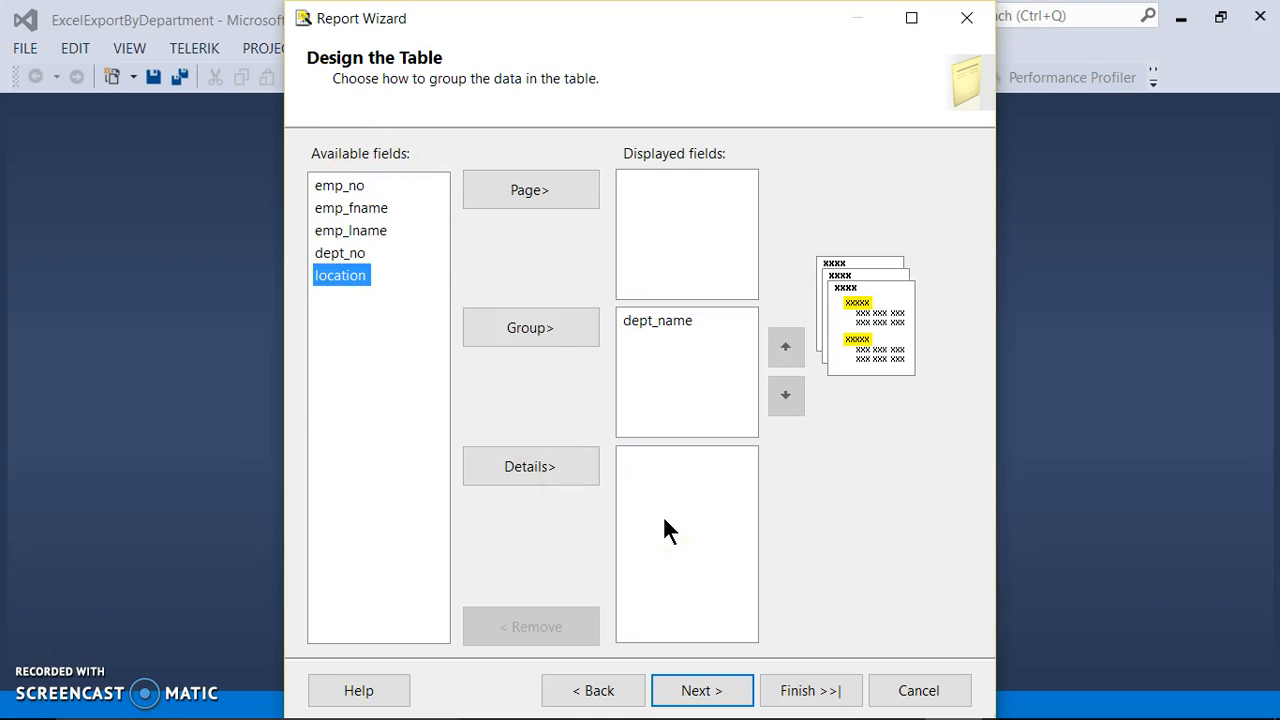
Step: Add emp_no, emp_fname, emp_lname, dept_no and location as the table's detail fields
left_click(366, 189)
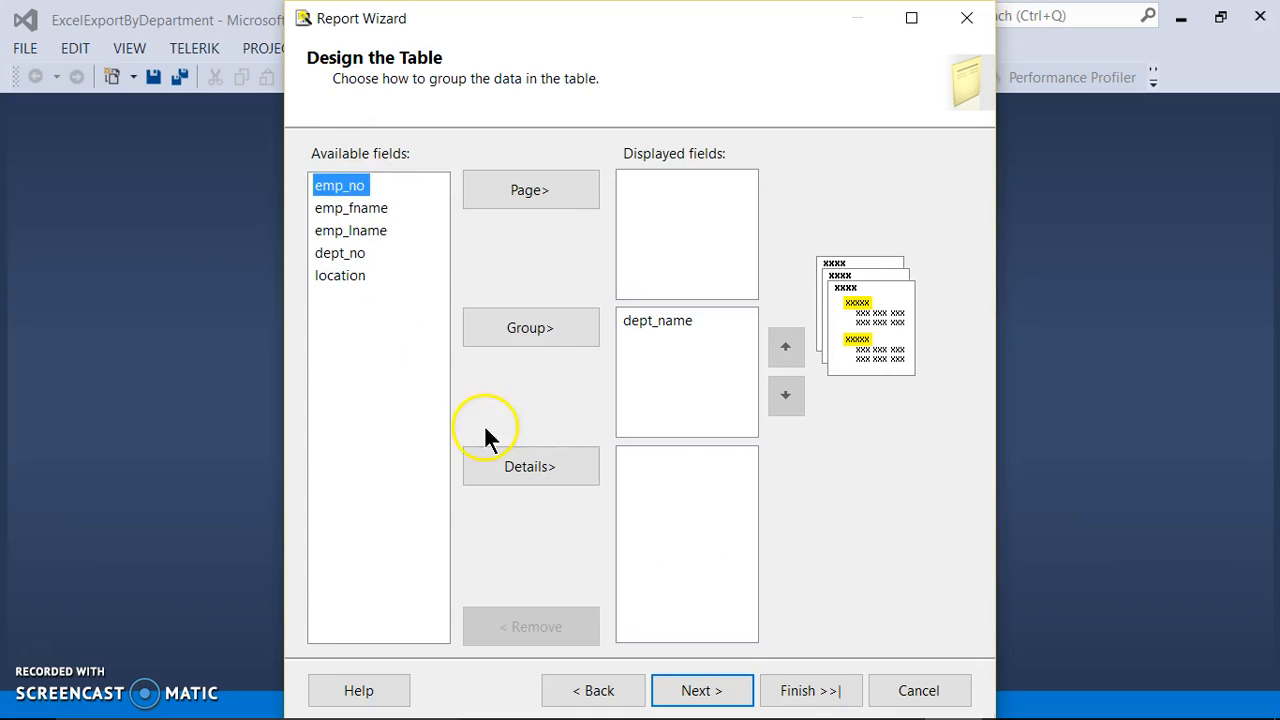
left_click(501, 470)
left_click(501, 470)
left_click(501, 467)
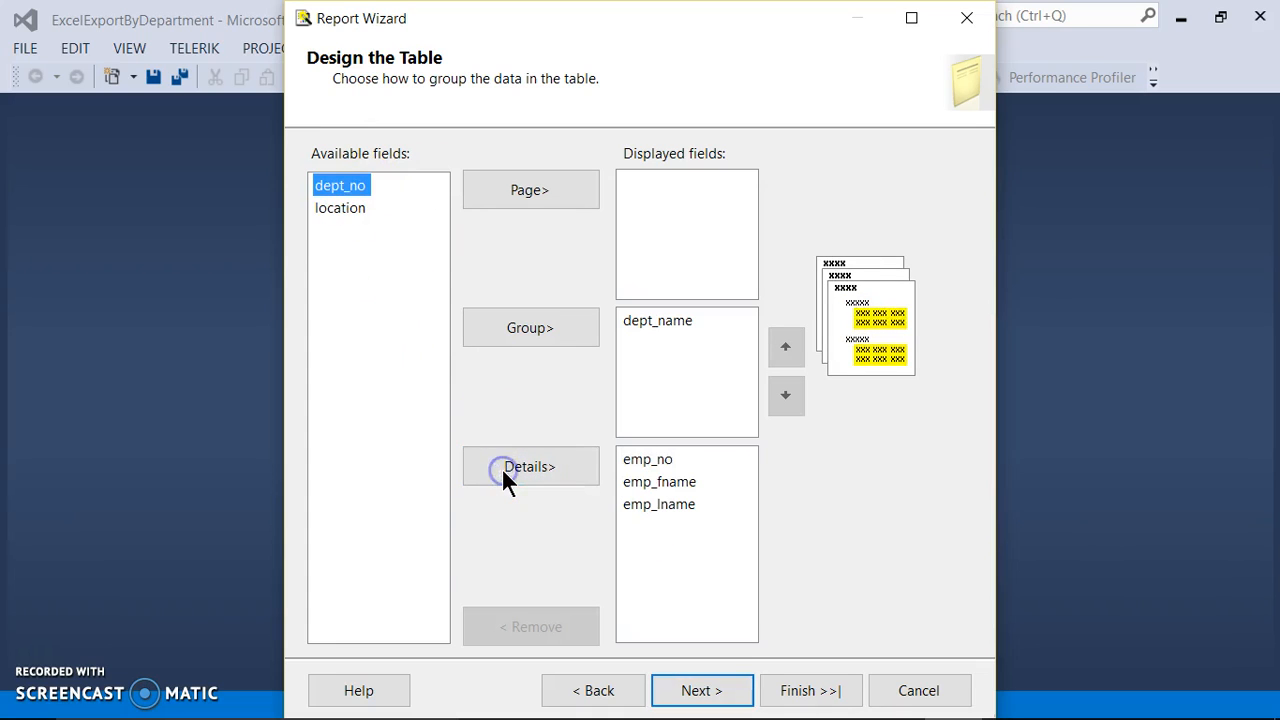
left_click(501, 467)
left_click(501, 467)
Step: Continue to the table layout page and choose the Block layout
left_click(694, 689)
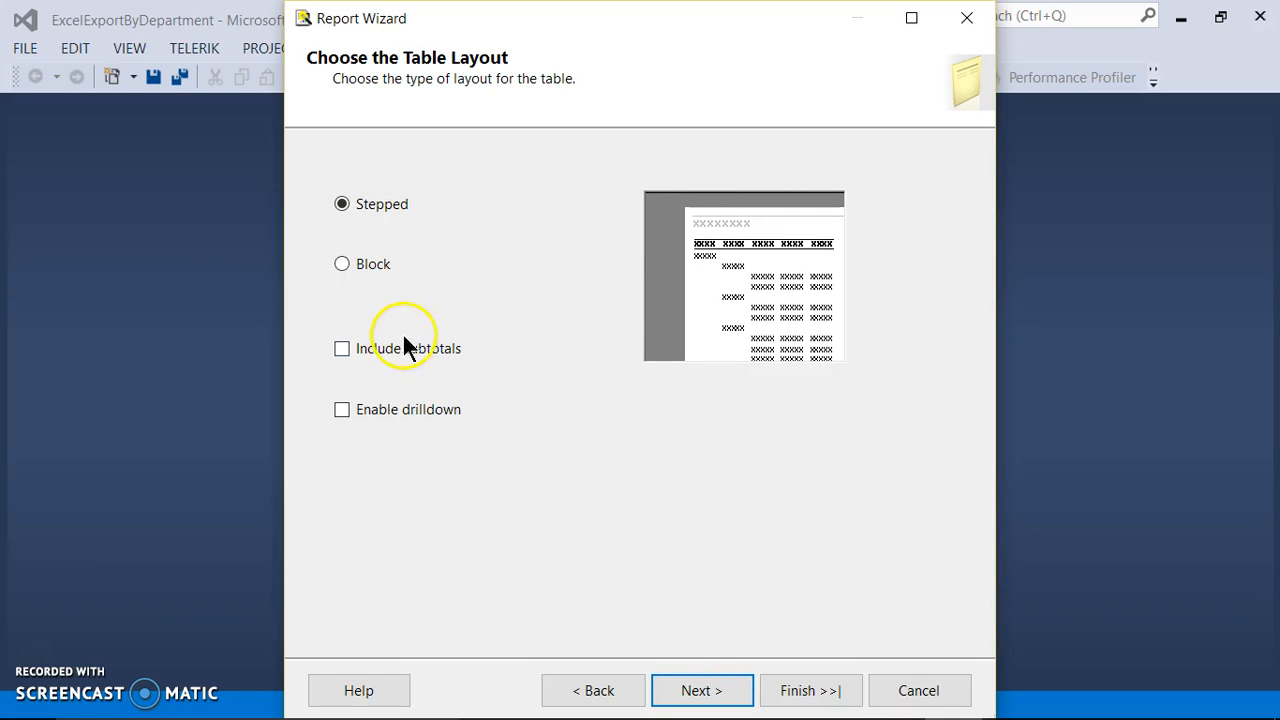
left_click(342, 266)
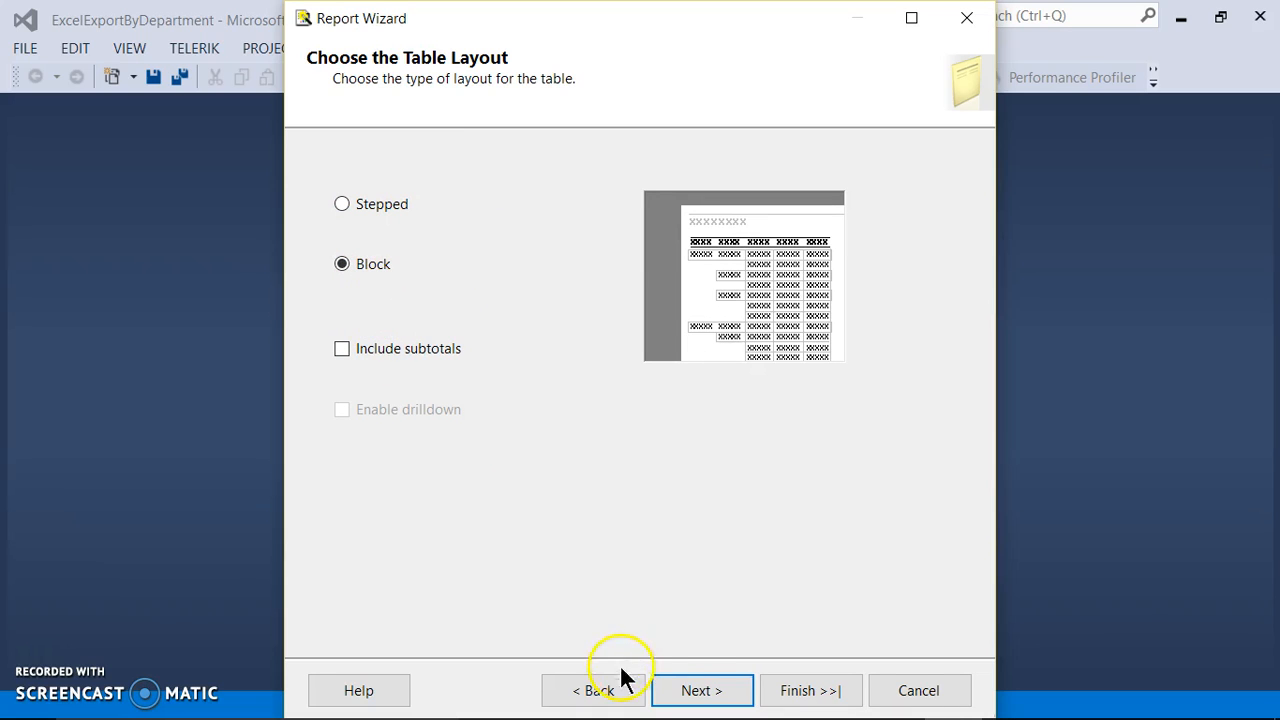
Step: Keep the Slate table style and the default deployment location, and continue to the wizard's completion page
left_click(695, 690)
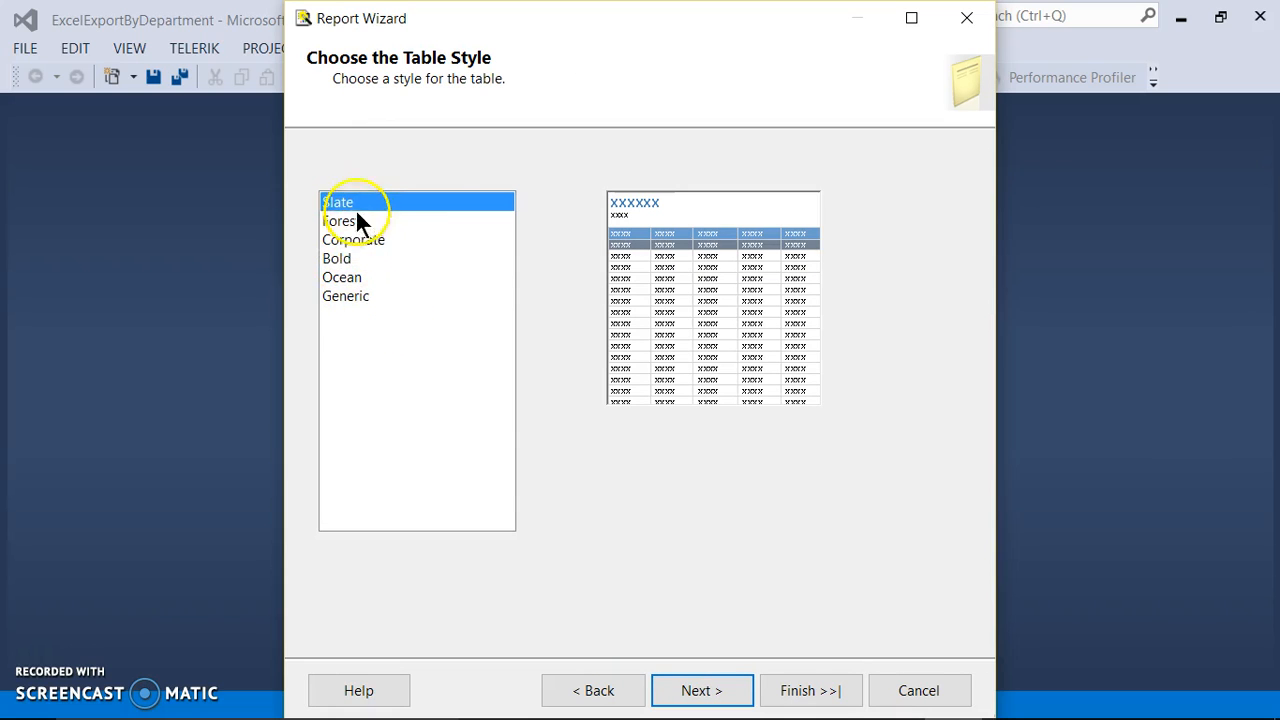
left_click(695, 688)
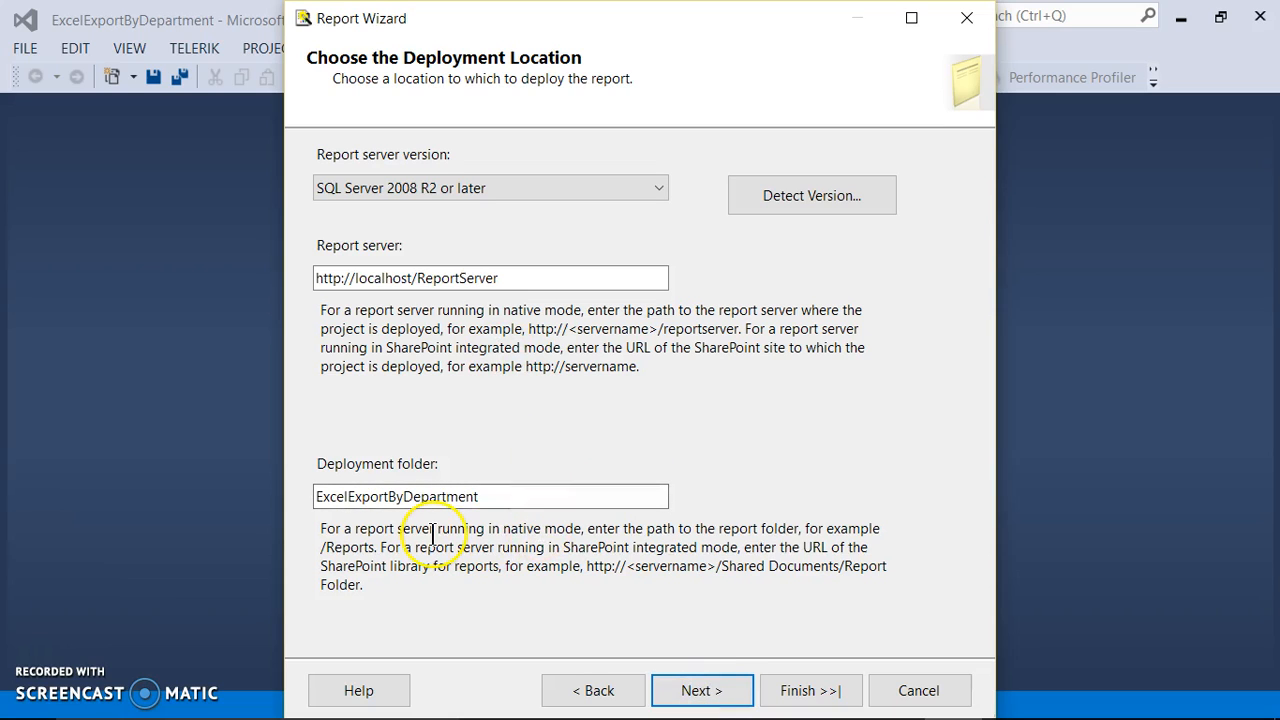
left_click(725, 689)
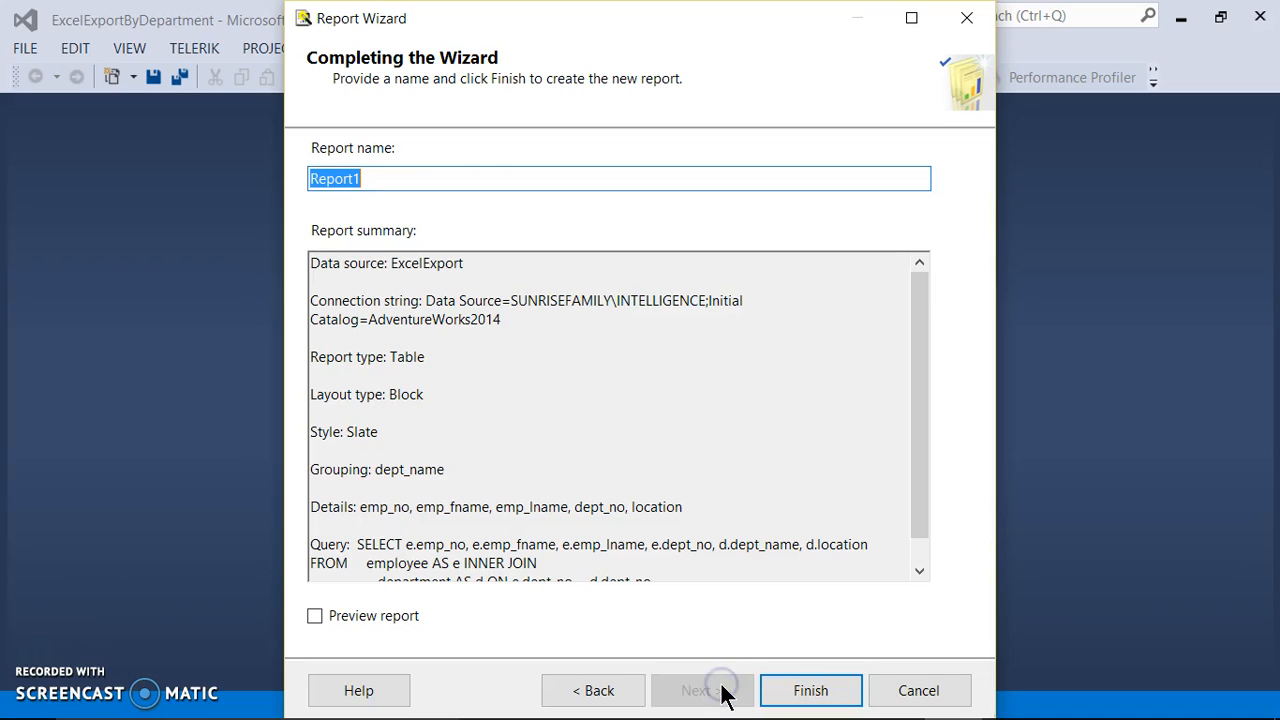
Step: Name the report Employee Details By Department and finish the wizard
double_click(371, 178)
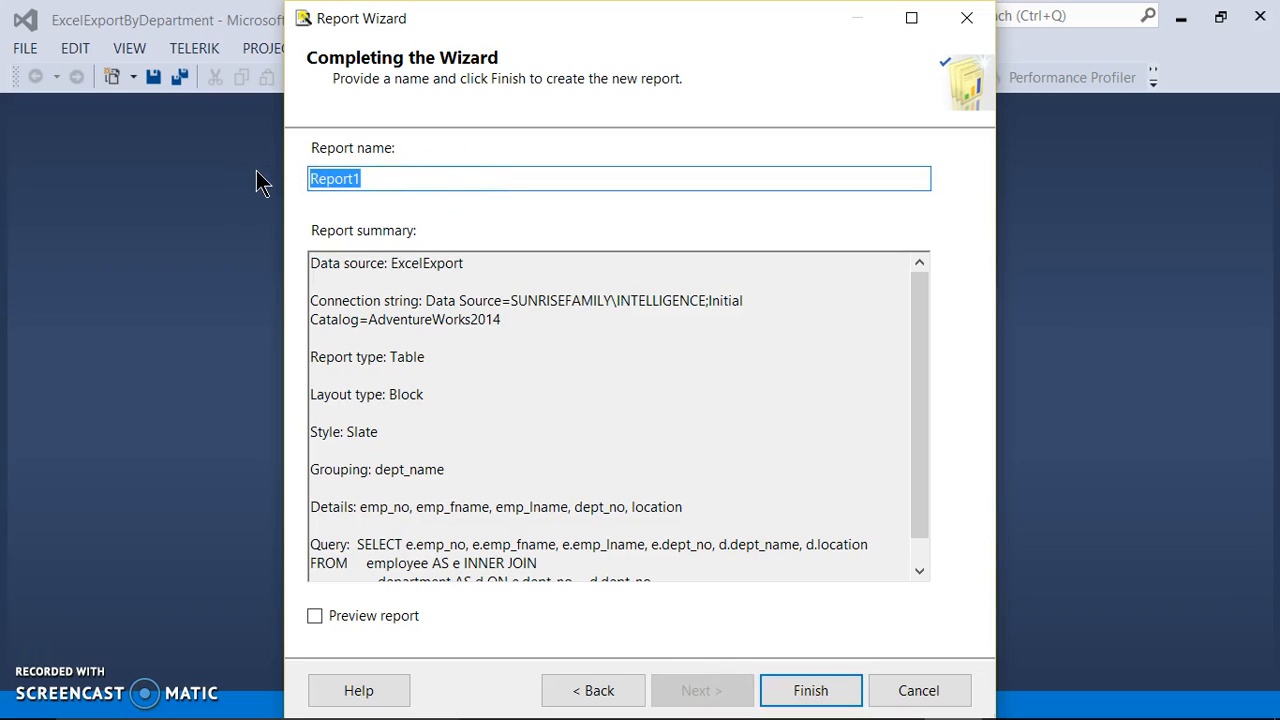
type("Employee Details By Department")
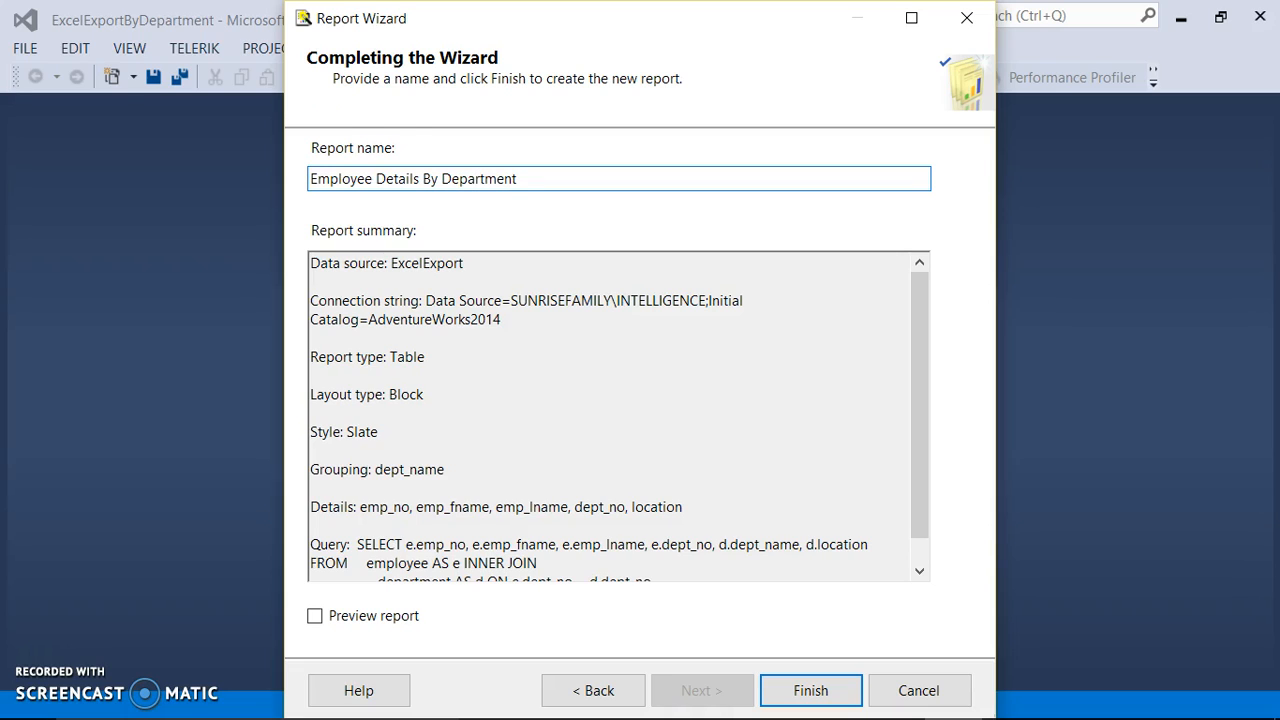
left_click(792, 691)
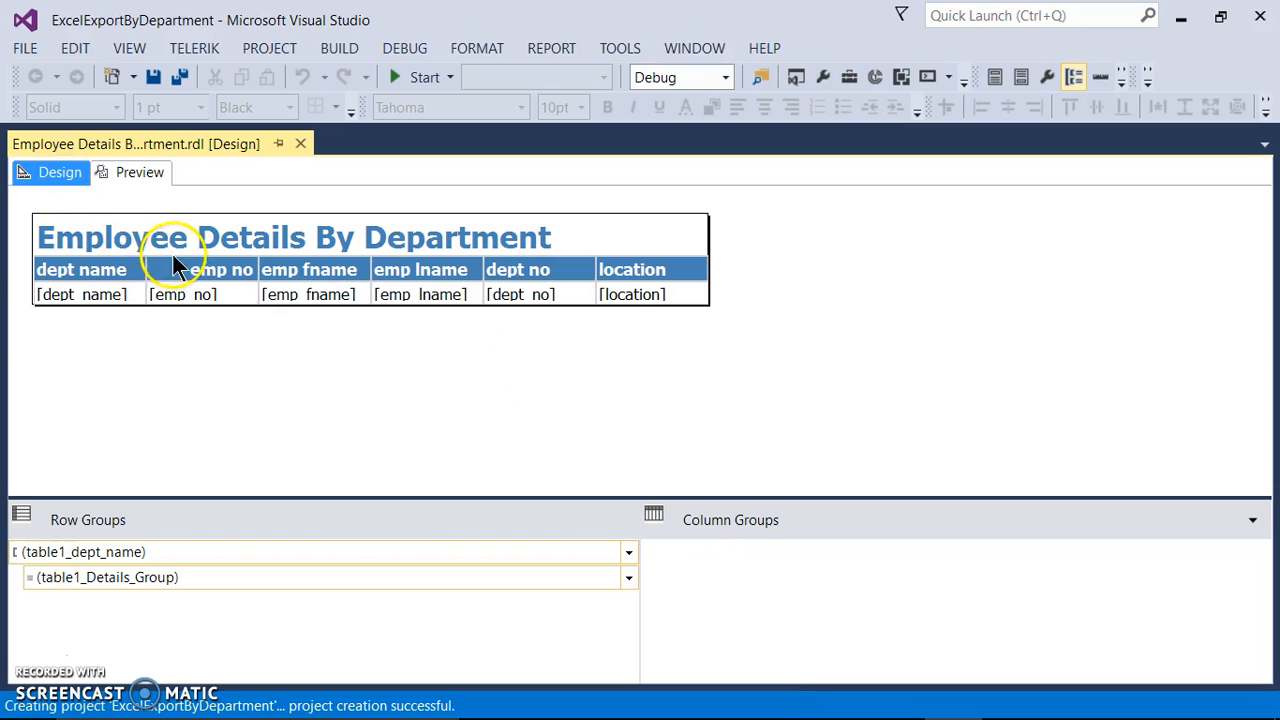
Step: Preview the report and compare it with the developer, marketing and tester worksheets of Report1.xlsx in Excel
left_click(140, 174)
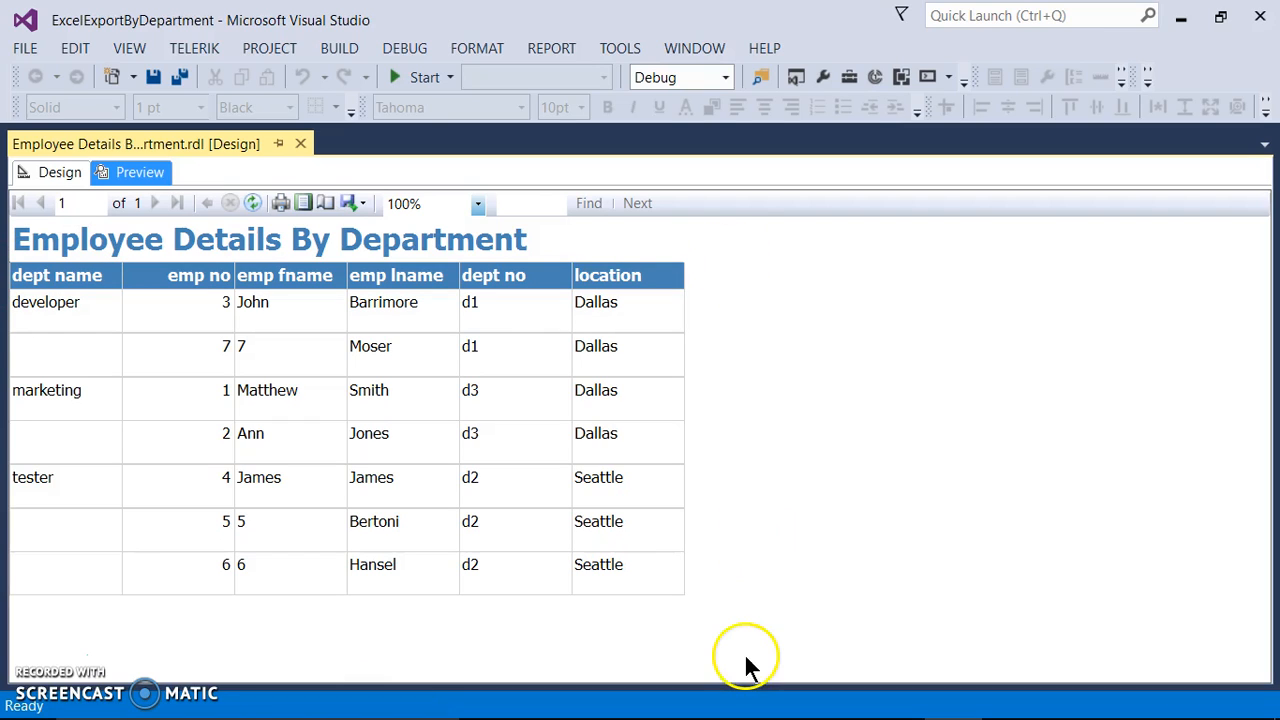
mouse_move(706, 700)
left_click(1008, 700)
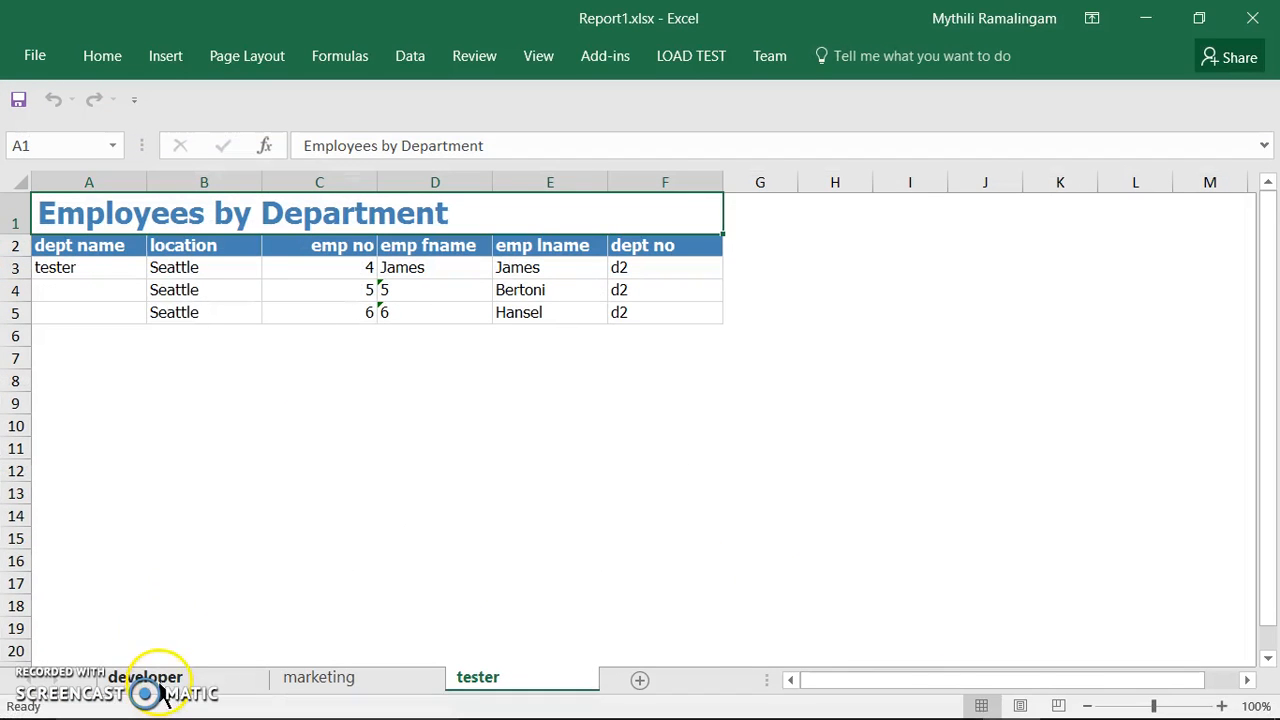
left_click(160, 688)
left_click(345, 680)
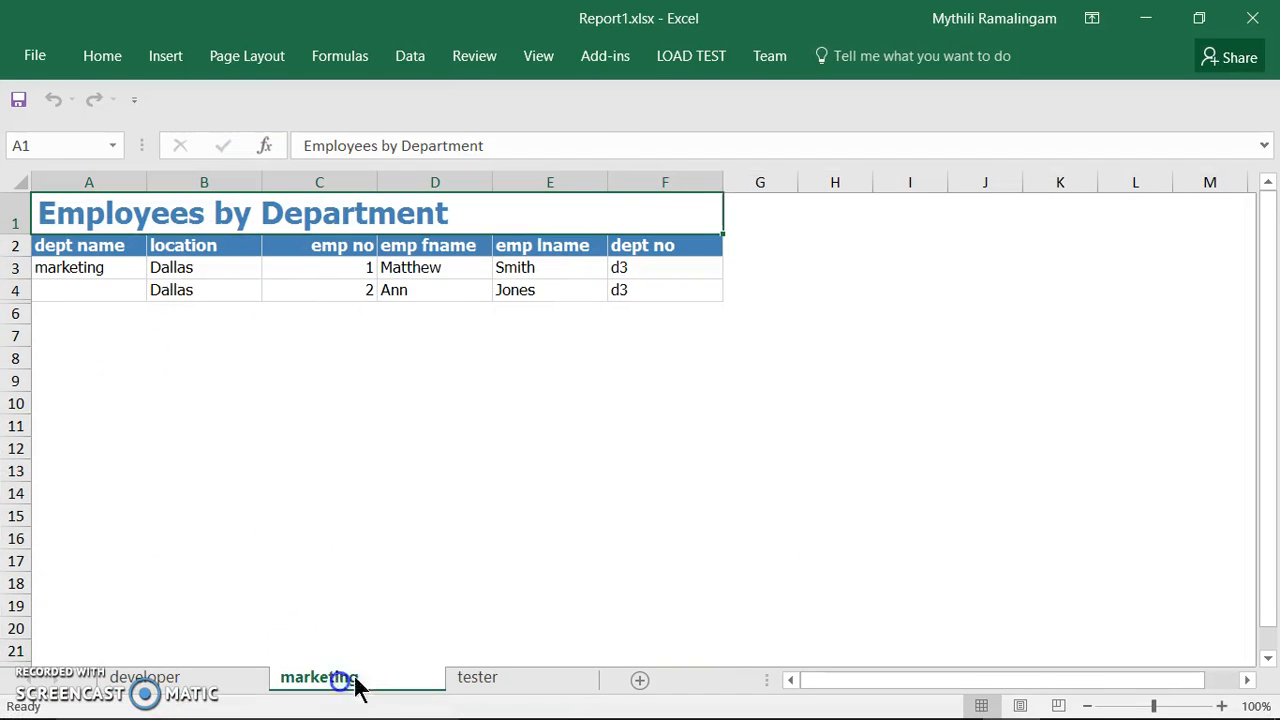
left_click(520, 683)
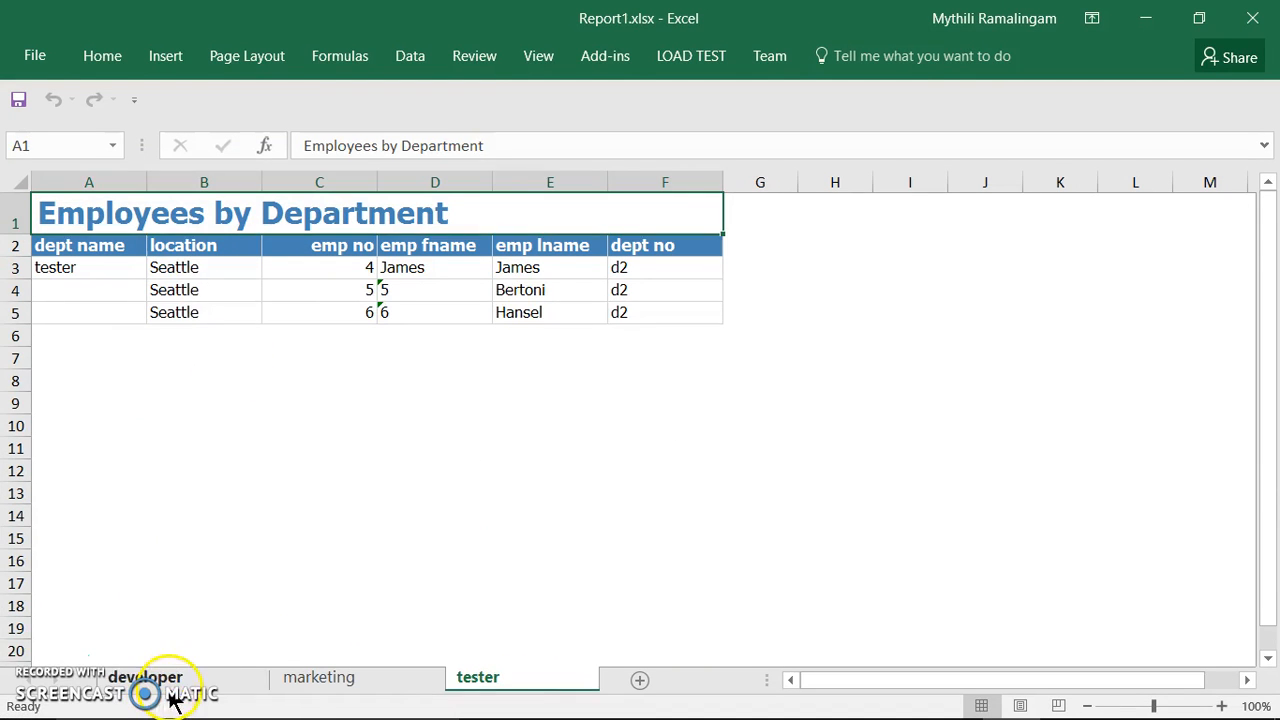
left_click(170, 688)
left_click(320, 685)
left_click(500, 688)
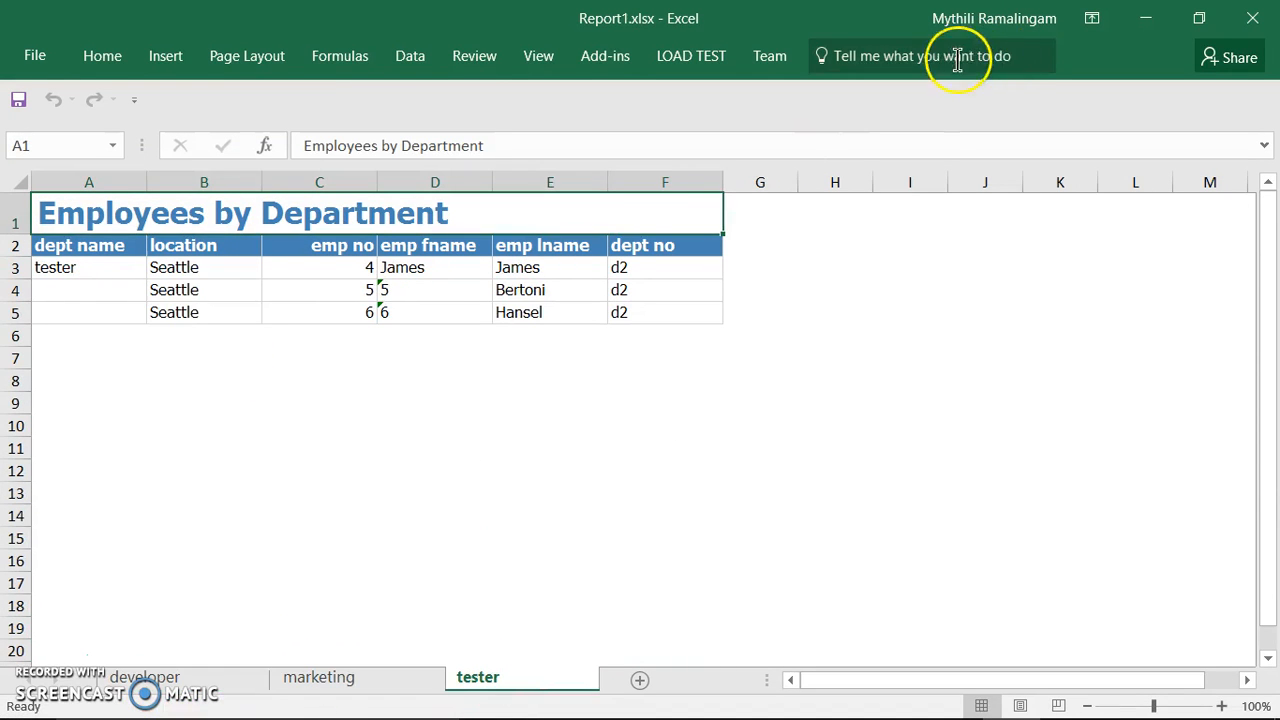
left_click(1148, 19)
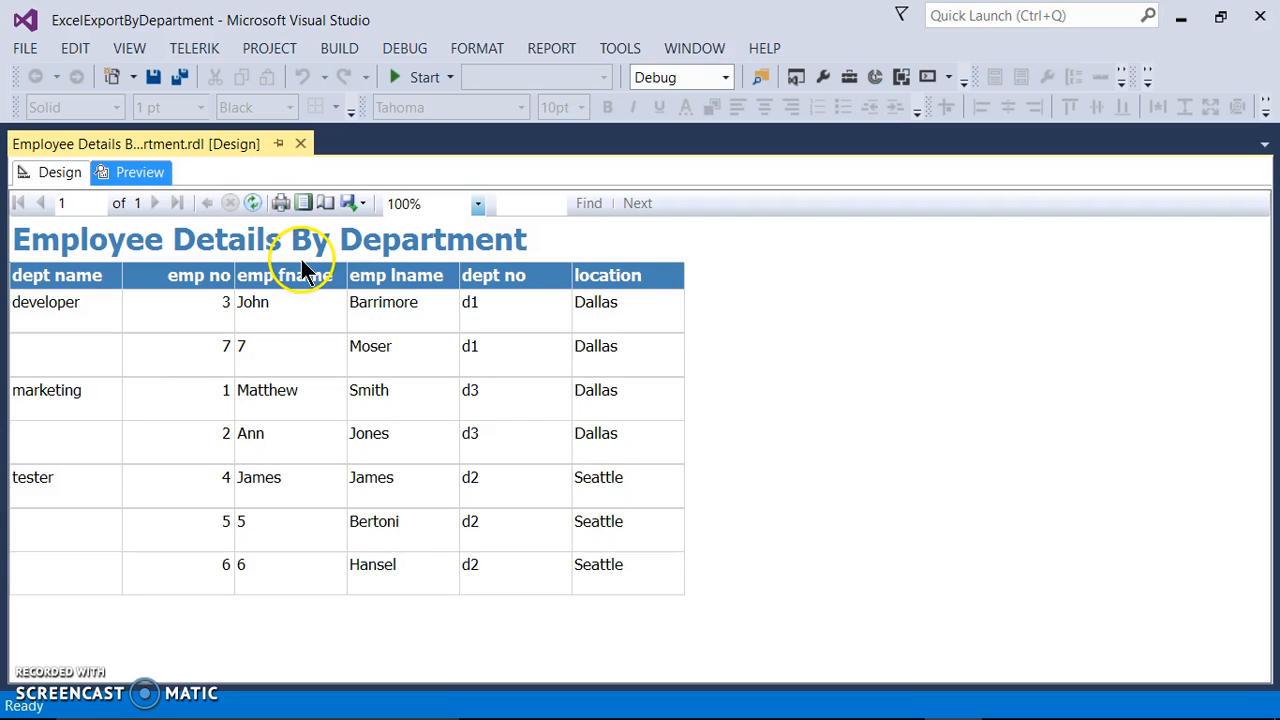
Step: Return to the report design and turn on Advanced Mode for the table's row and column groups
left_click(70, 172)
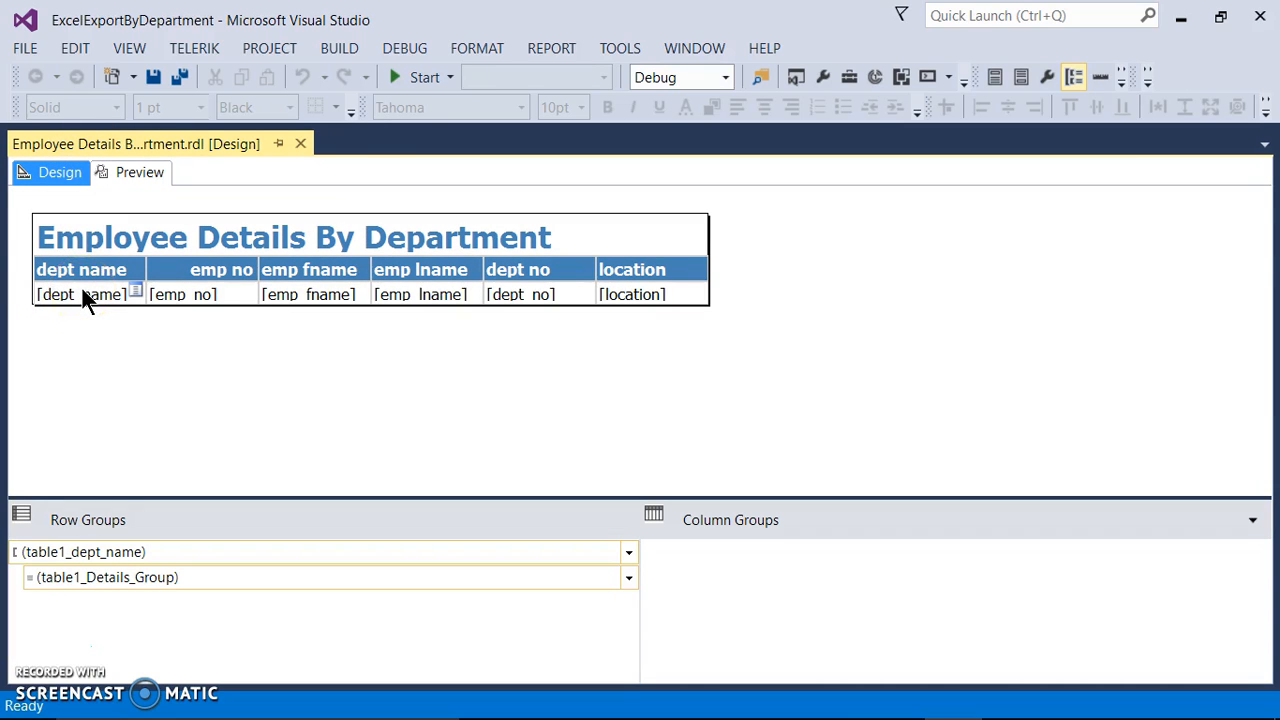
left_click(85, 296)
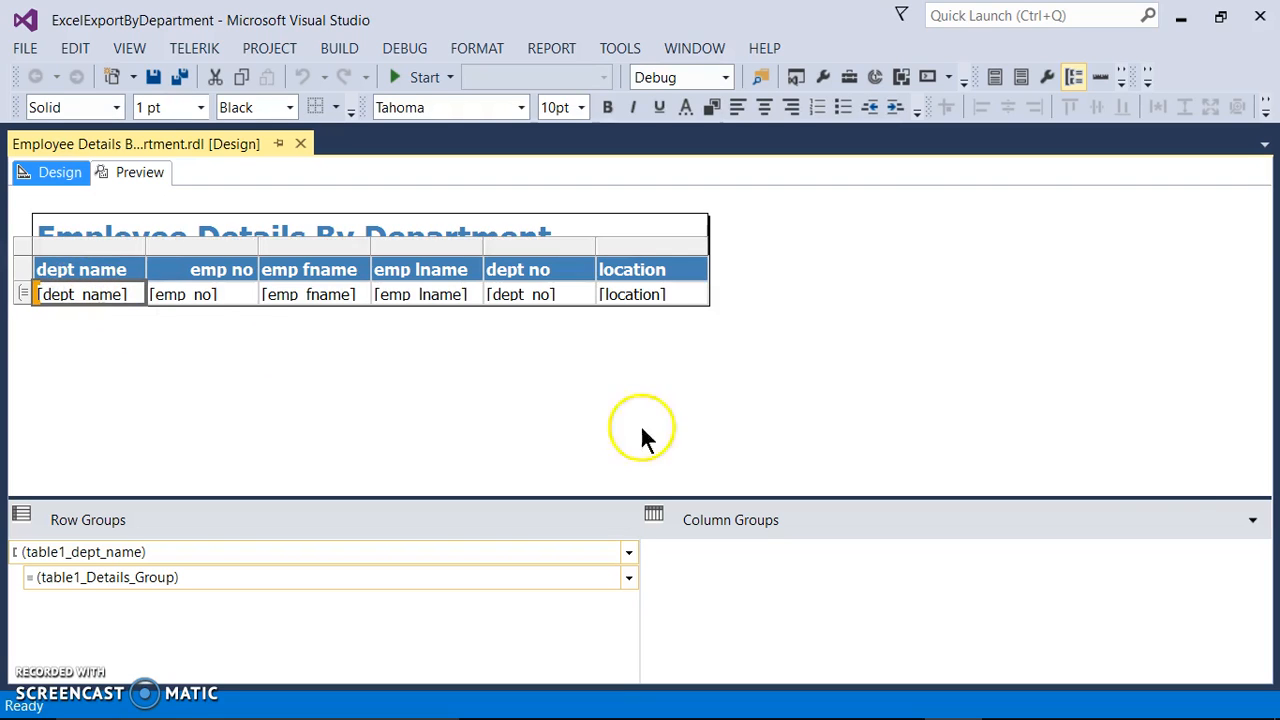
left_click(1252, 520)
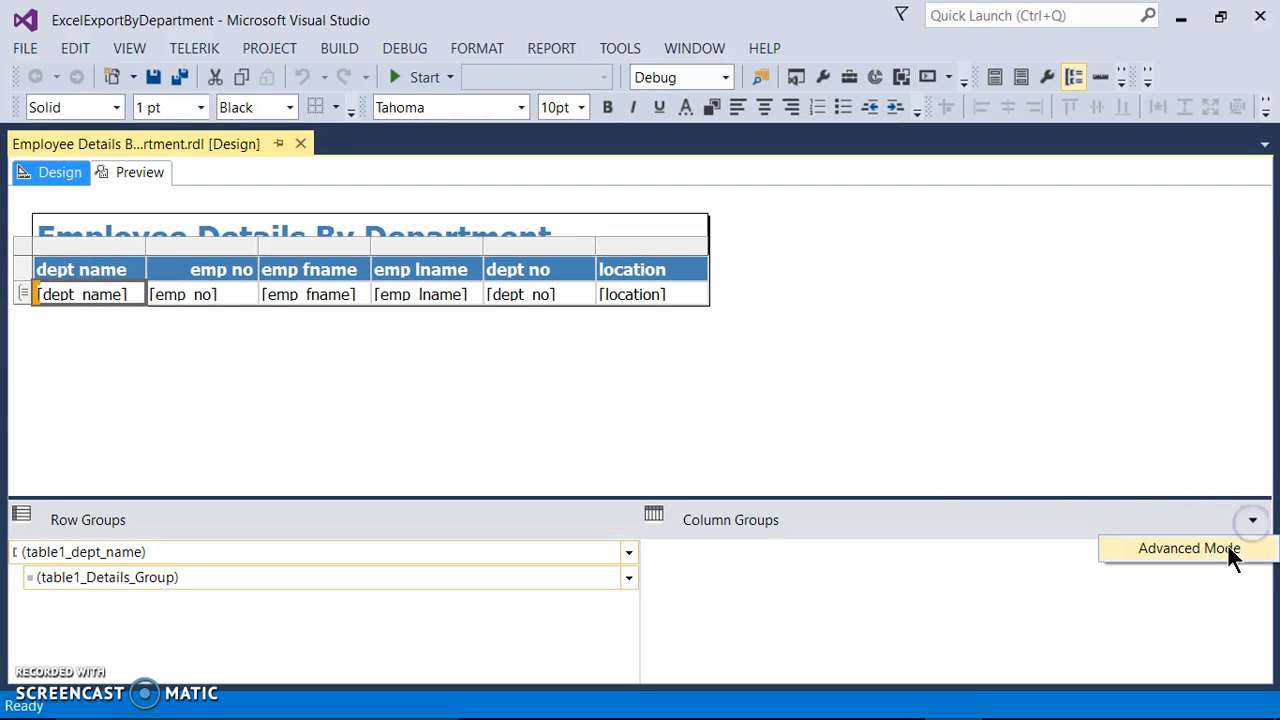
left_click(1228, 549)
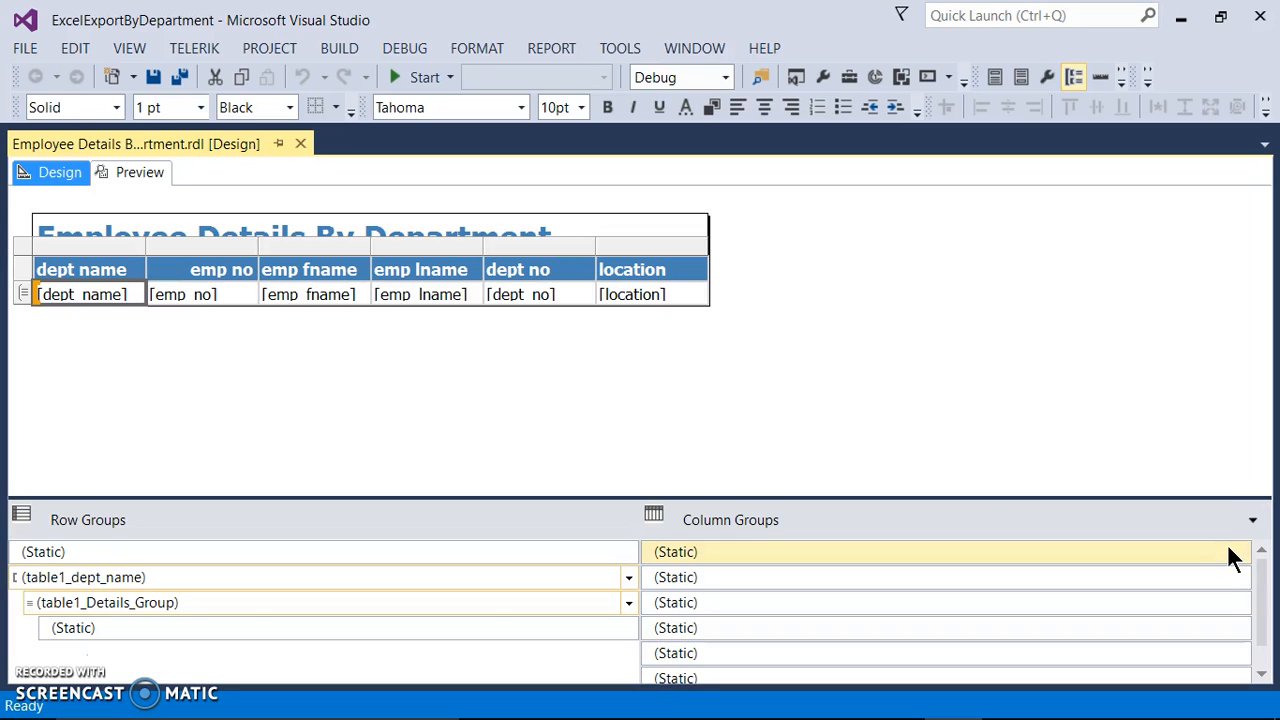
left_click(293, 577)
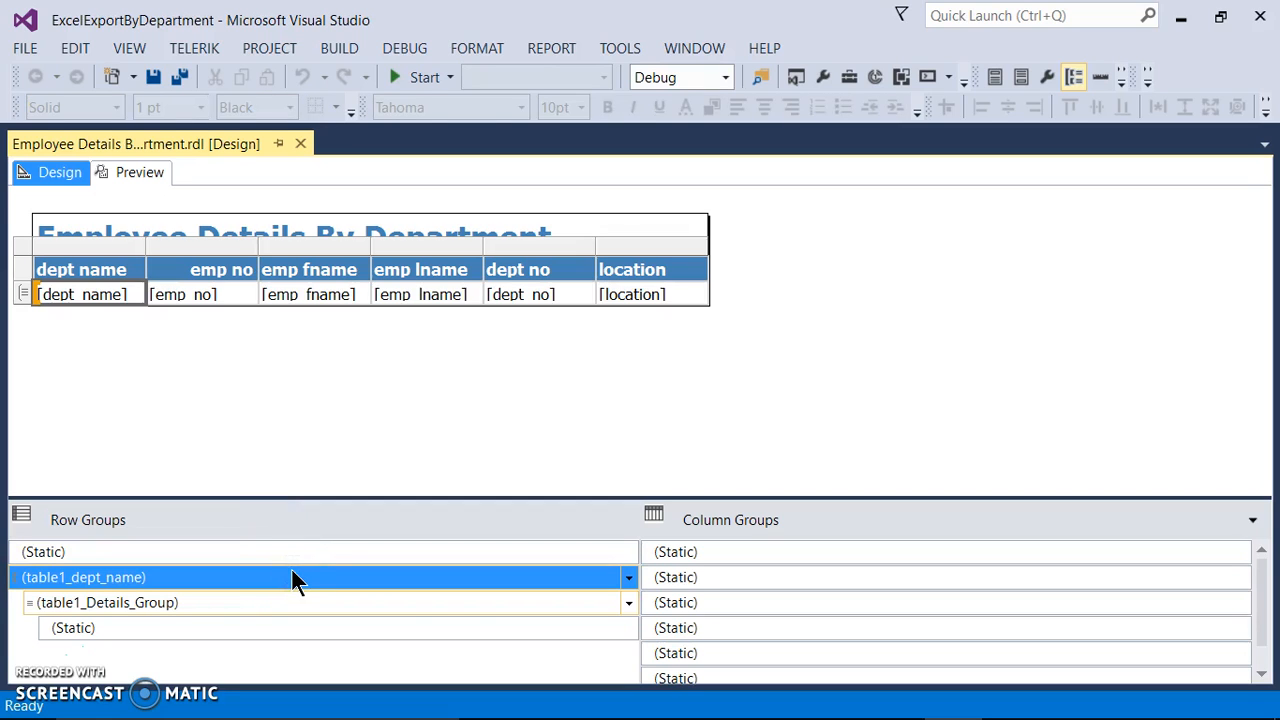
key("F4")
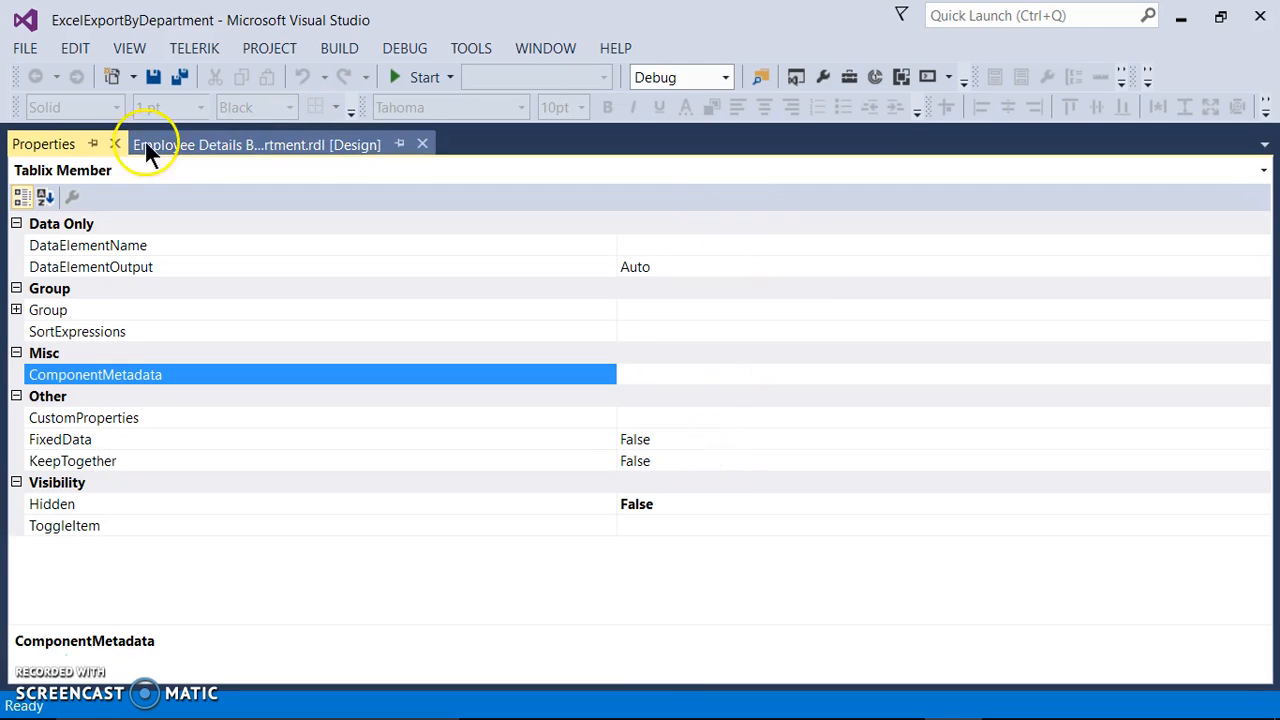
left_click(117, 136)
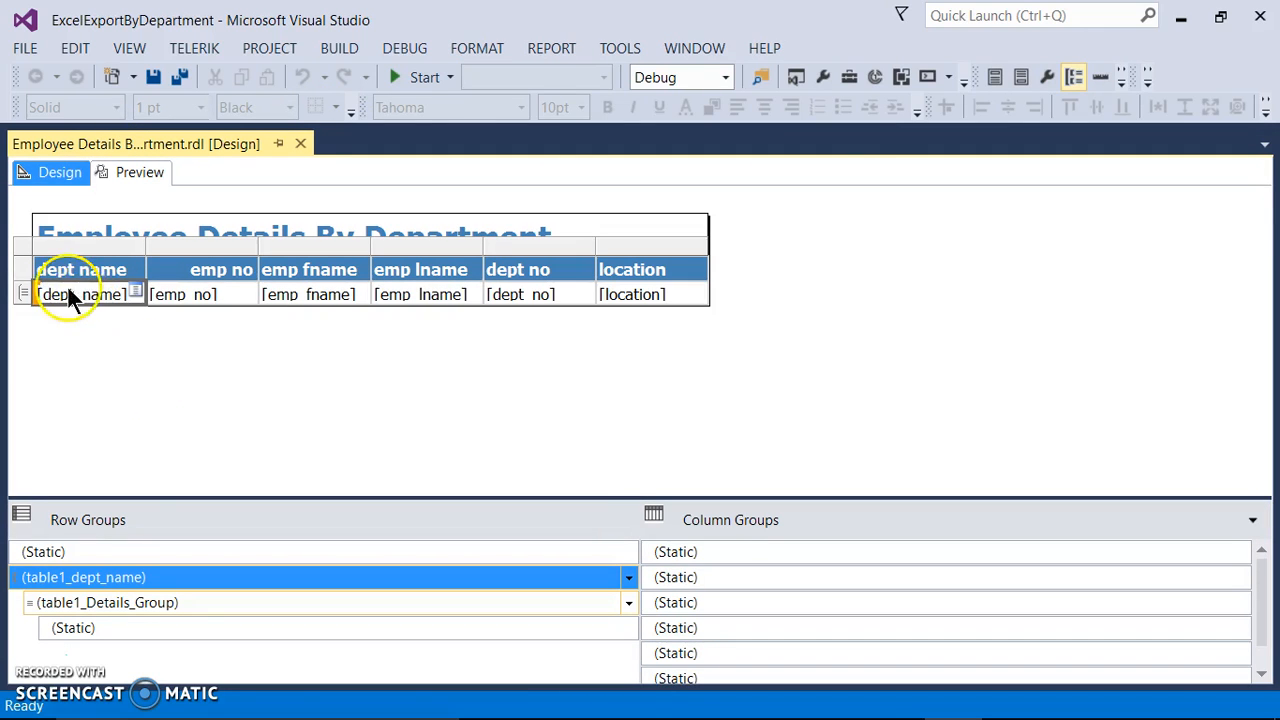
Step: Add a page break between each instance of the table1_dept_name row group
left_click(630, 579)
left_click(677, 687)
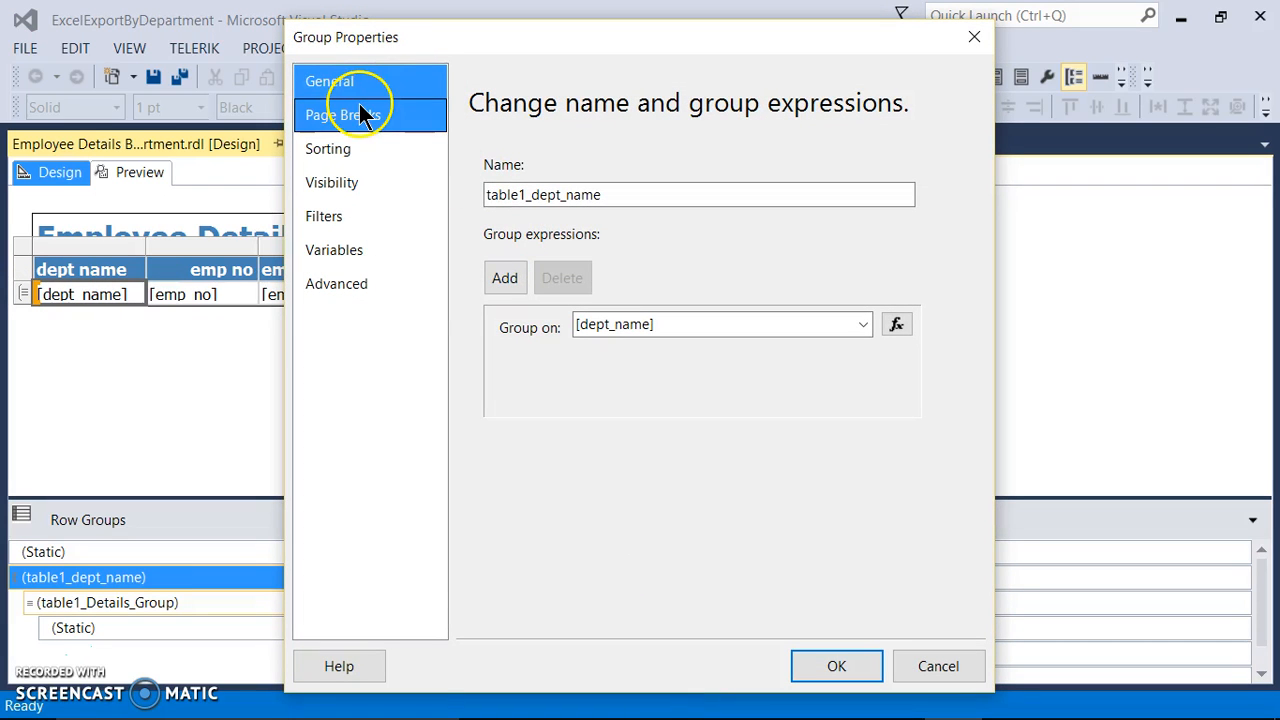
left_click(359, 106)
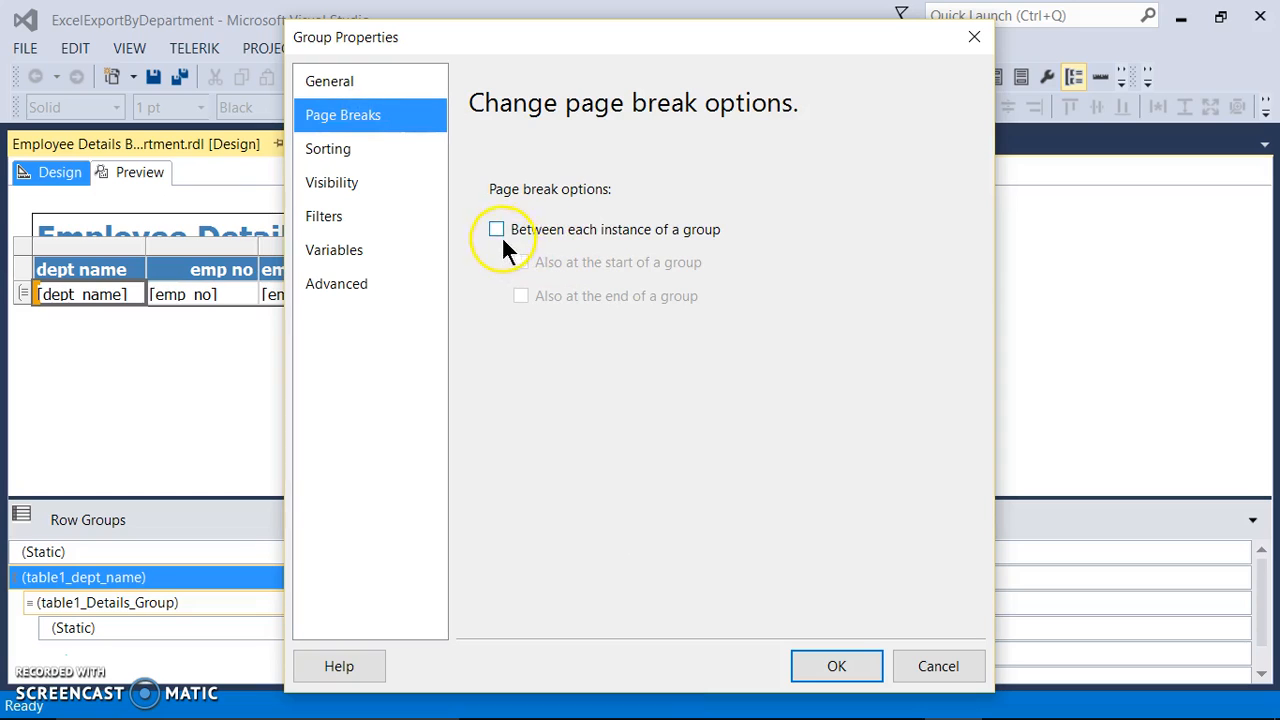
left_click(494, 229)
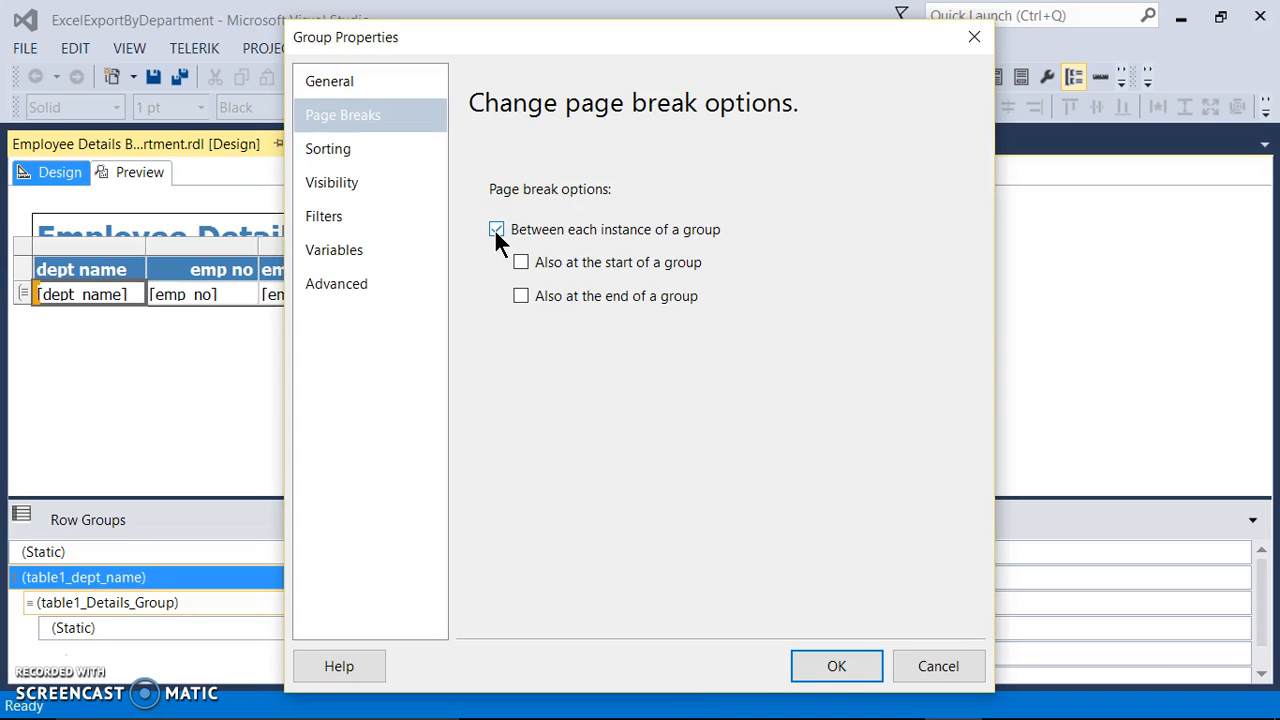
left_click(833, 672)
Step: Preview the report, page through to the last page to check the department page breaks, and return to the design
left_click(139, 172)
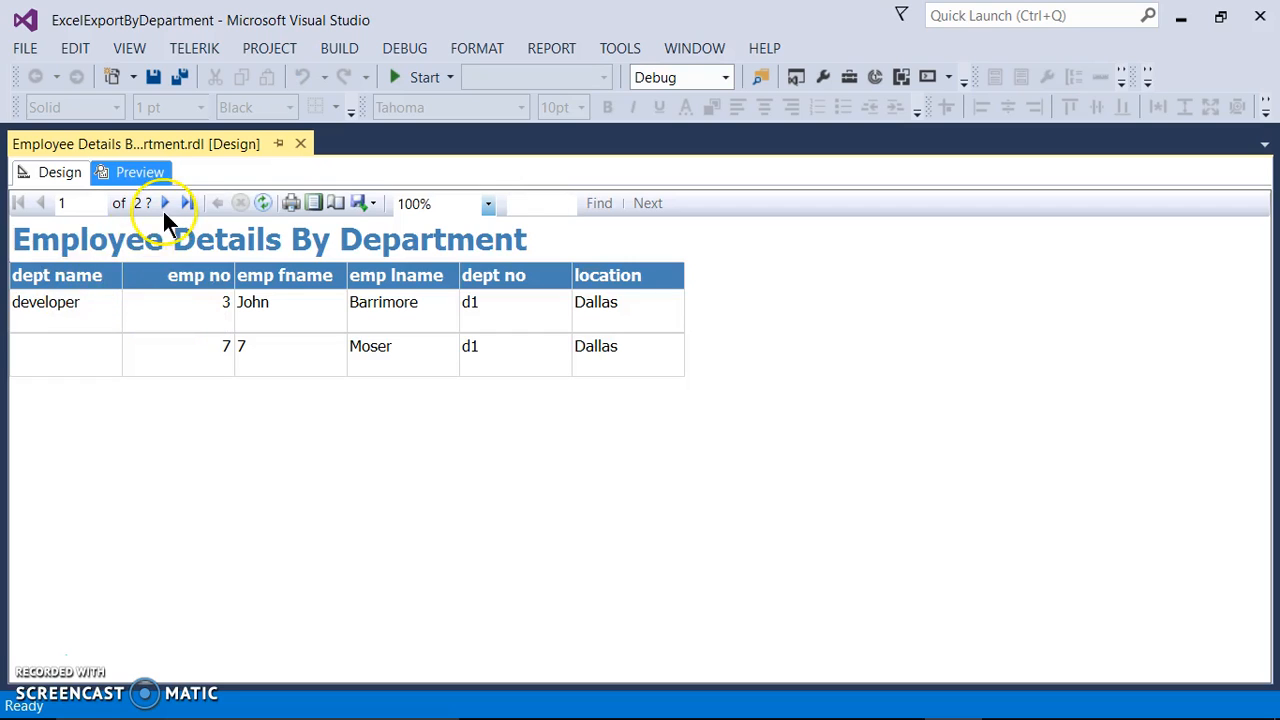
left_click(166, 204)
left_click(165, 209)
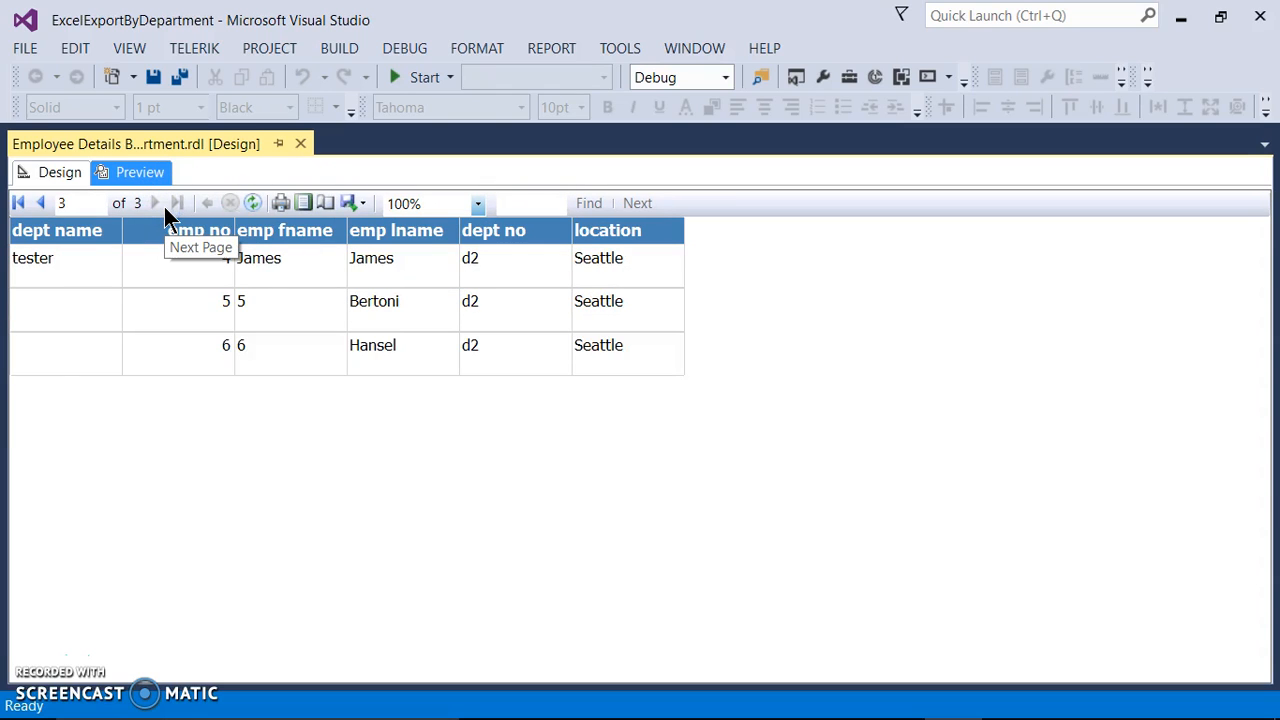
left_click(42, 173)
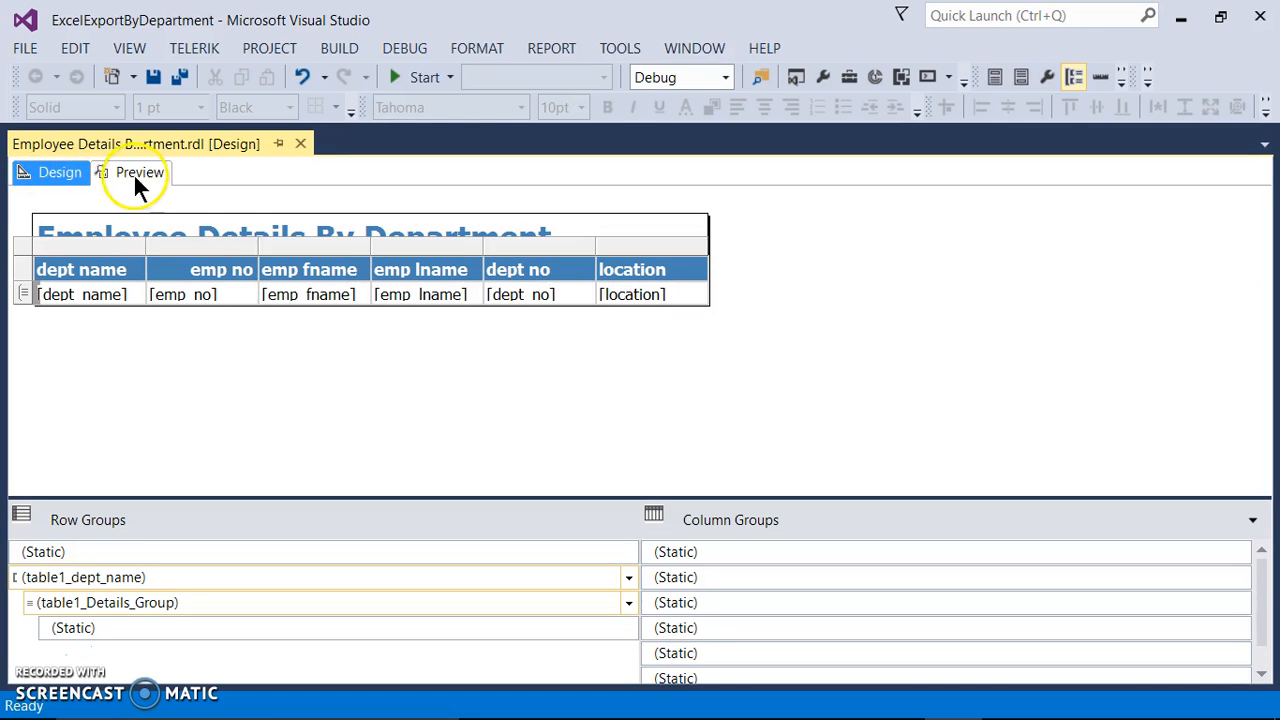
left_click(133, 173)
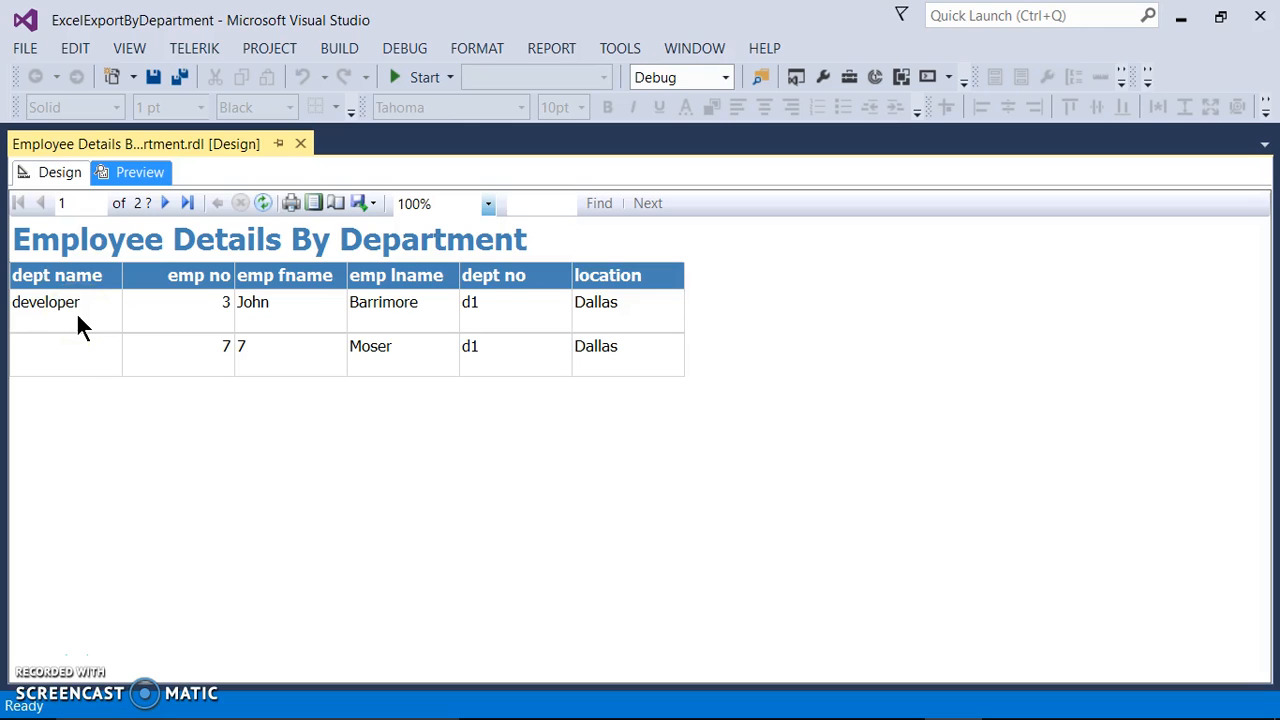
left_click(38, 174)
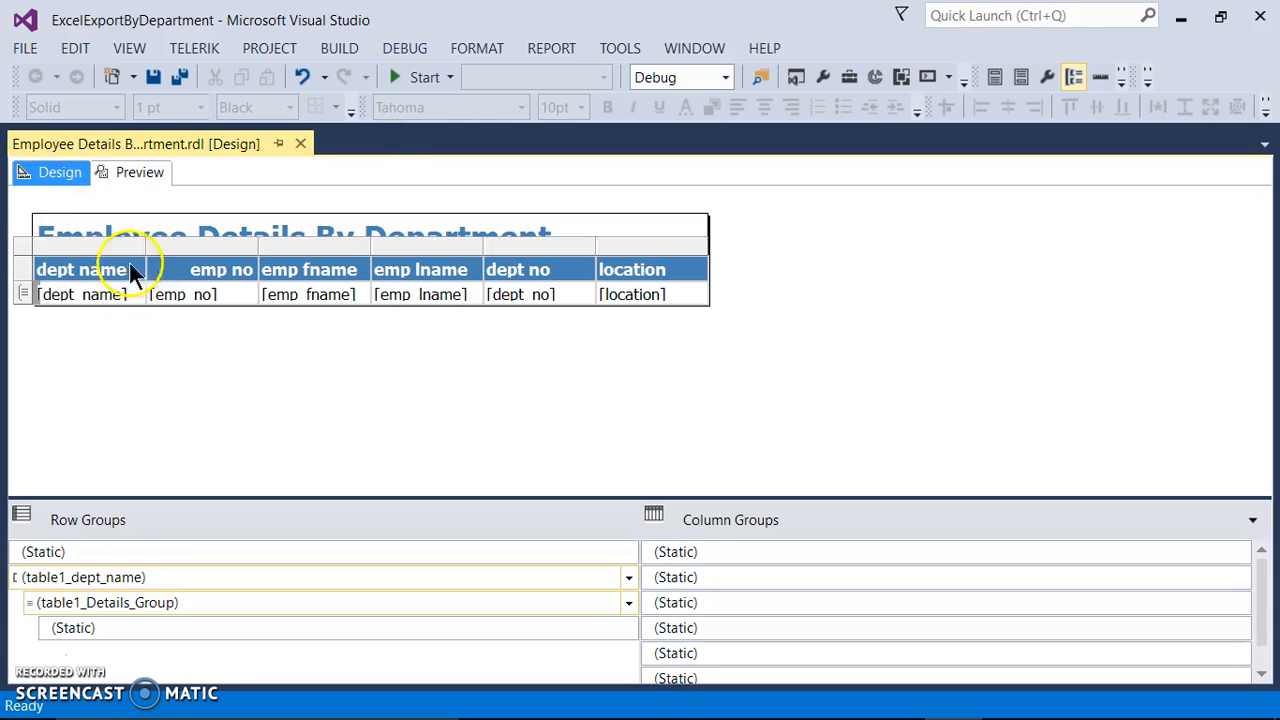
left_click(146, 174)
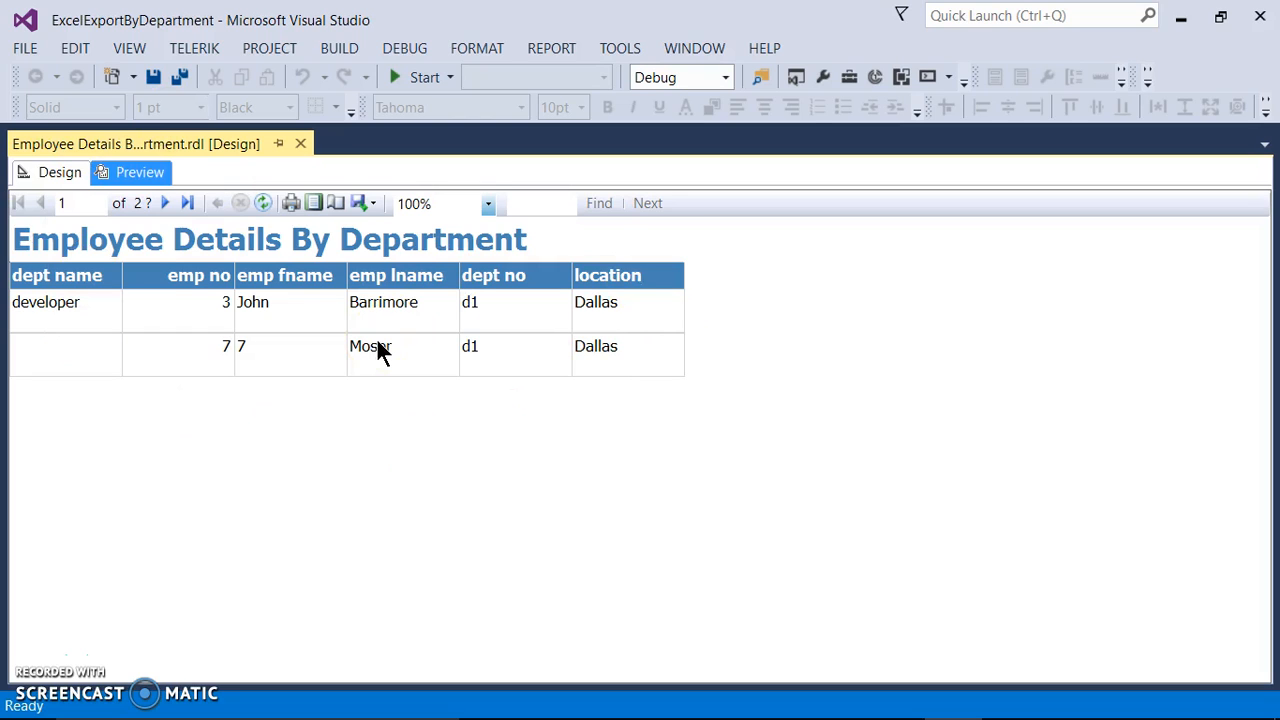
left_click(60, 176)
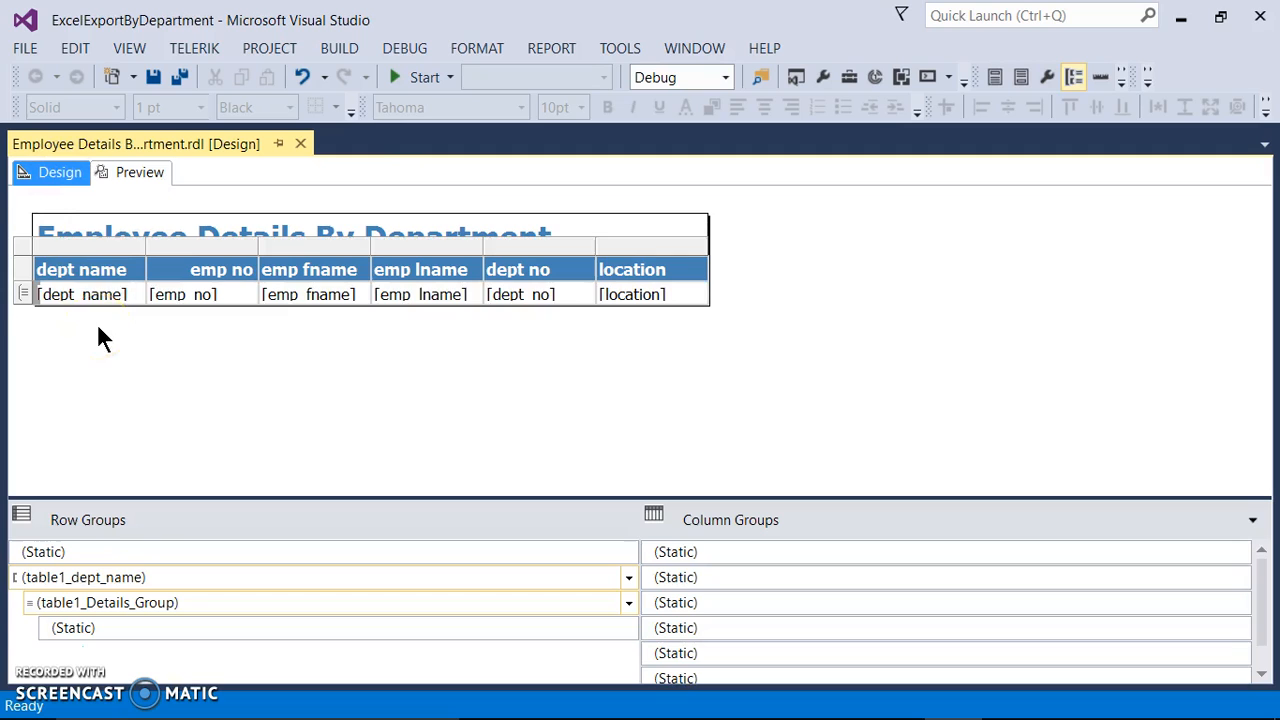
left_click(96, 292)
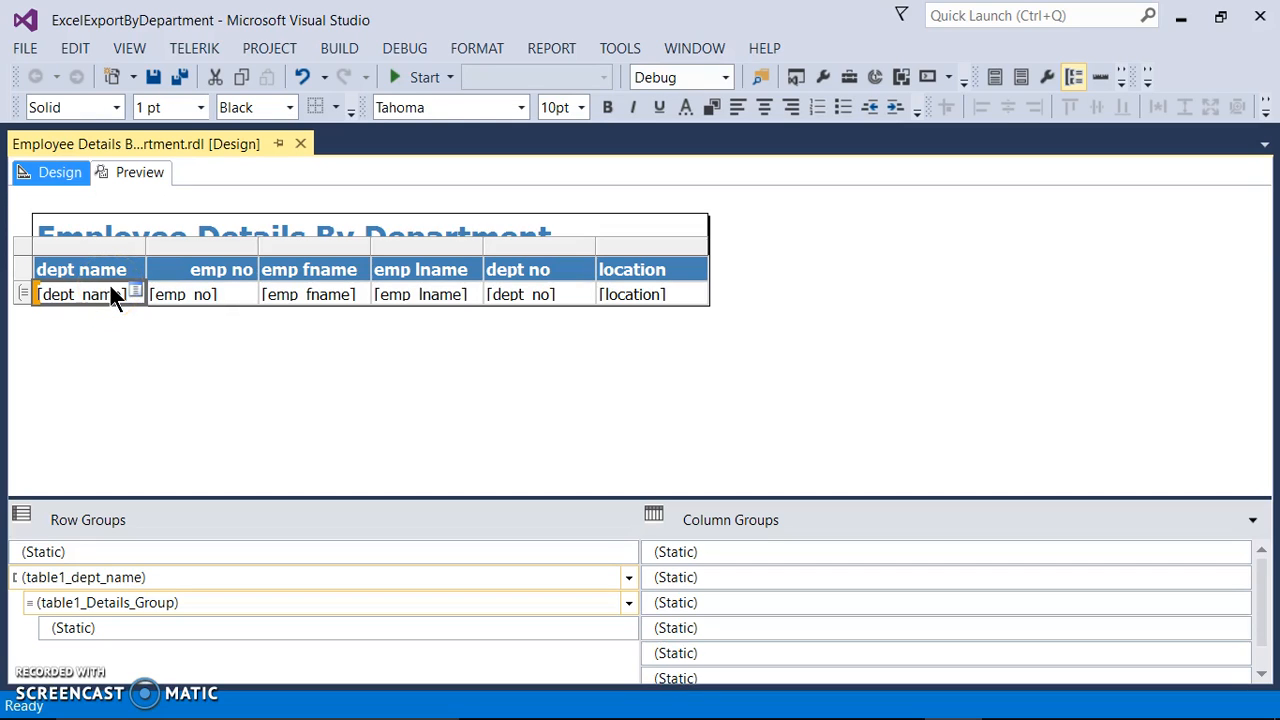
left_click(629, 603)
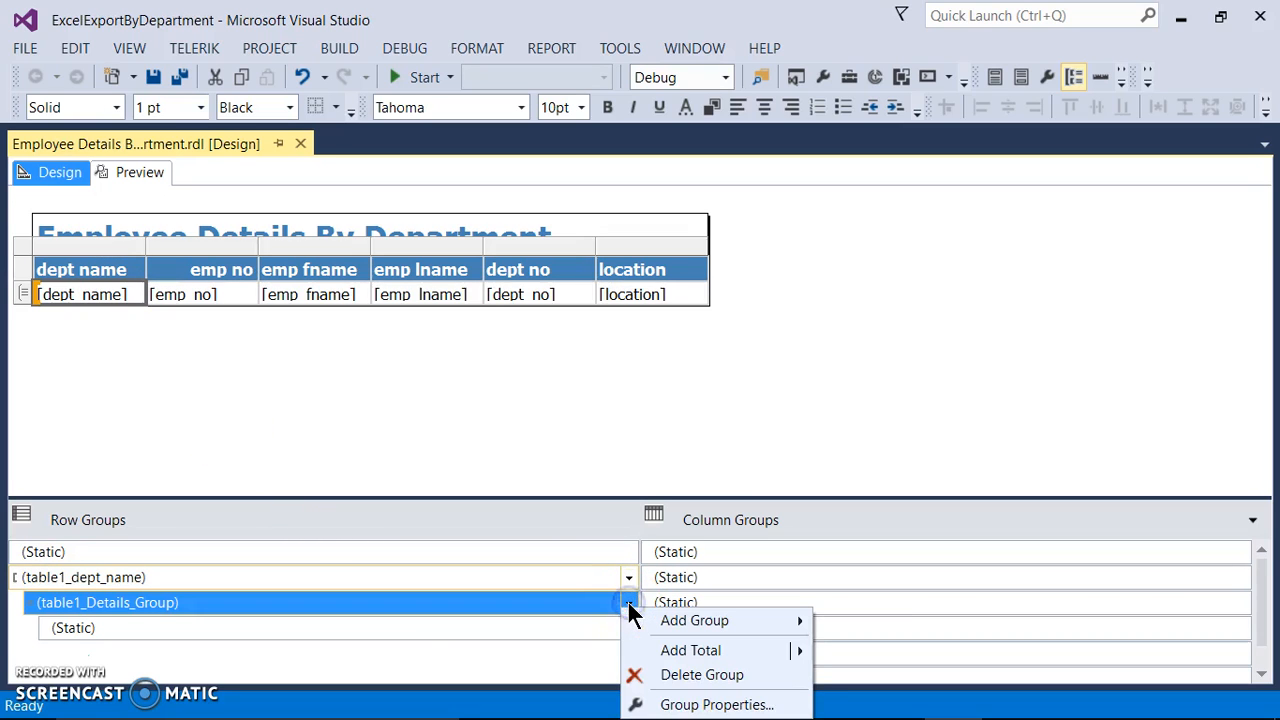
left_click(678, 706)
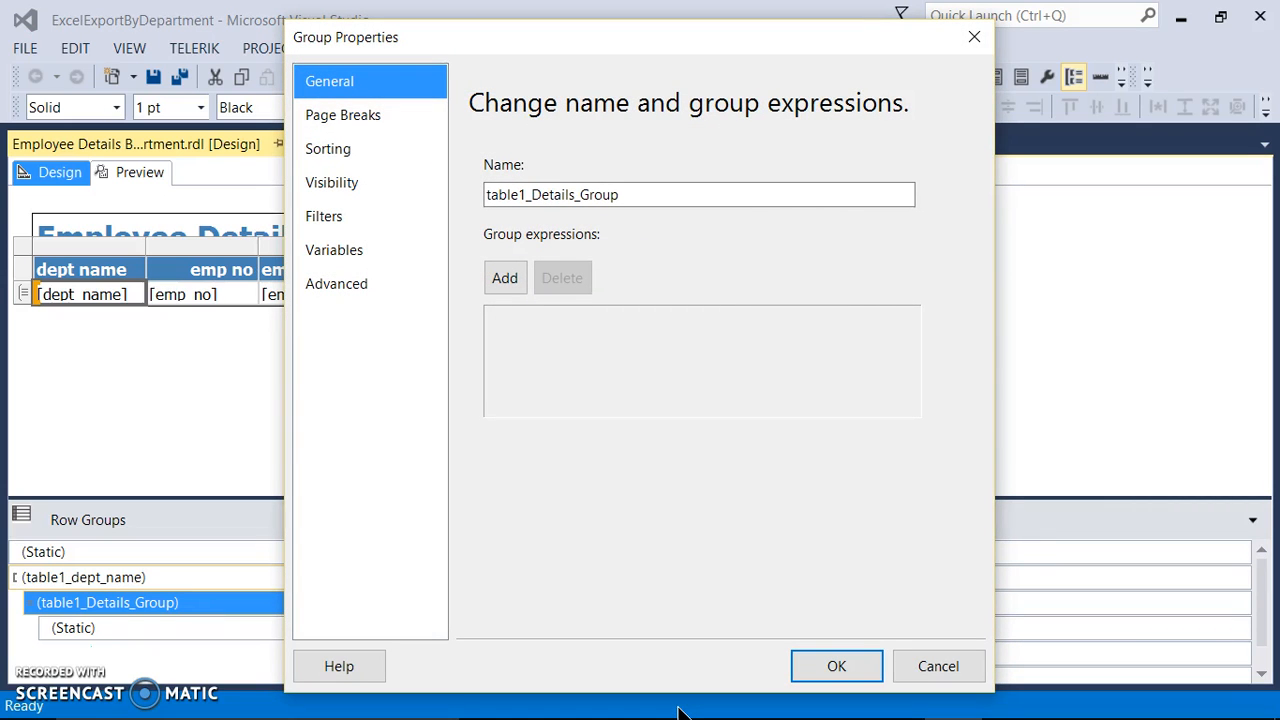
left_click(930, 672)
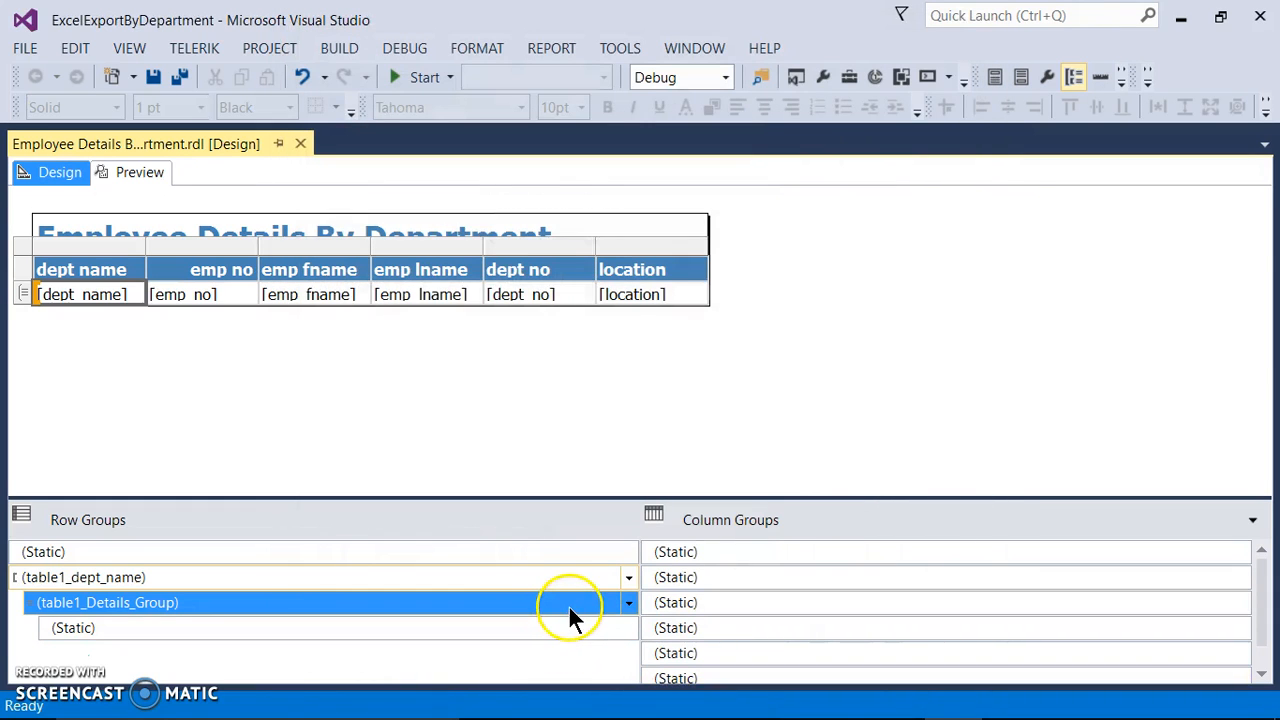
right_click(569, 607)
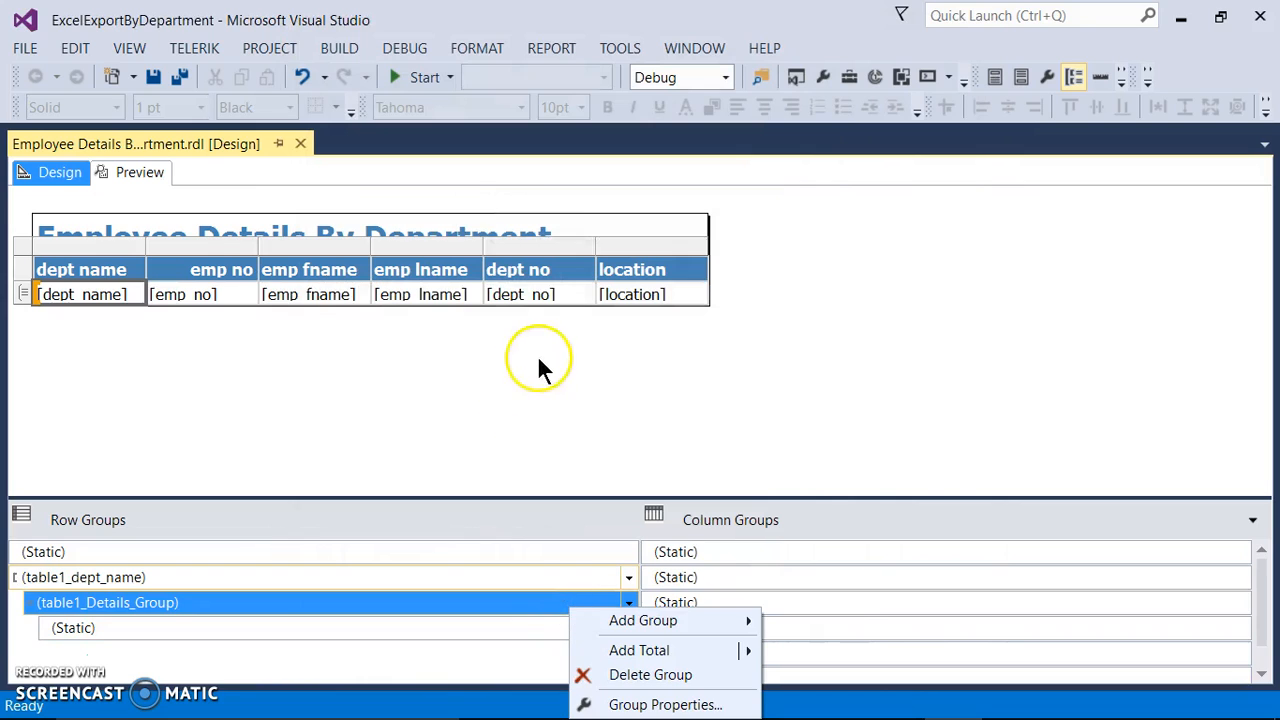
left_click(532, 388)
Step: Open the expression editor for the PageName property of the table1_Details_Group row group
left_click(500, 553)
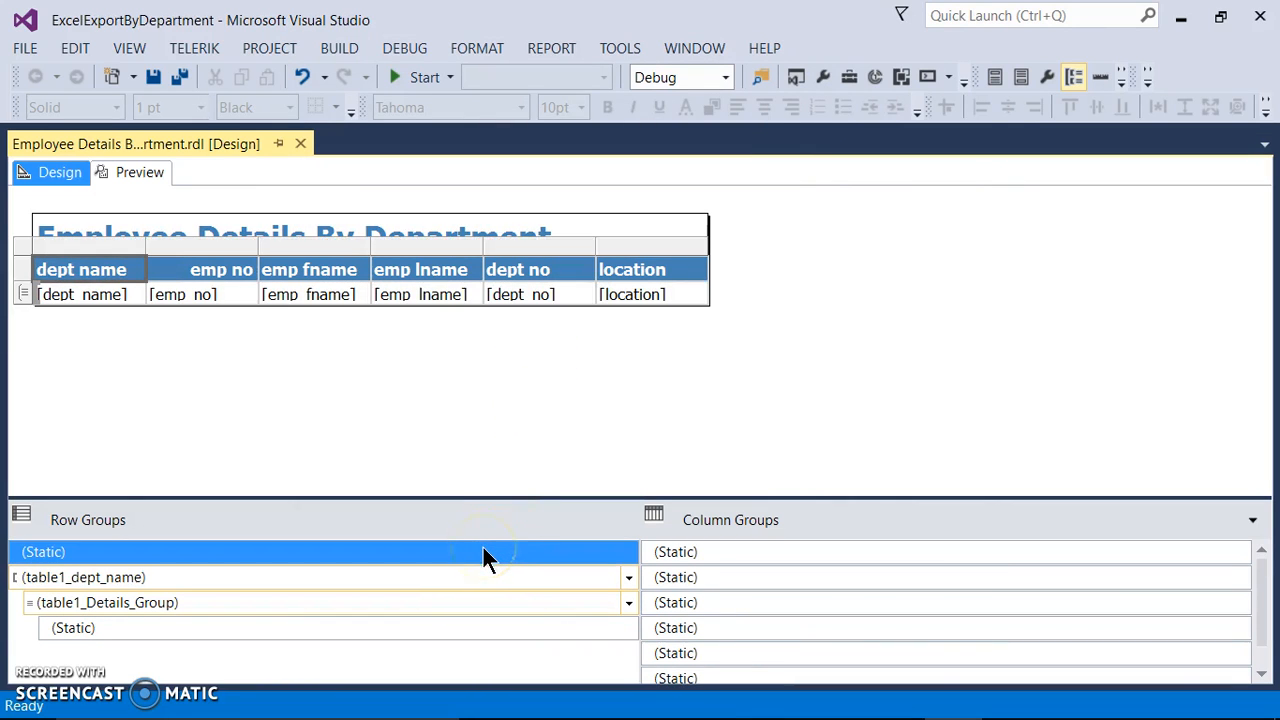
left_click(501, 603)
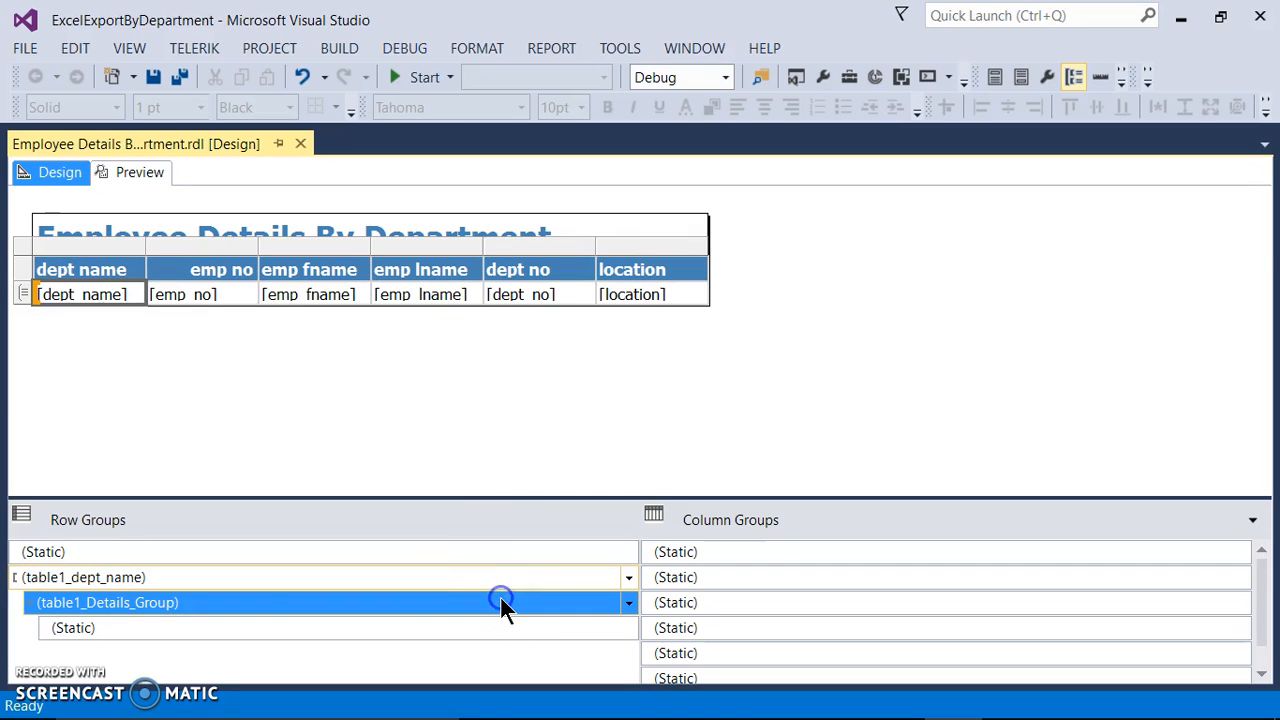
key("F4")
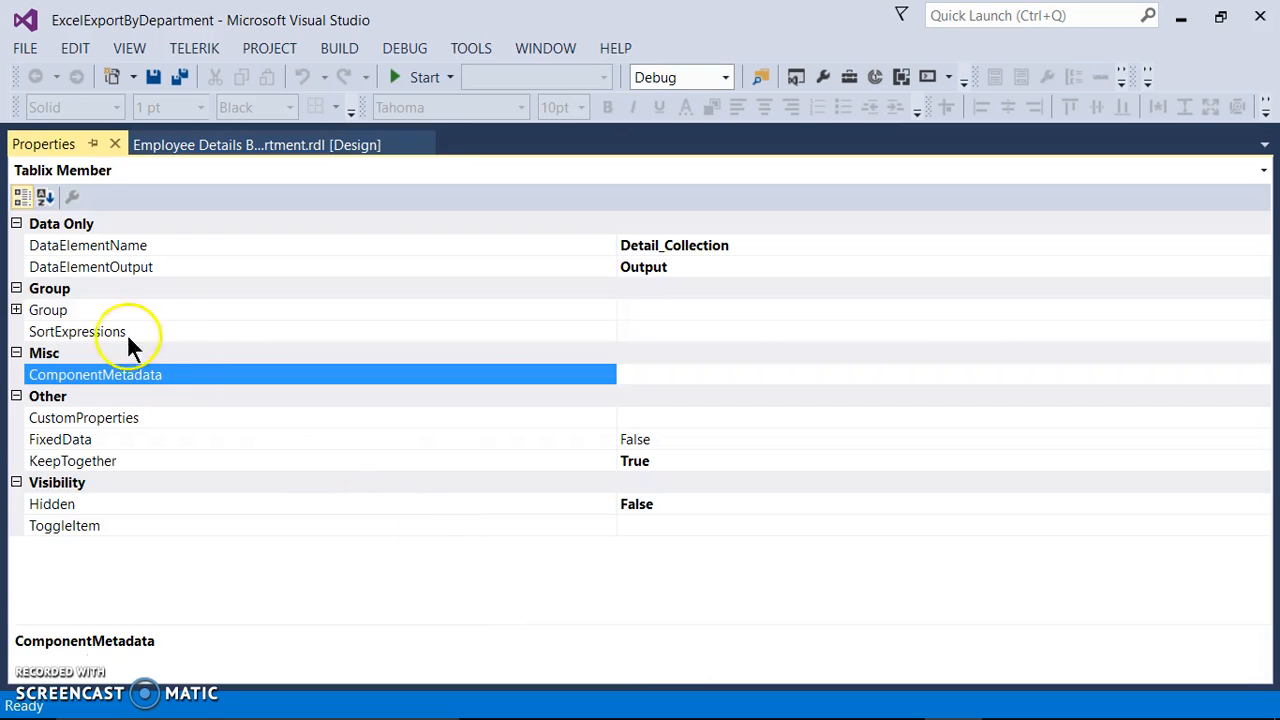
left_click(16, 310)
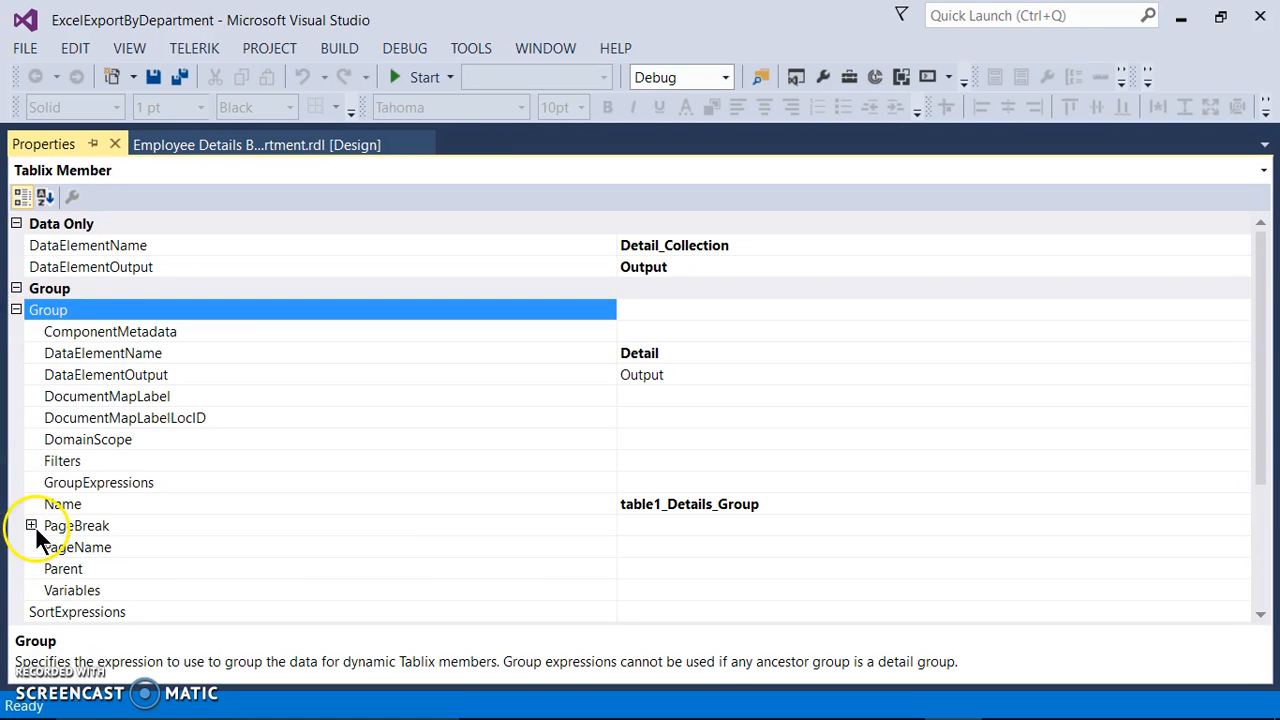
left_click(52, 548)
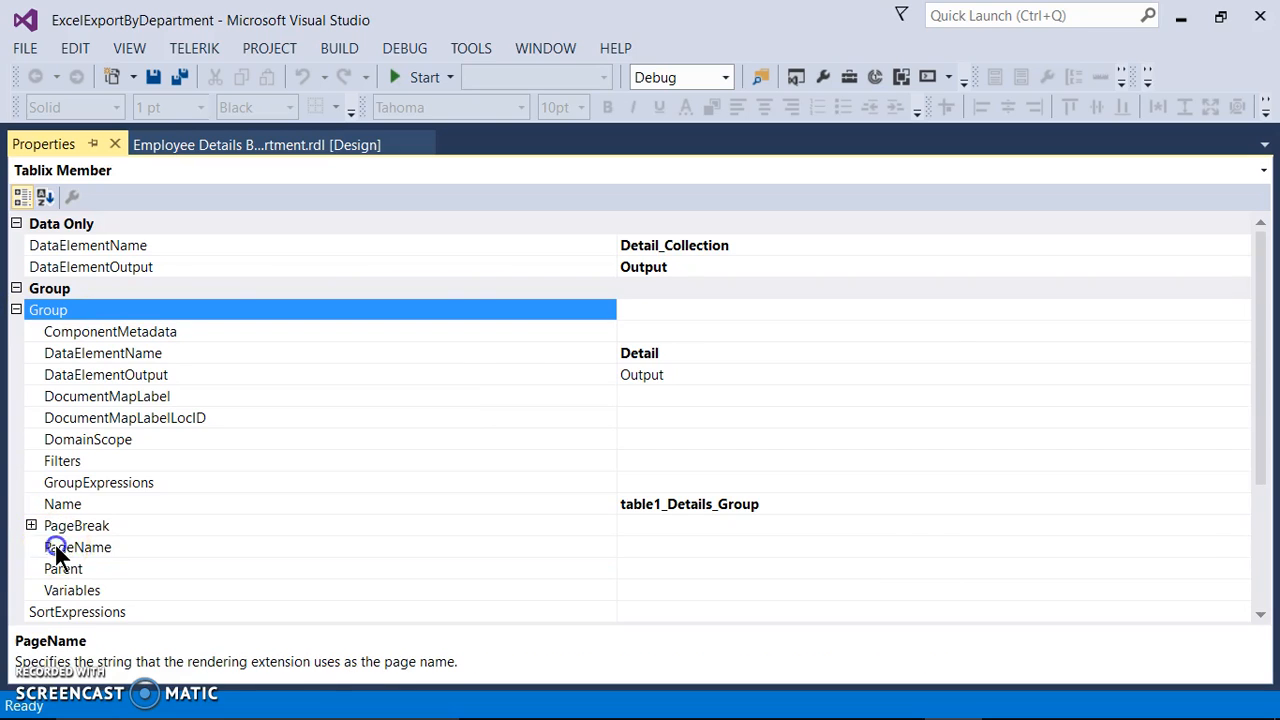
left_click(735, 548)
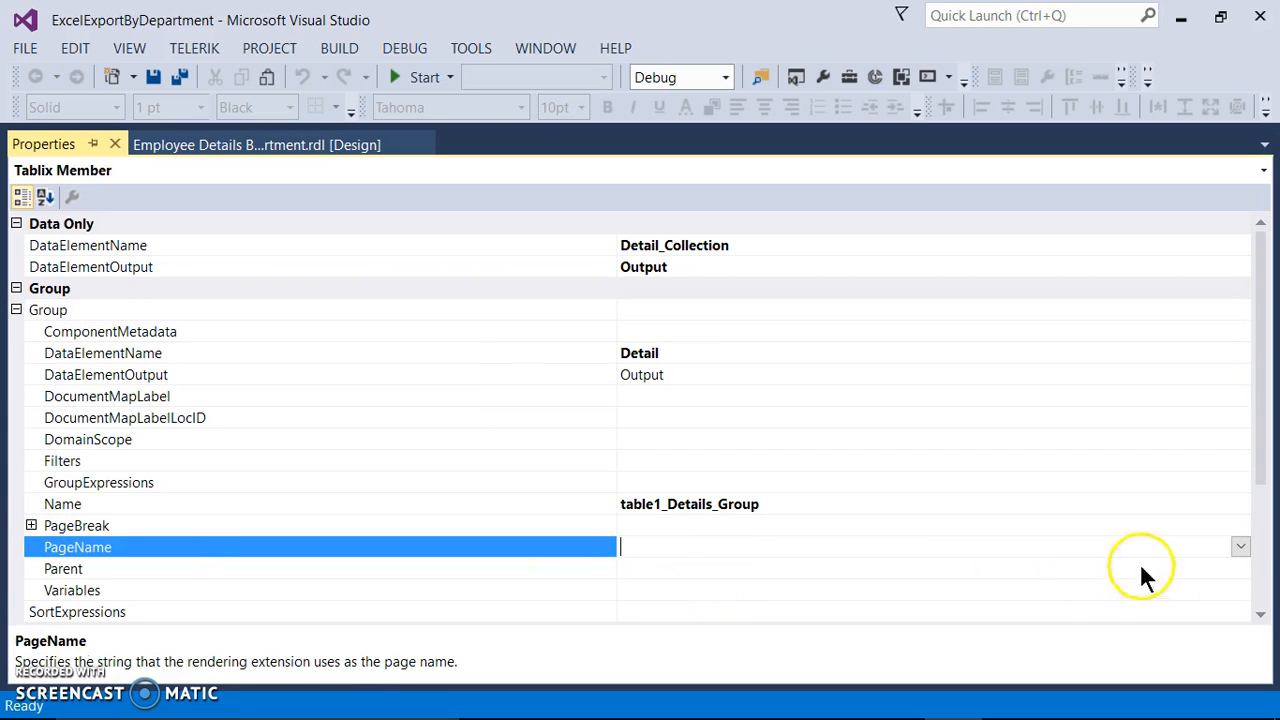
left_click(1239, 546)
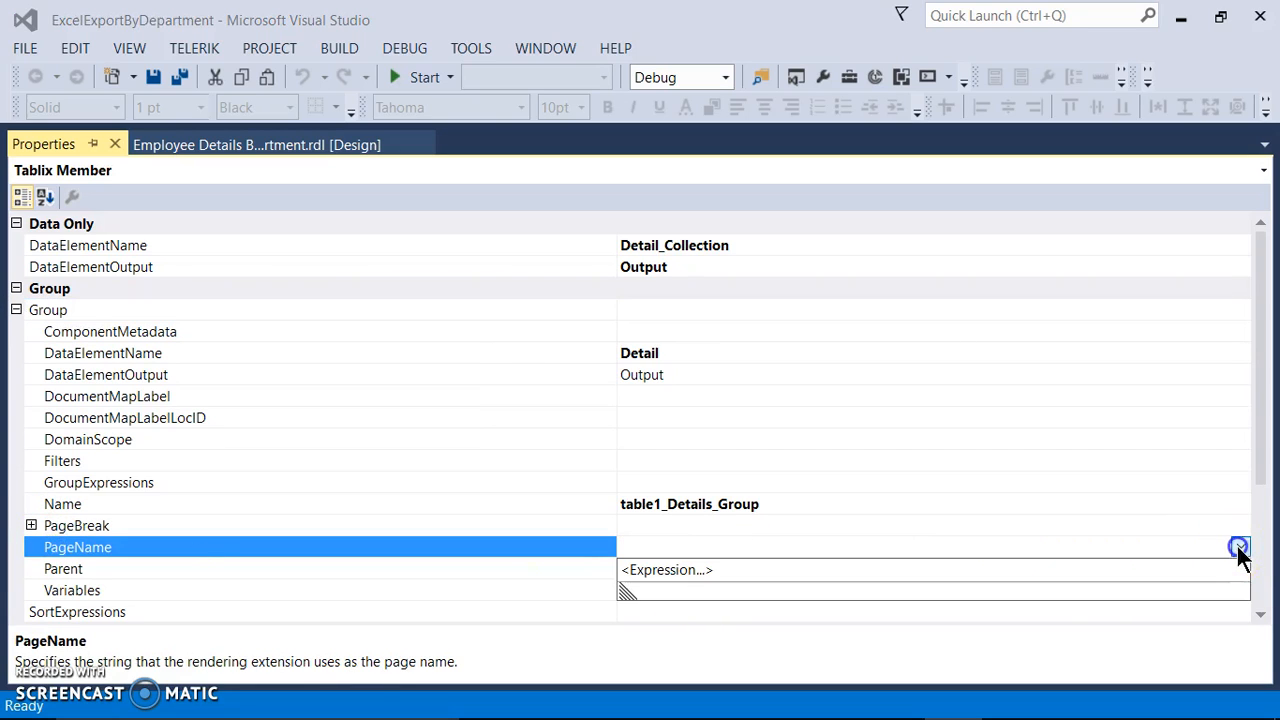
left_click(1186, 568)
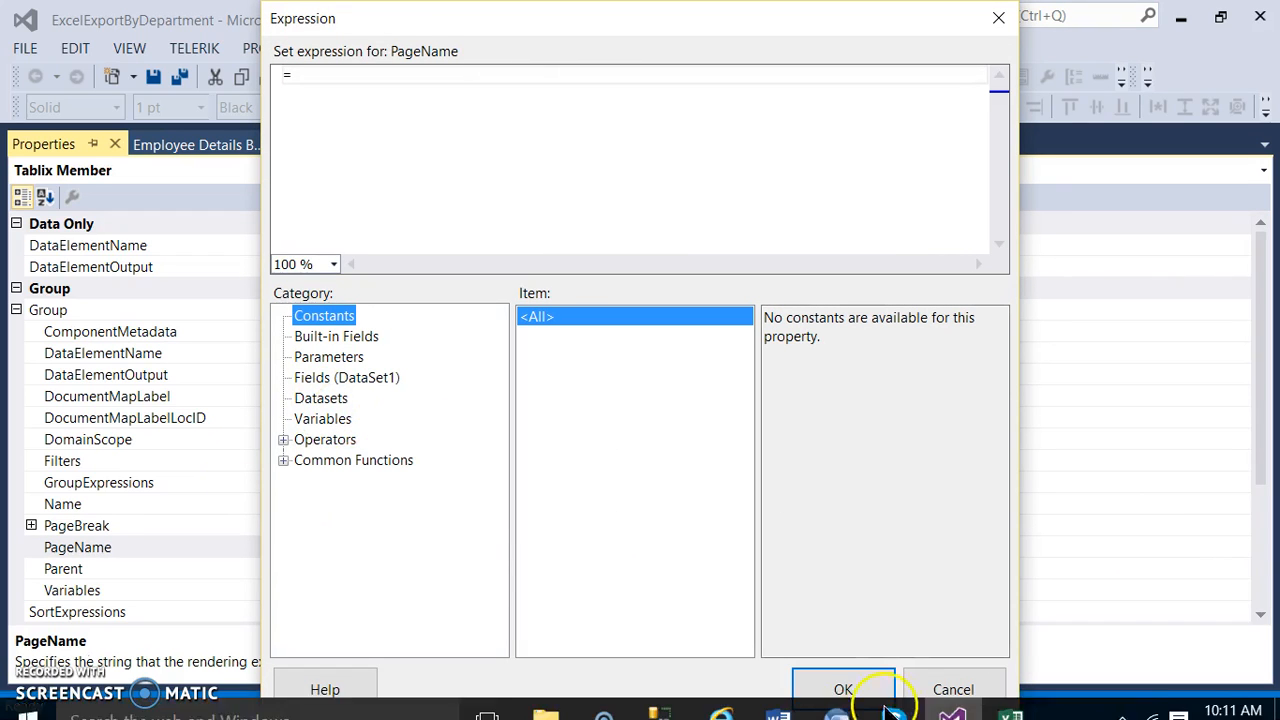
Step: Switch to Excel to check the developer worksheet's name in Report1.xlsx, and return to the PageName expression
left_click(1012, 696)
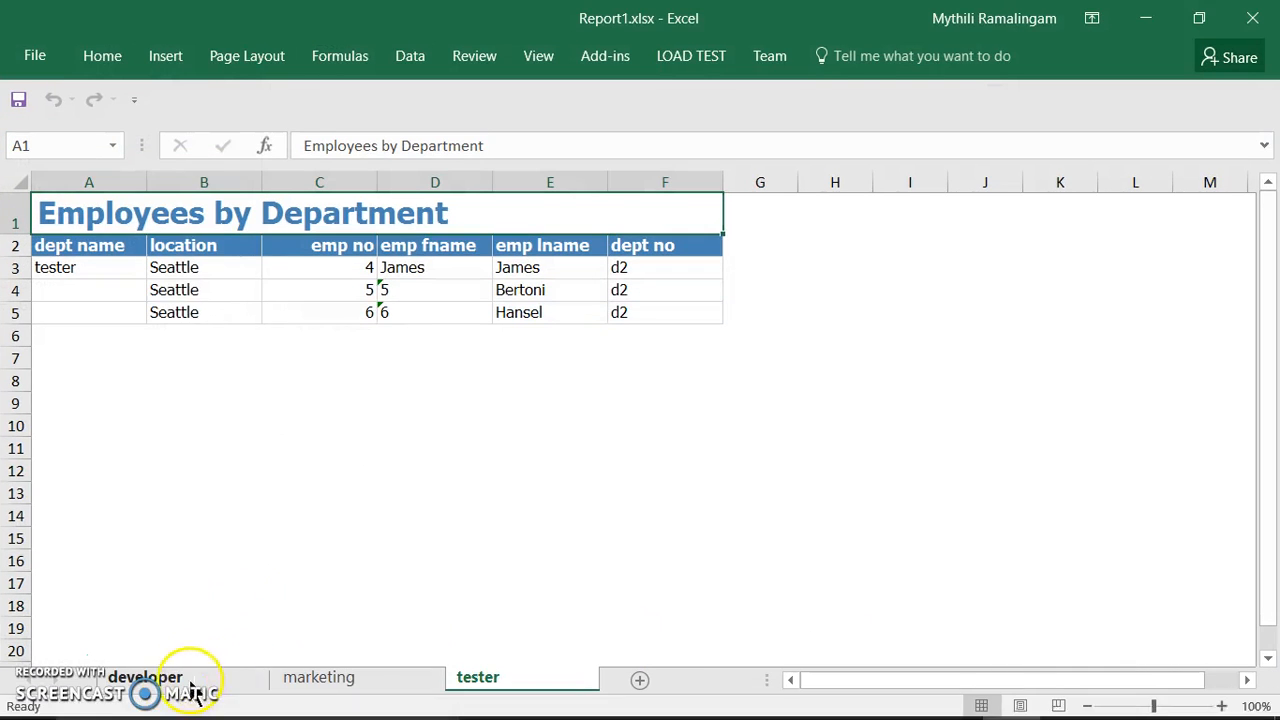
left_click(160, 678)
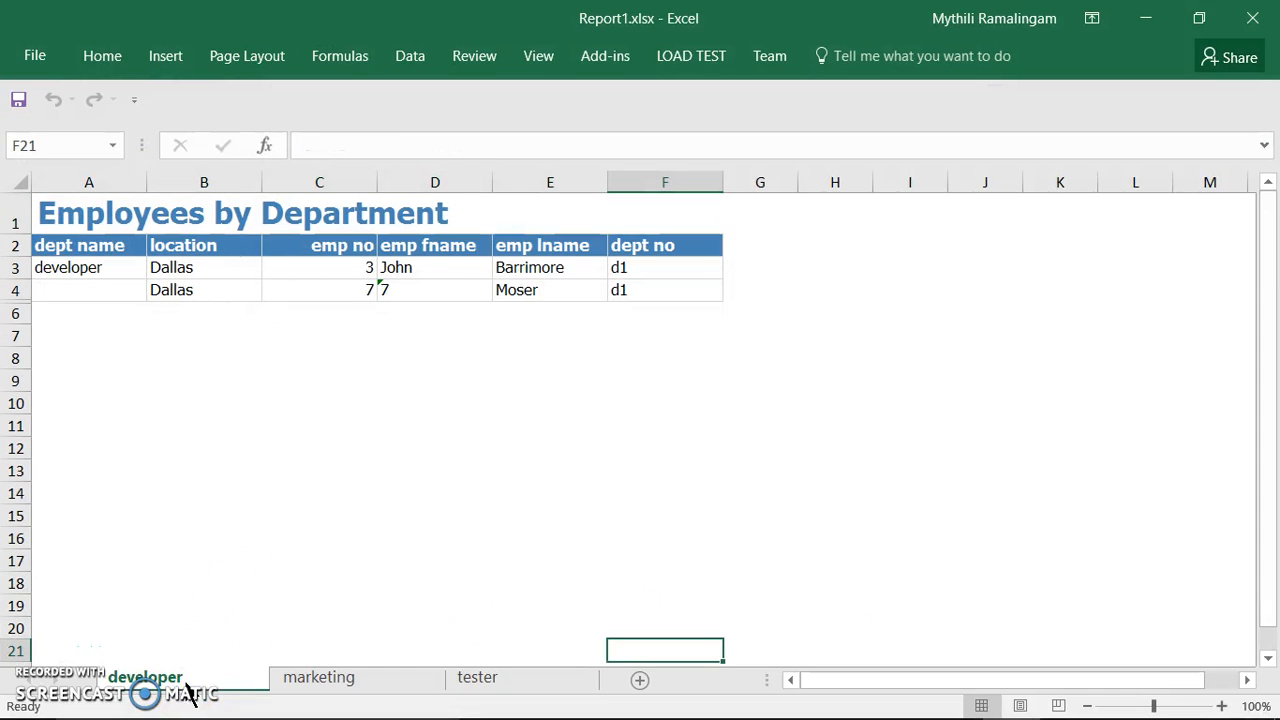
left_click(1143, 28)
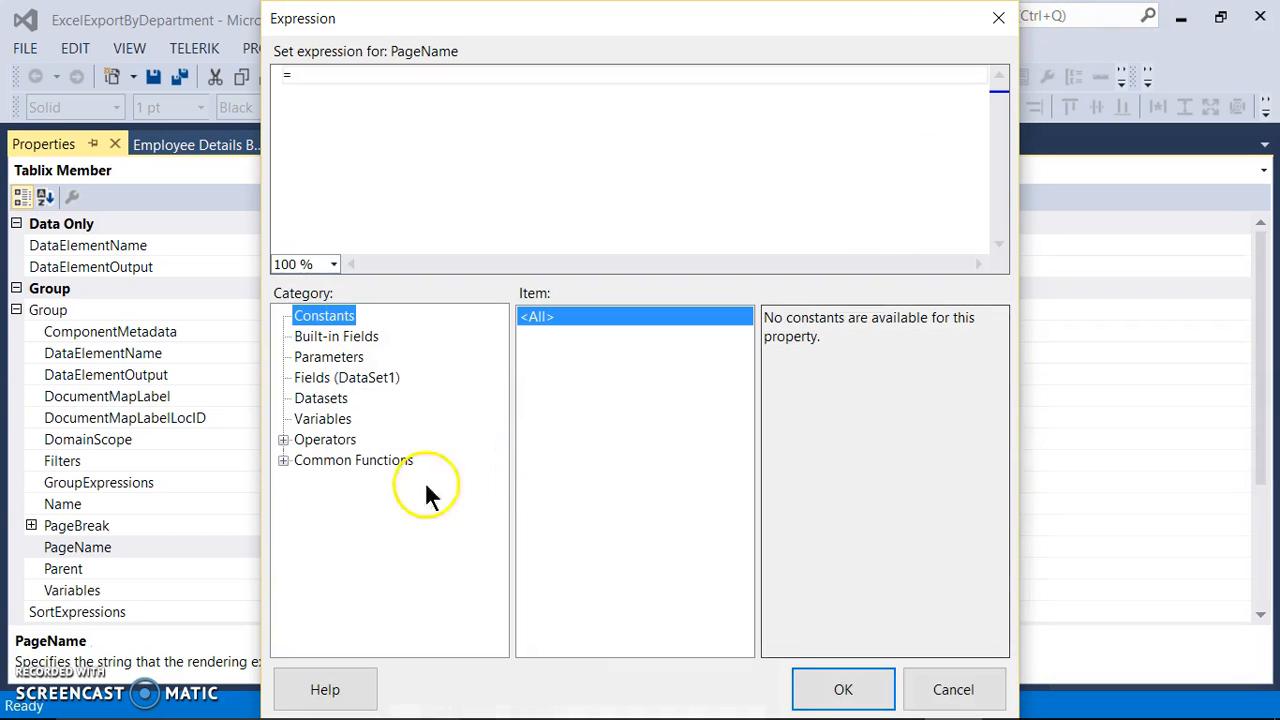
Step: Set the PageName expression to =Fields!dept_name.Value using the dept_name field of DataSet1
left_click(355, 386)
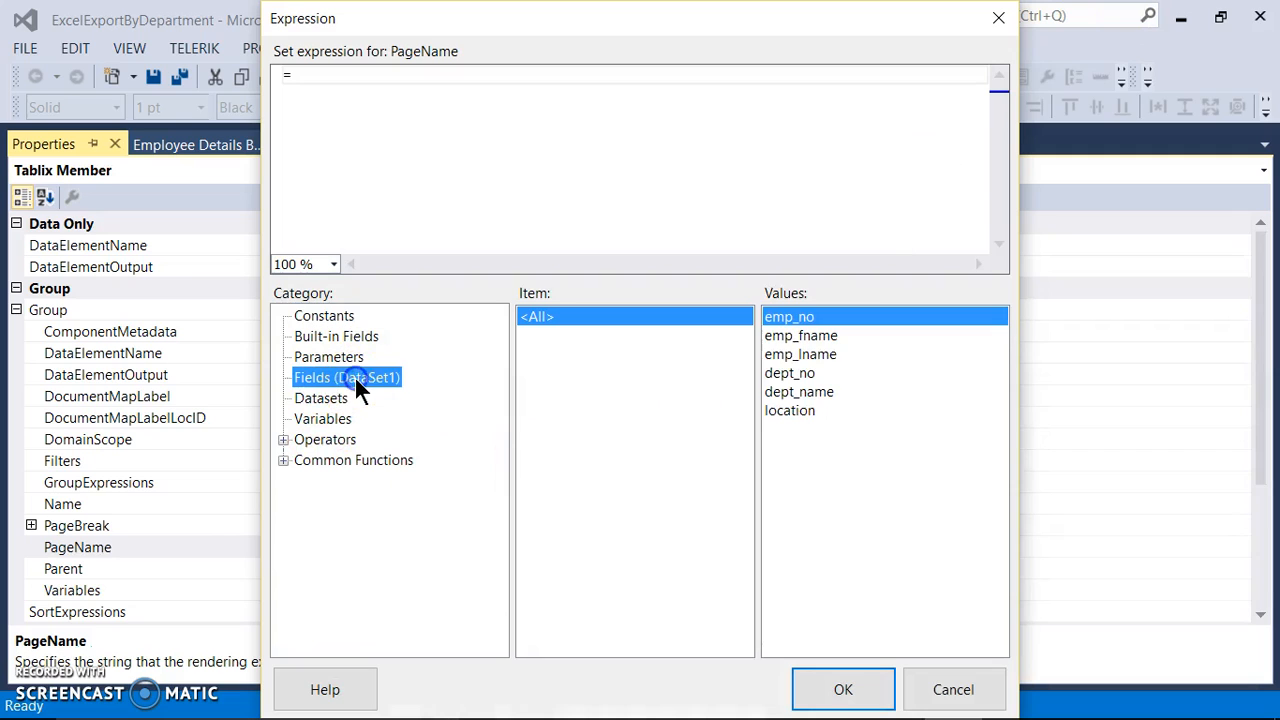
left_click(795, 391)
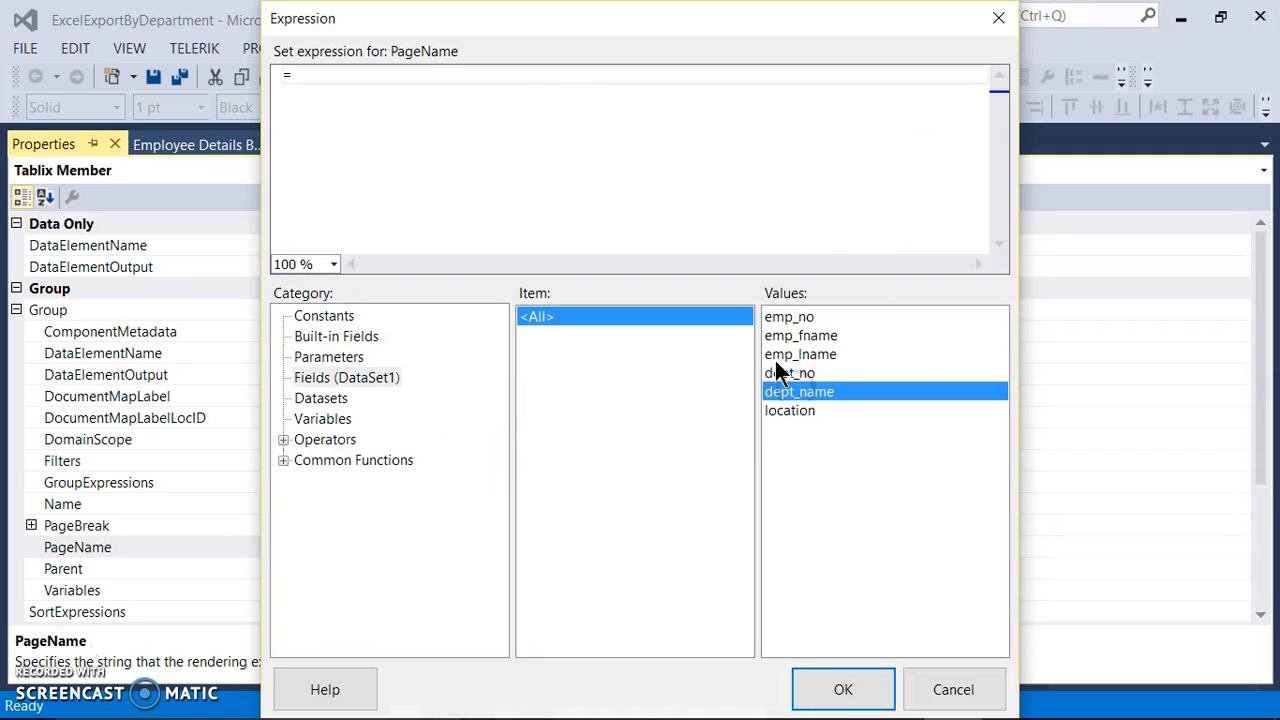
double_click(938, 391)
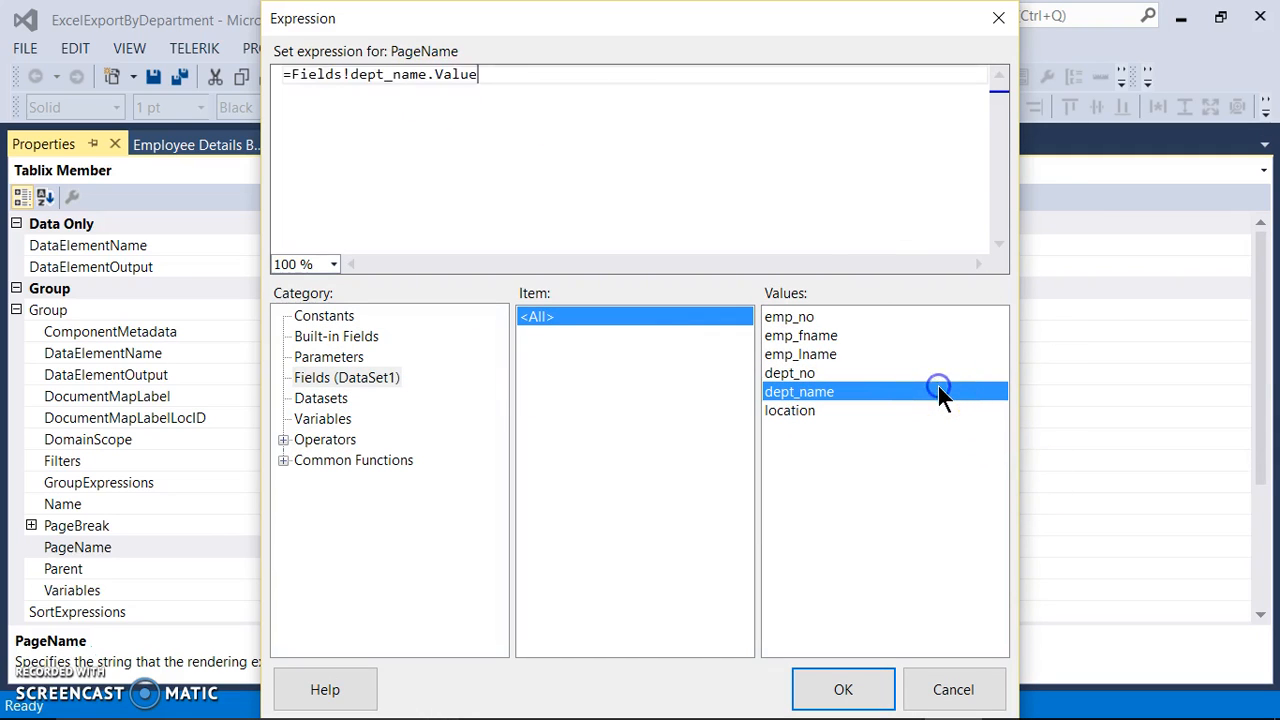
left_click(843, 676)
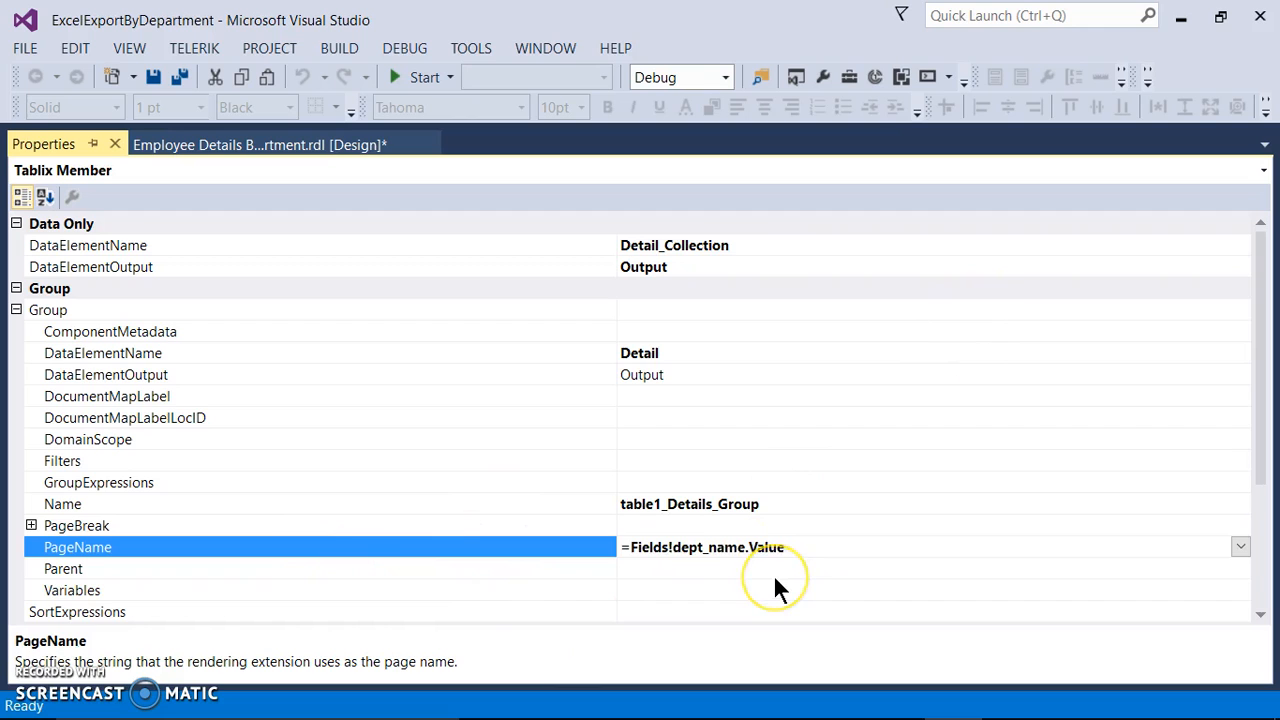
Step: Return to the Employee Details By Department report and preview it
left_click(198, 144)
left_click(591, 256)
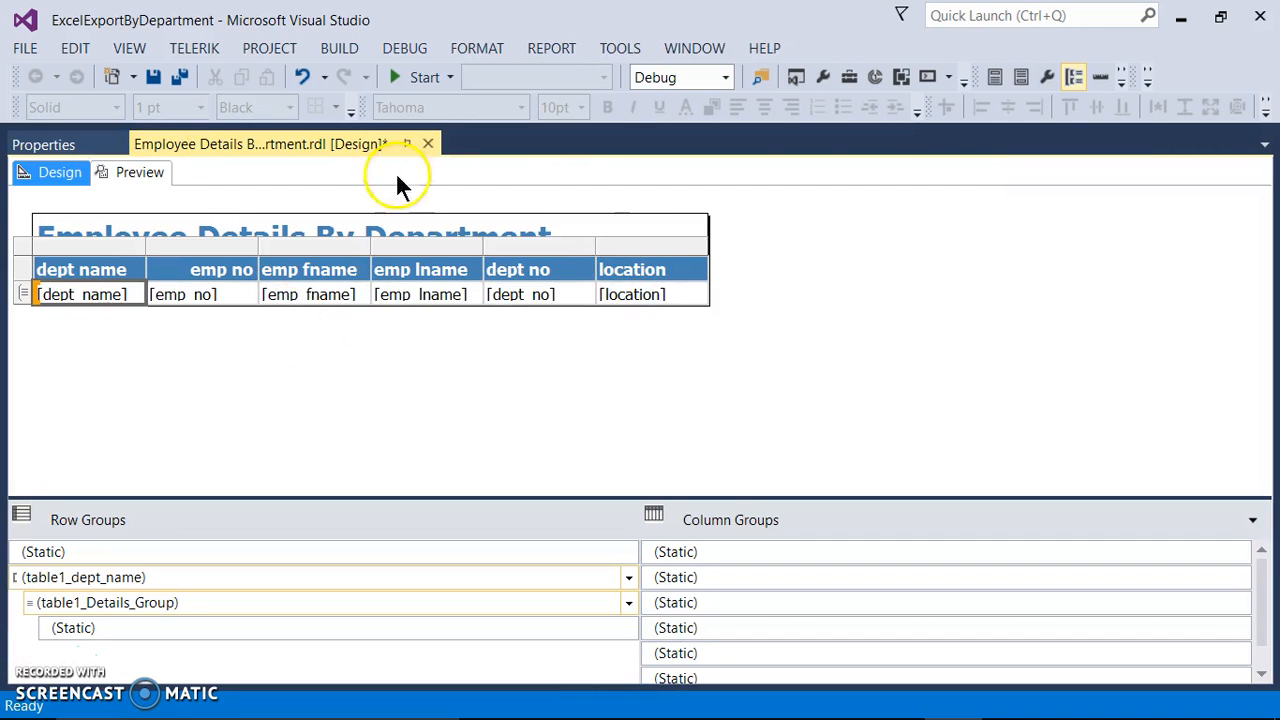
left_click(150, 176)
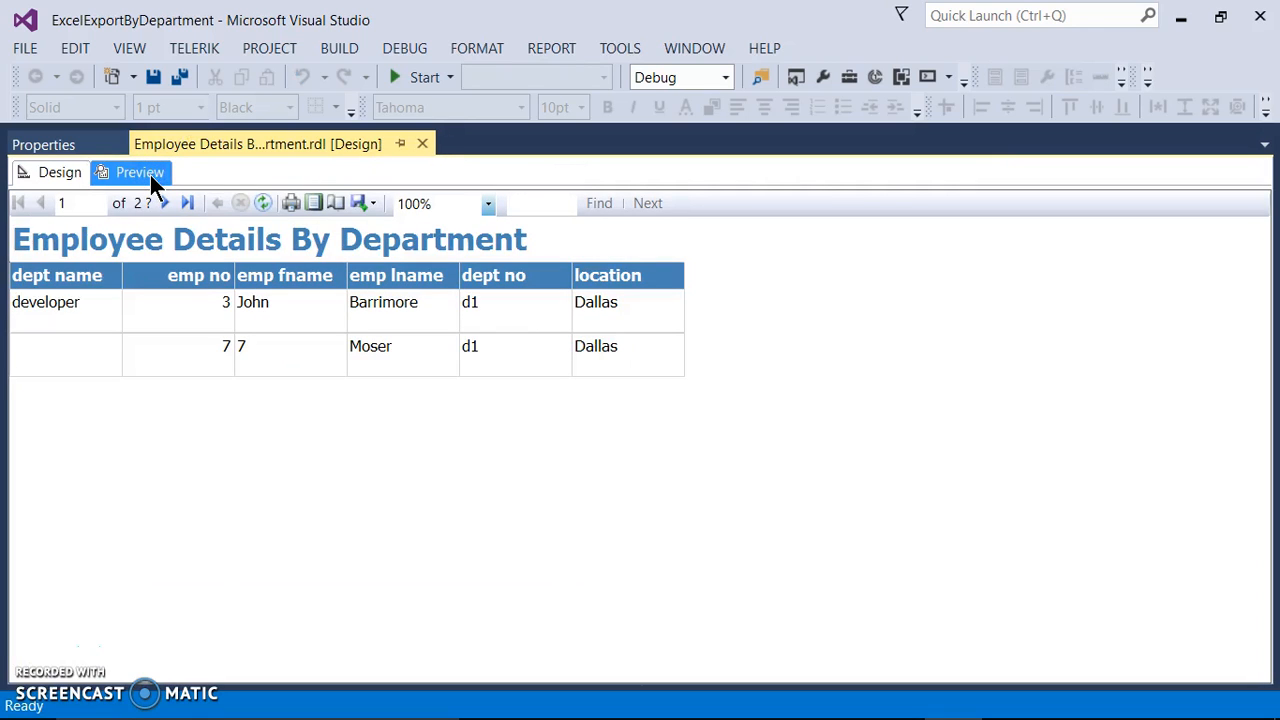
Step: Export the report to Excel as Employee Details By Department.xlsx in the Export Excel By Group Name folder on drive E
left_click(371, 205)
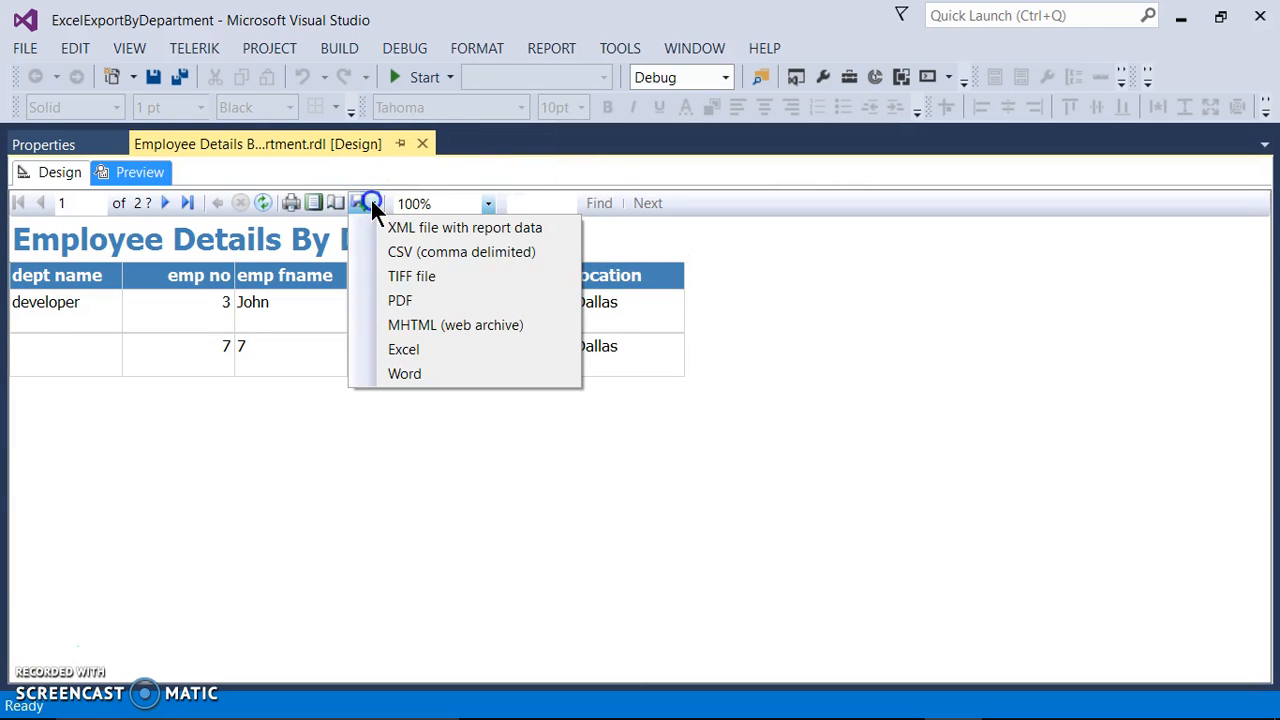
left_click(410, 352)
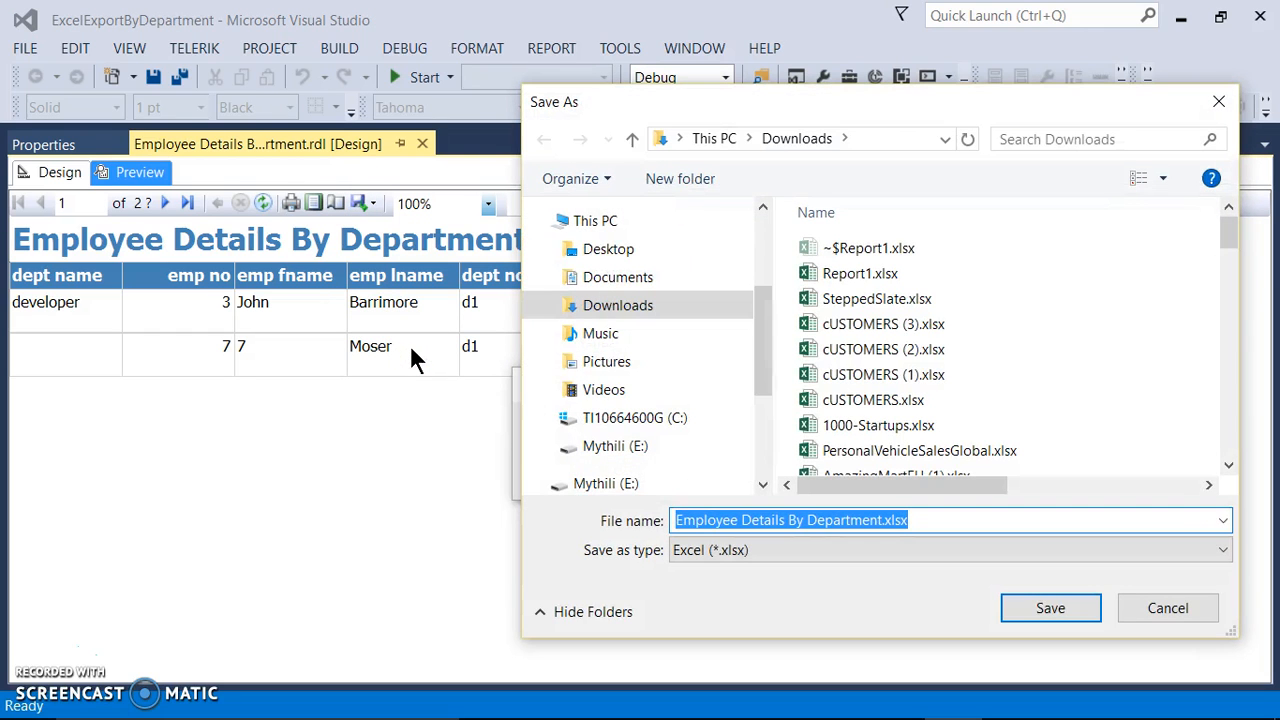
left_click(660, 447)
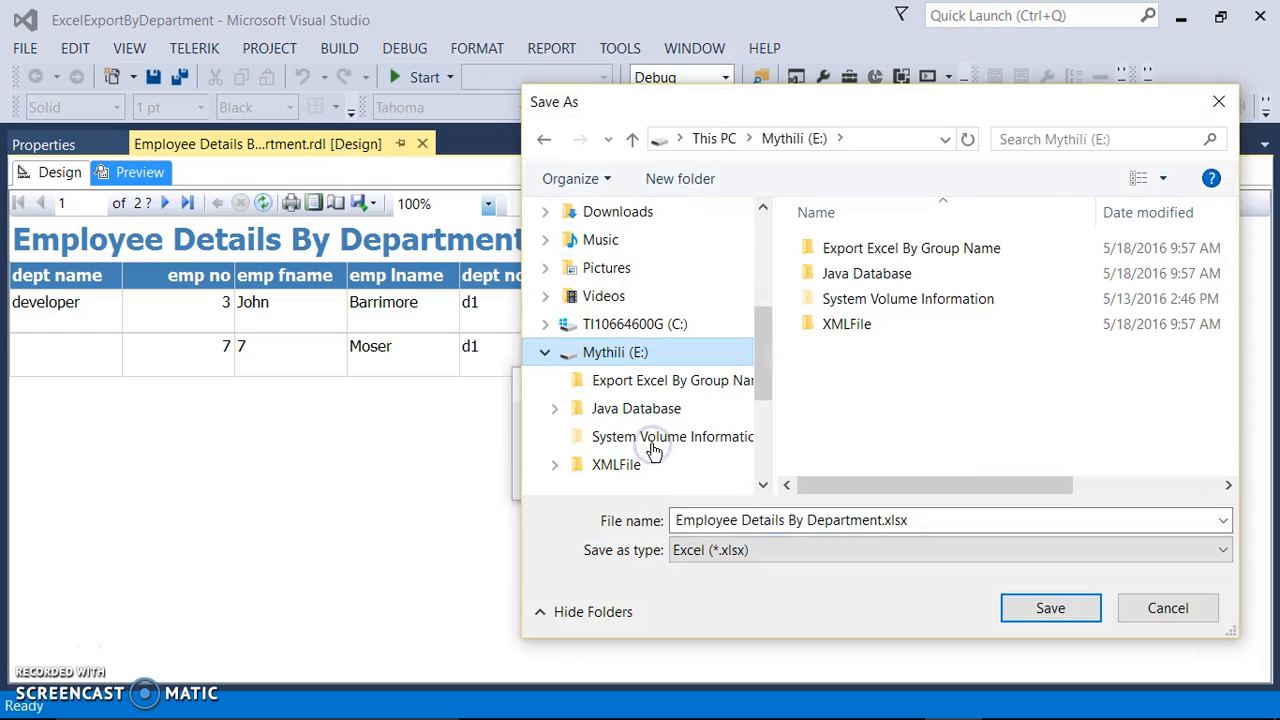
double_click(890, 248)
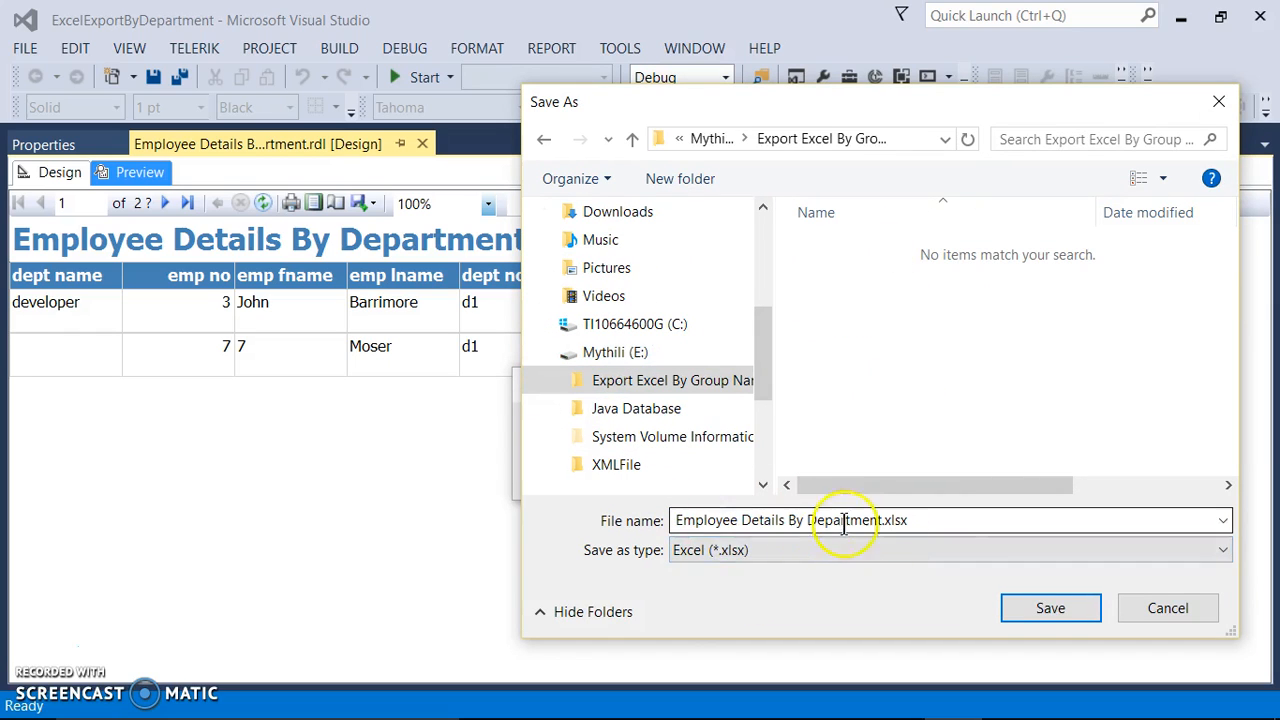
left_click(1050, 608)
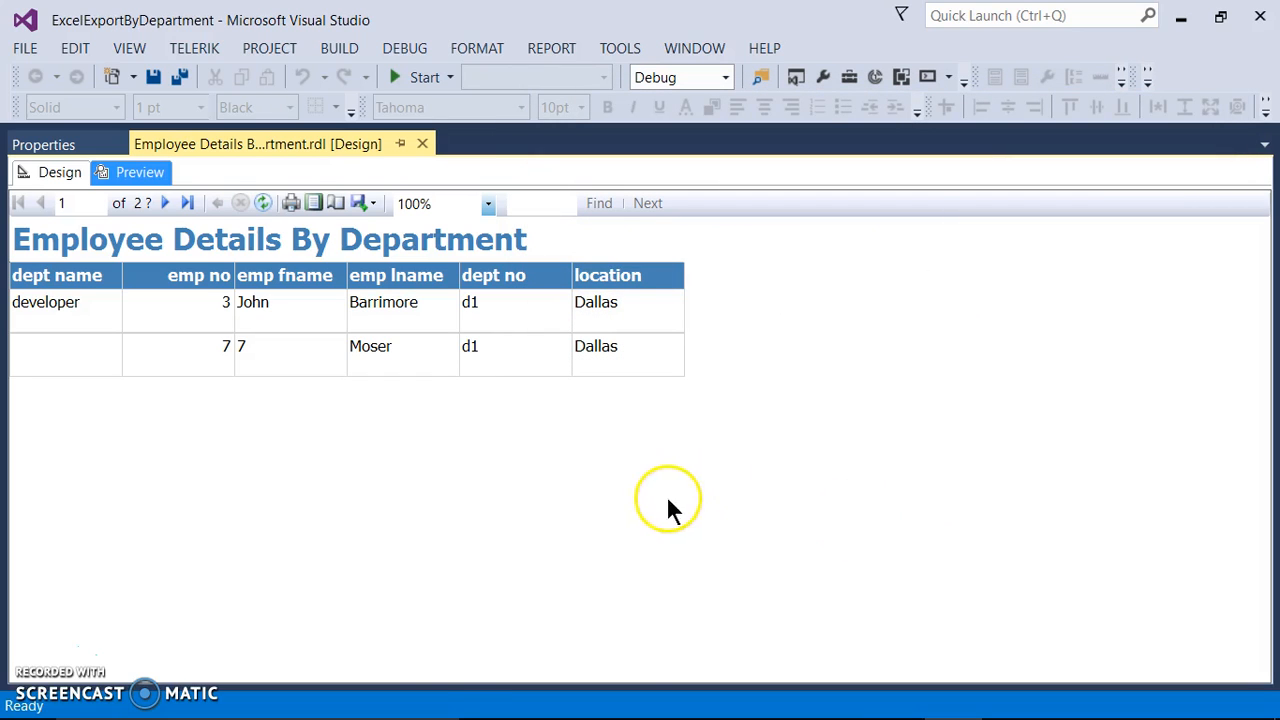
Step: Open the Export Excel By Group Name folder in File Explorer and close the Report1.xlsx workbook in Excel
mouse_move(629, 712)
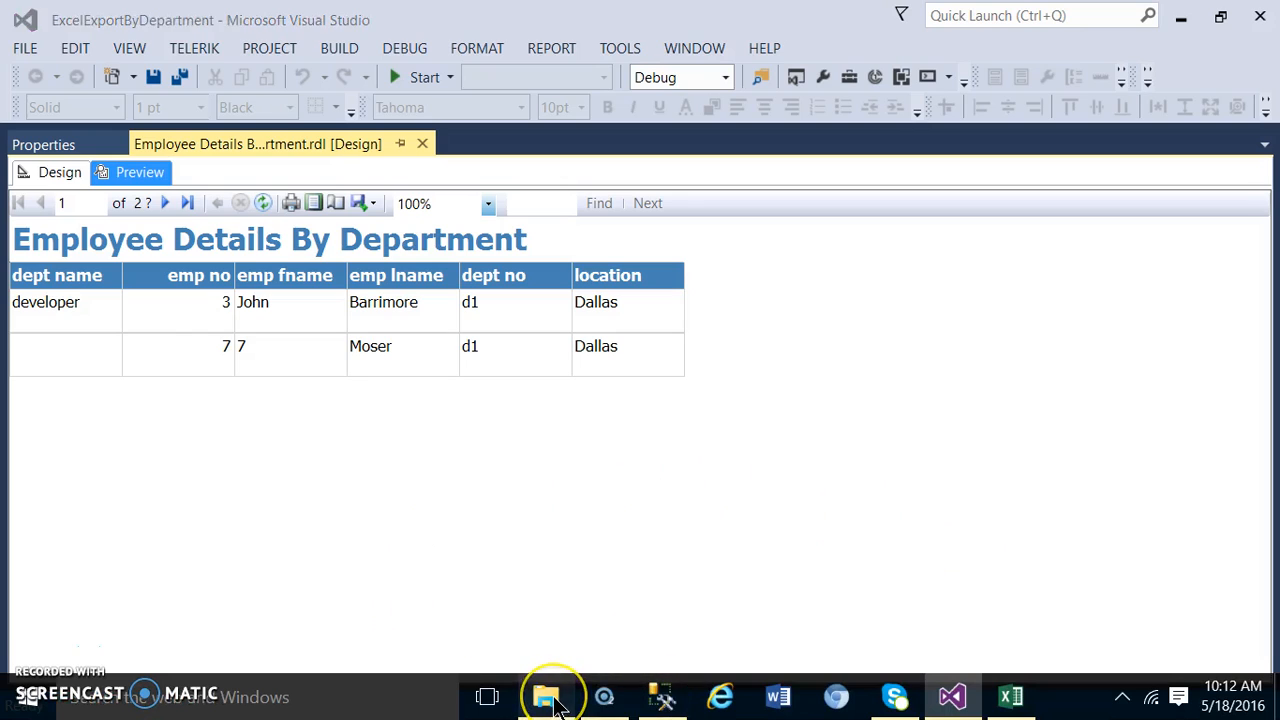
left_click(545, 696)
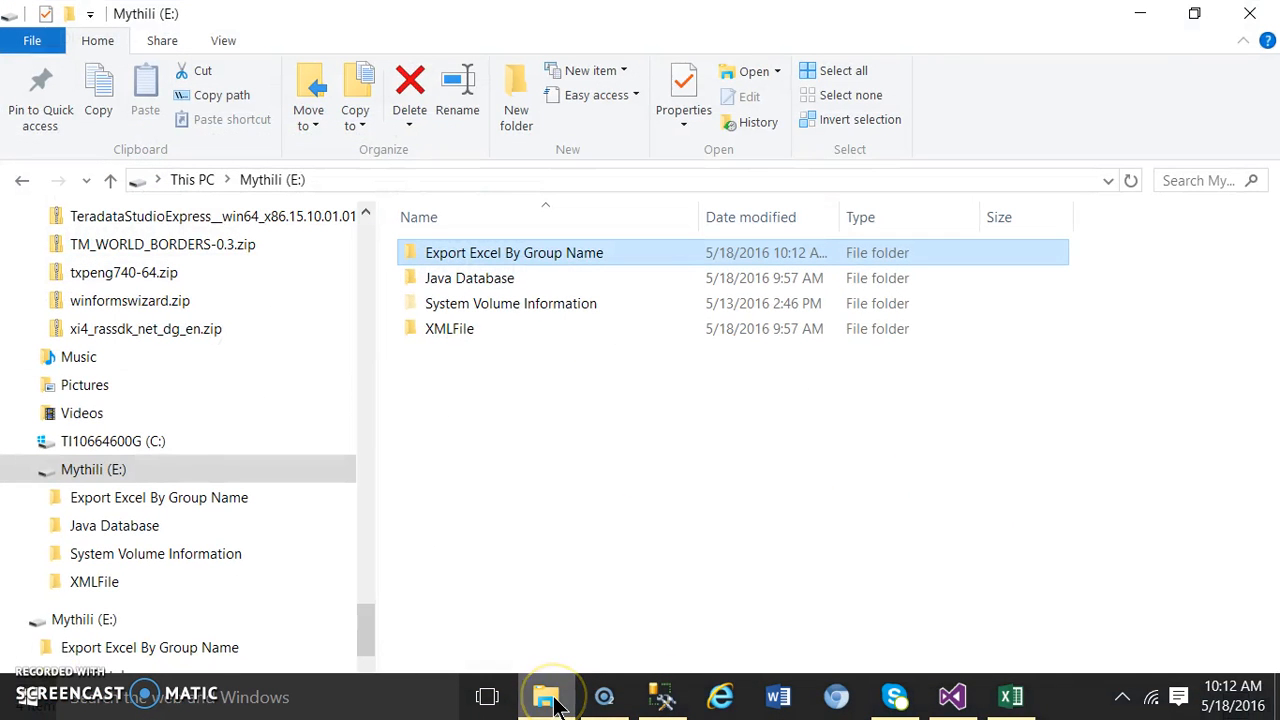
double_click(483, 256)
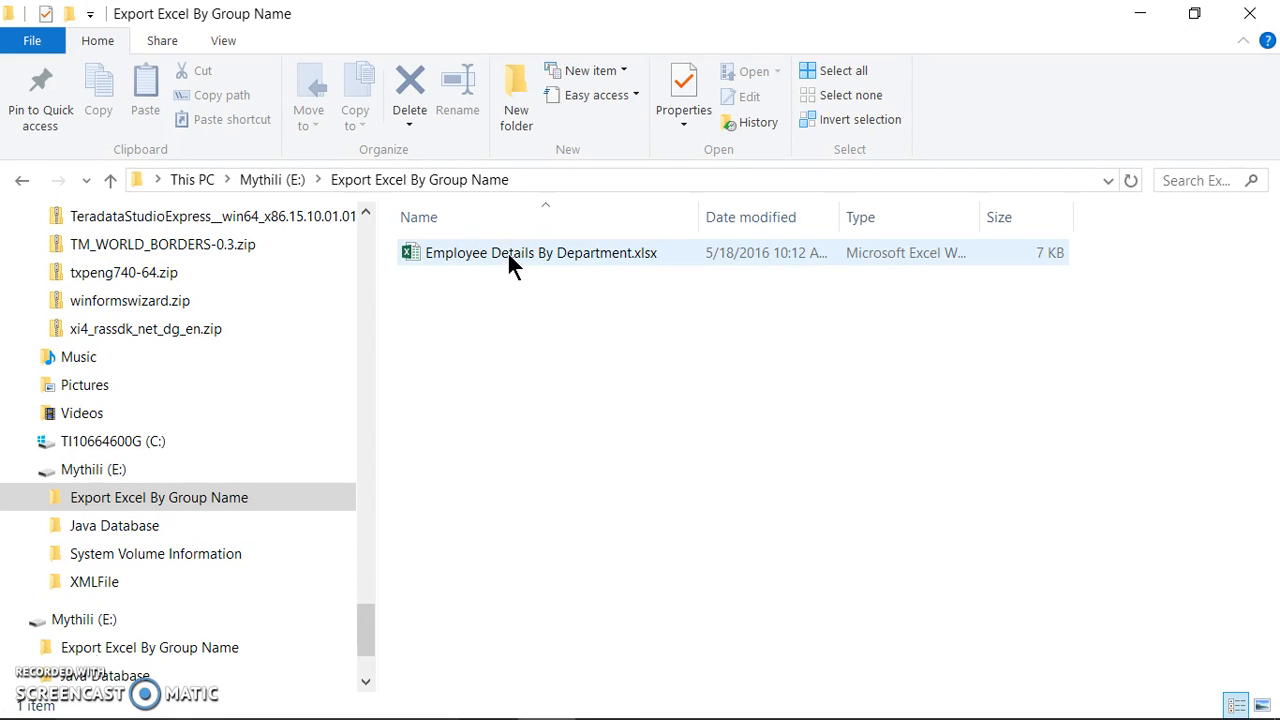
mouse_move(780, 712)
left_click(1011, 696)
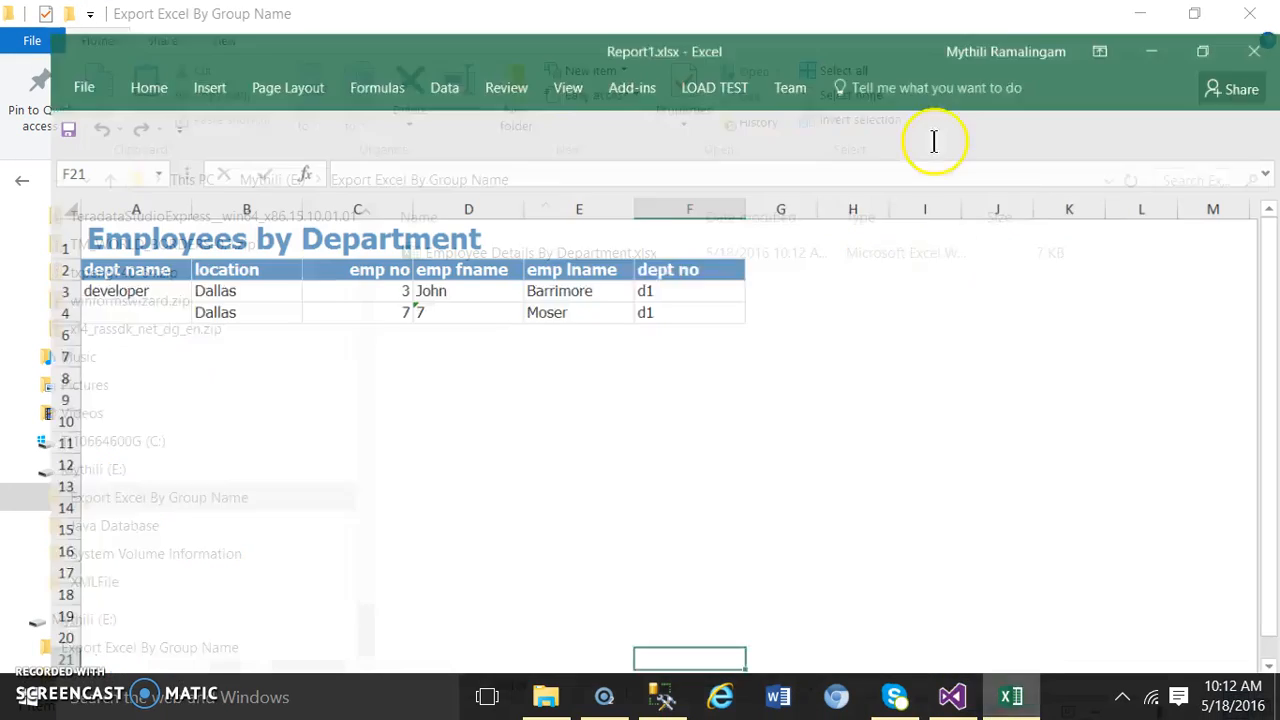
left_click(1252, 18)
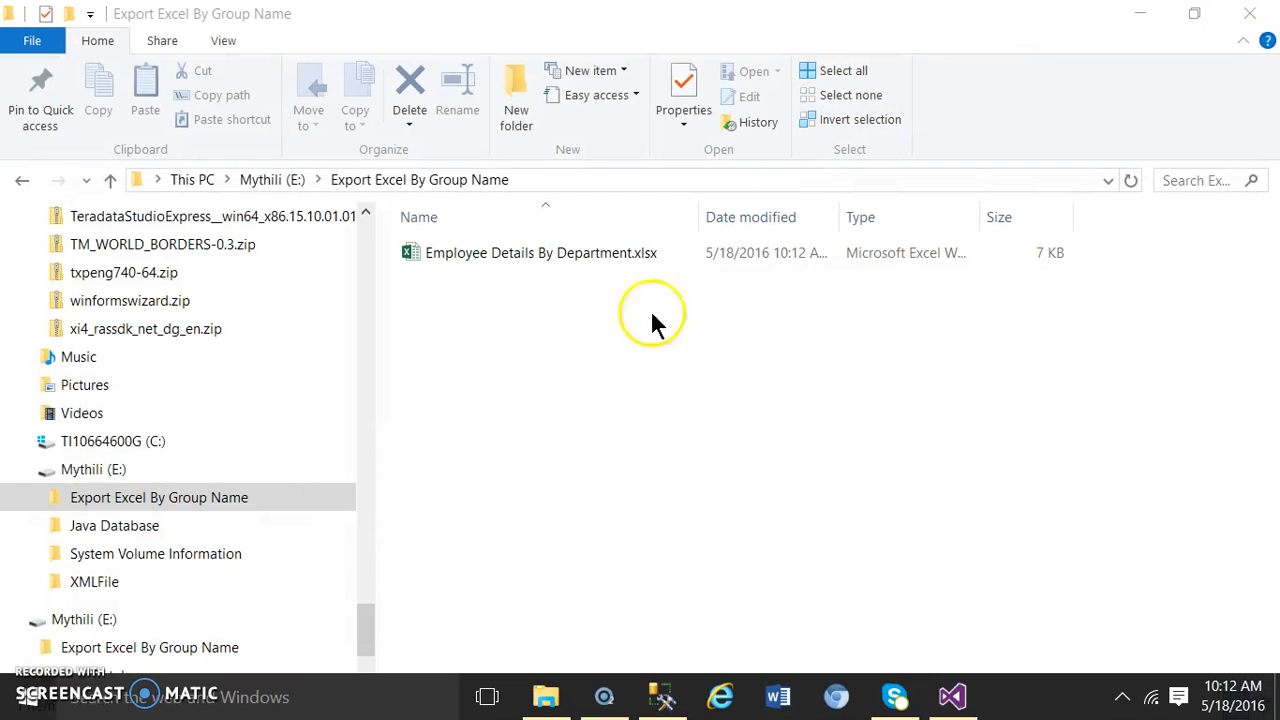
Step: Open the exported Employee Details By Department.xlsx maximized in Excel and check its developer, marketing and tester worksheets
double_click(530, 256)
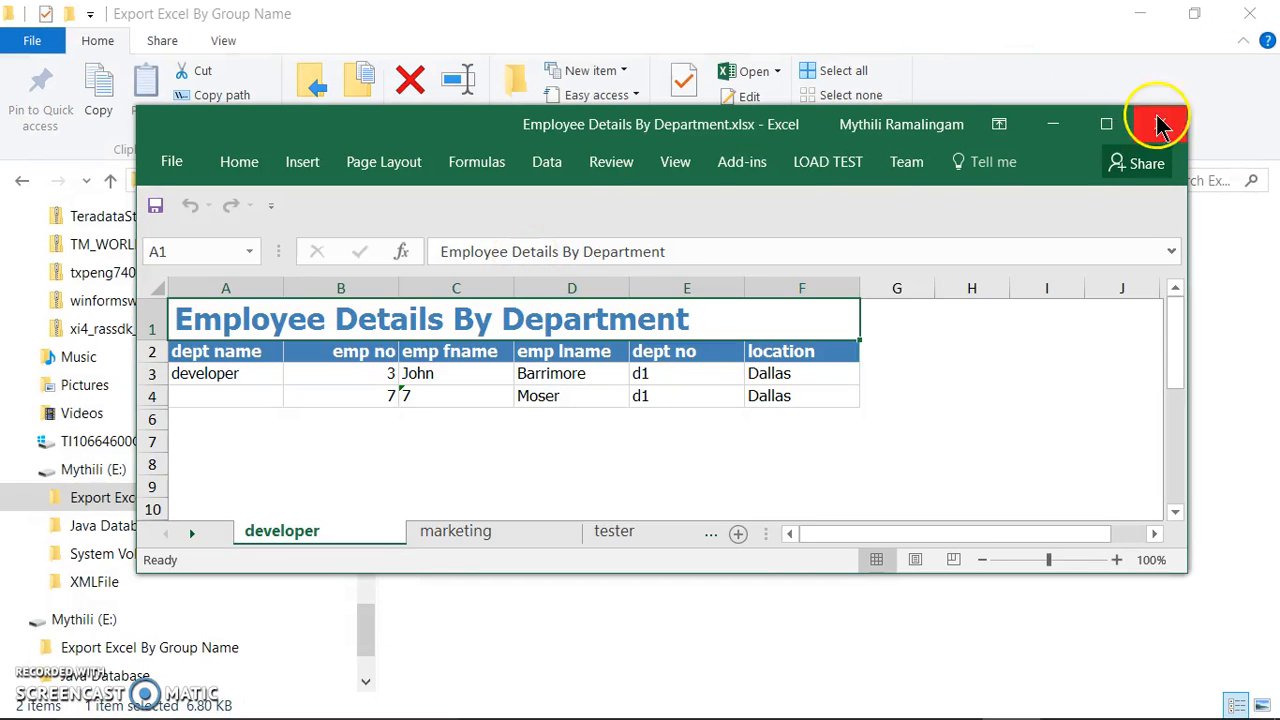
left_click(1106, 124)
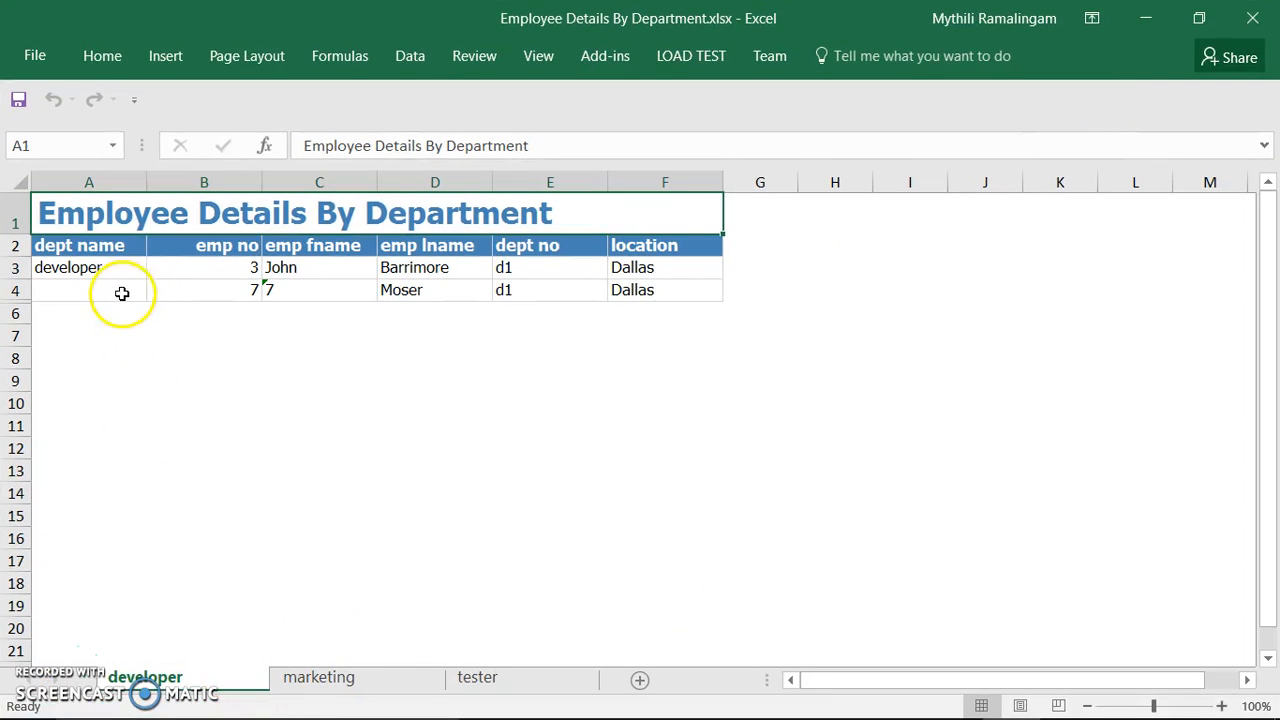
left_click(328, 684)
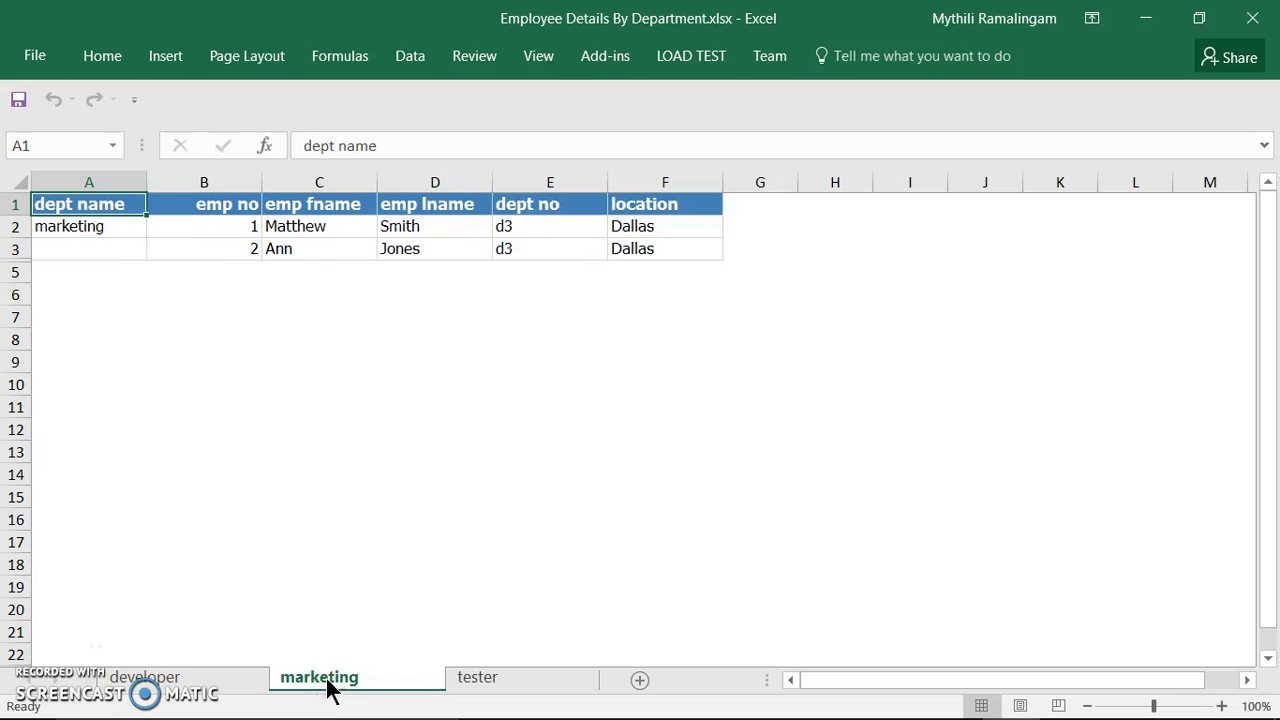
left_click(477, 679)
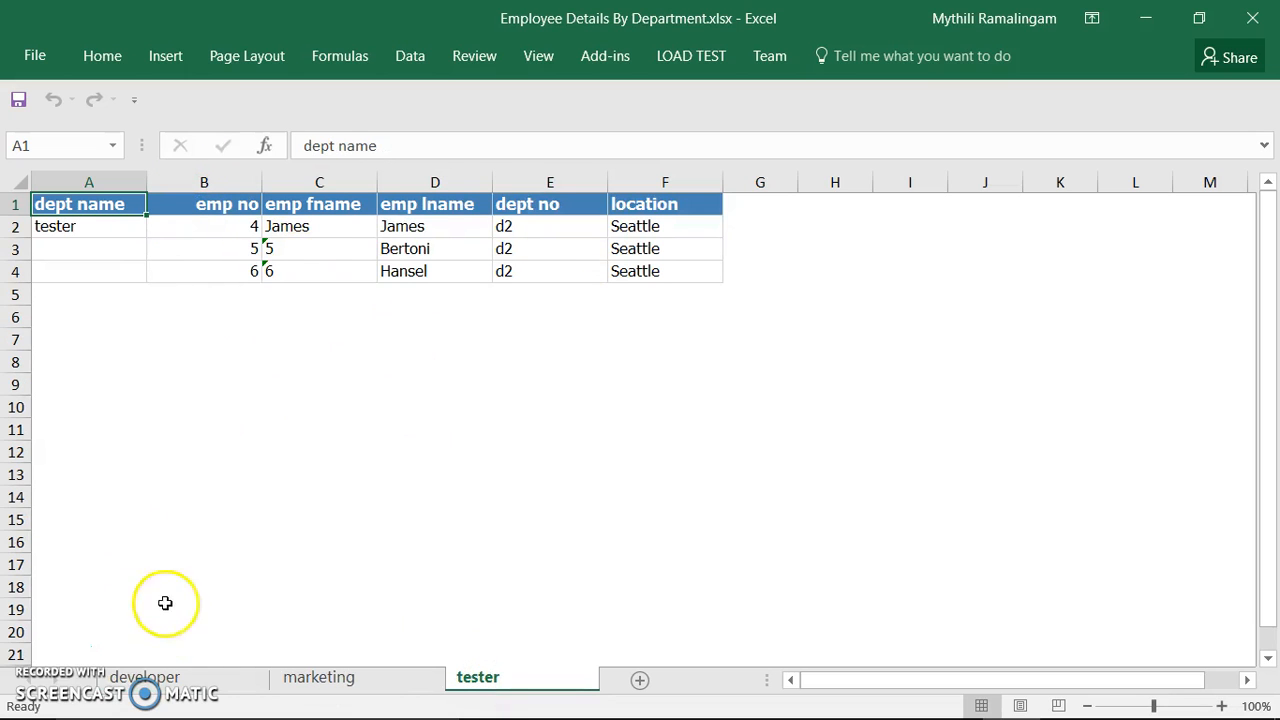
left_click(170, 676)
left_click(319, 679)
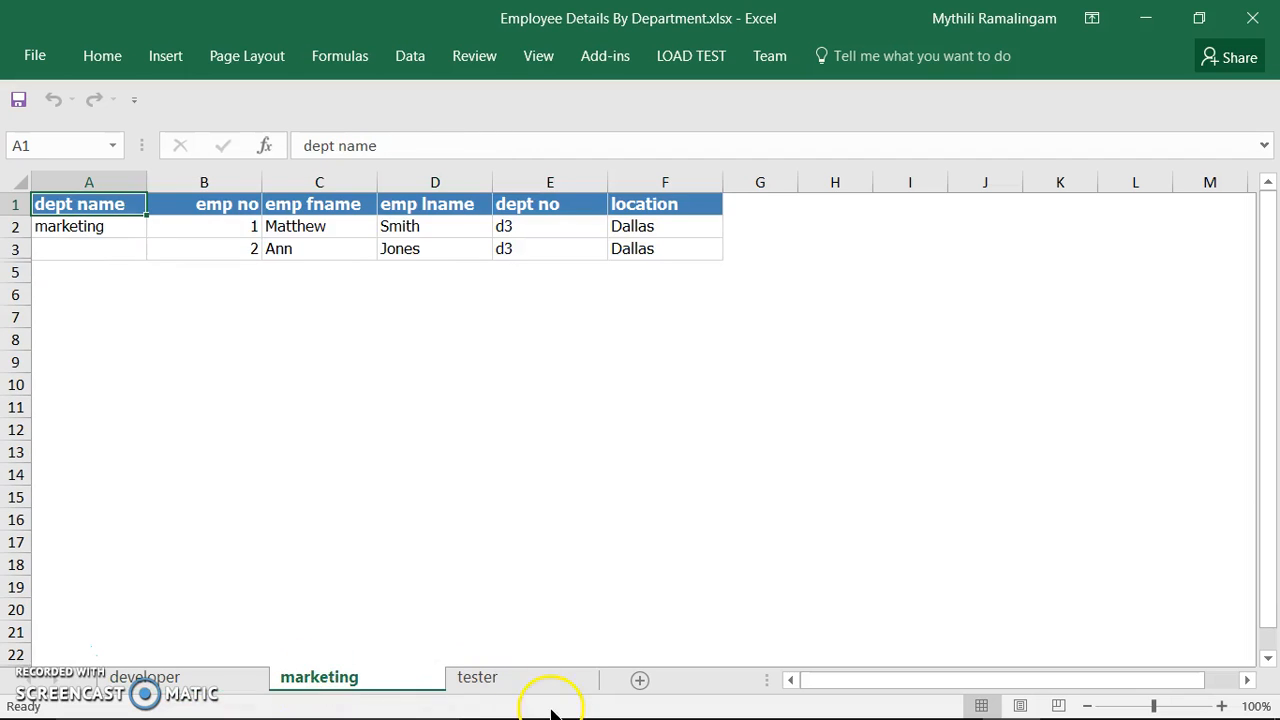
left_click(534, 677)
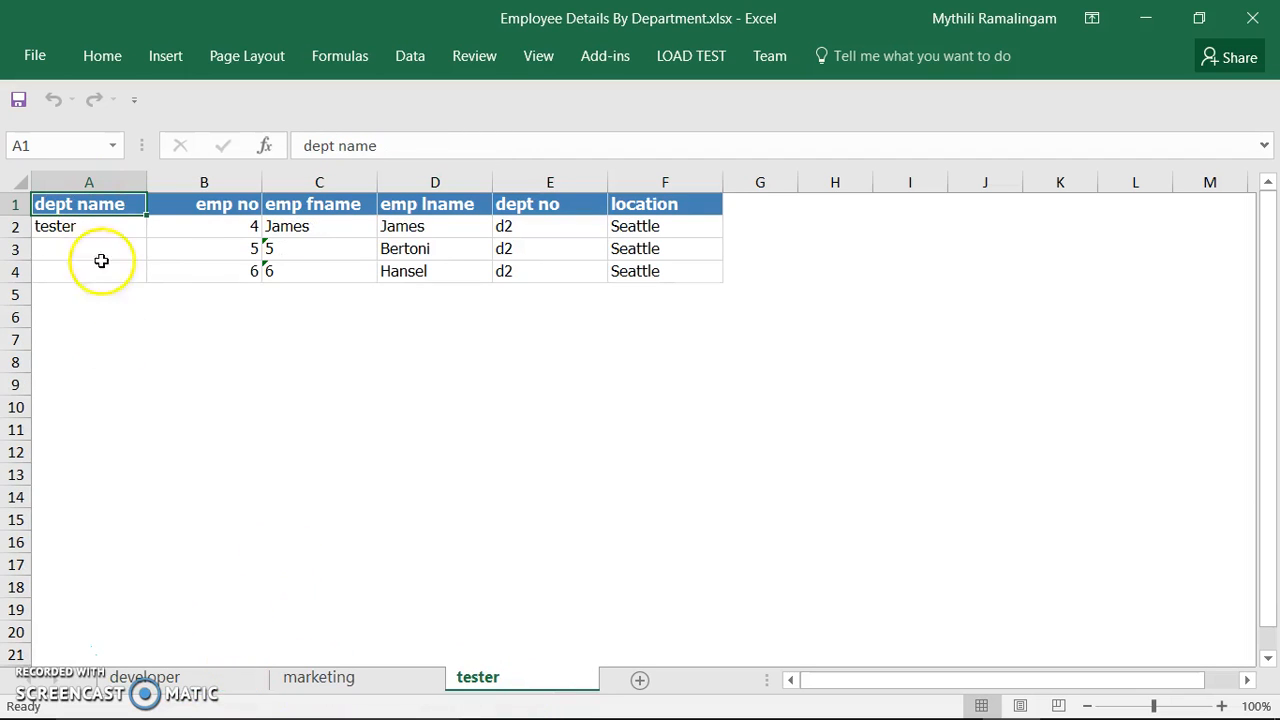